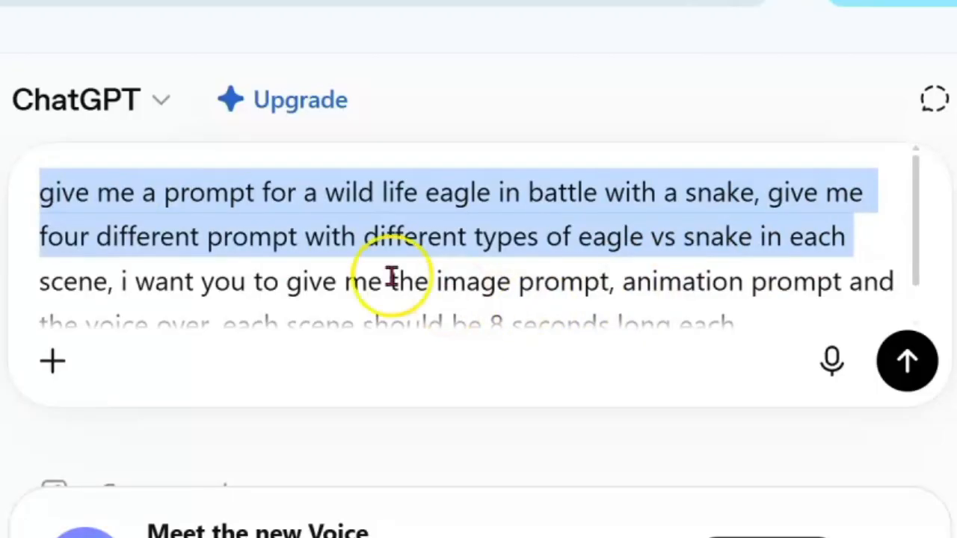
# Append "the dimension should be 9:16" to the eagle-versus-snake prompt request and send it.
pyautogui.scroll(-1, 449, 208)
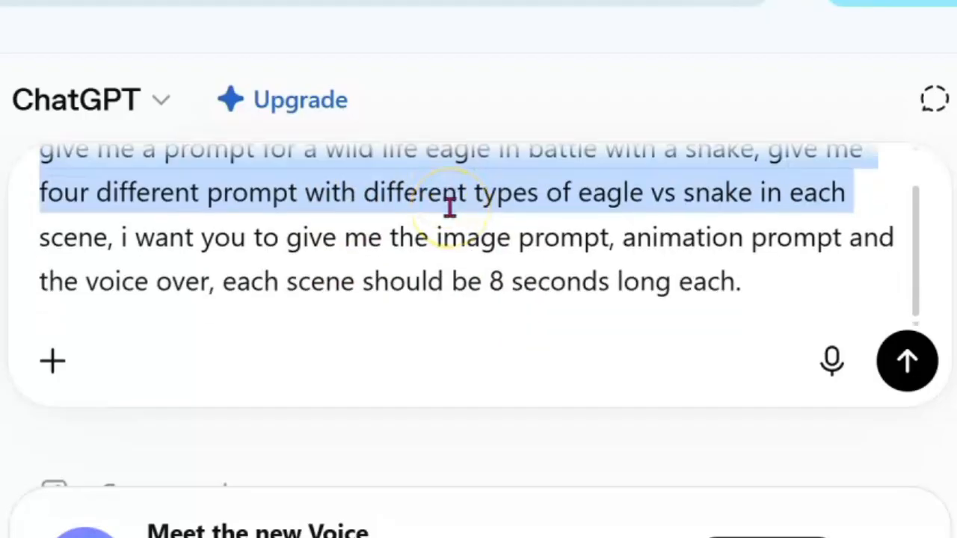
pyautogui.scroll(-1, 449, 208)
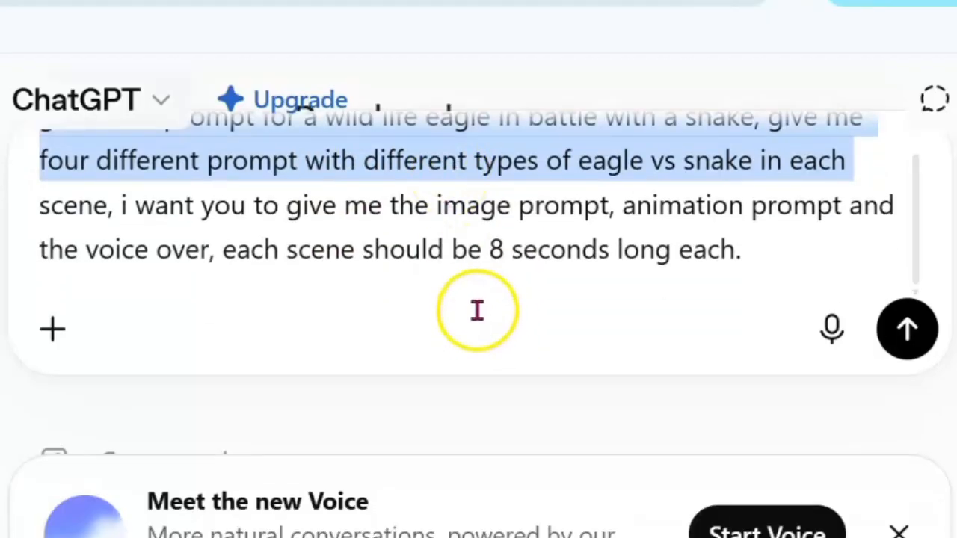
pyautogui.click(604, 263)
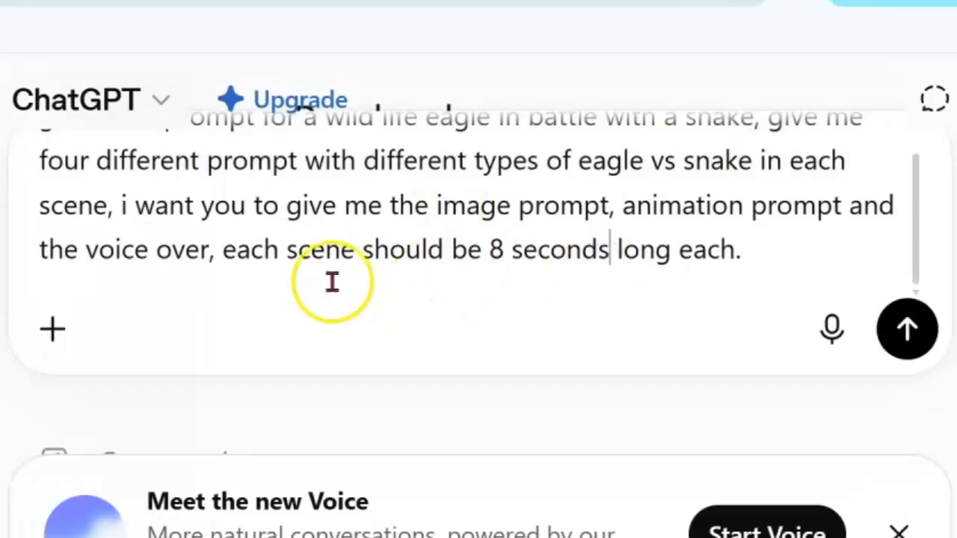
pyautogui.moveTo(123, 202); pyautogui.dragTo(756, 241)
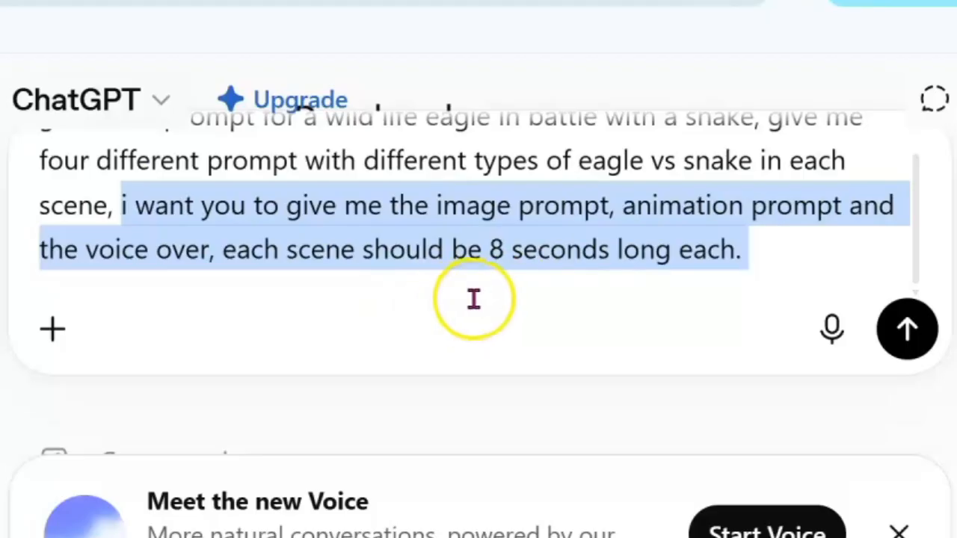
pyautogui.scroll(1, 473, 300)
pyautogui.click(757, 286)
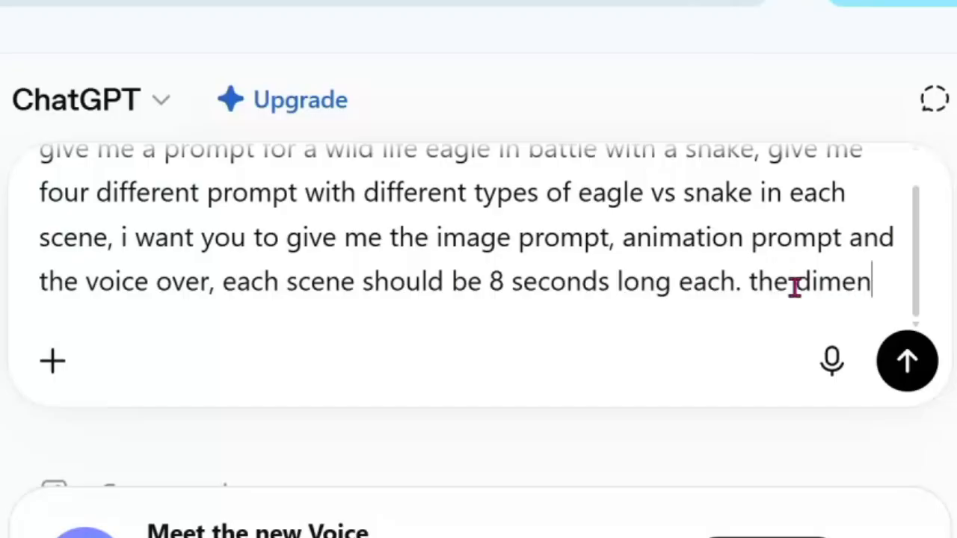
pyautogui.write('nsion should be 9:16')
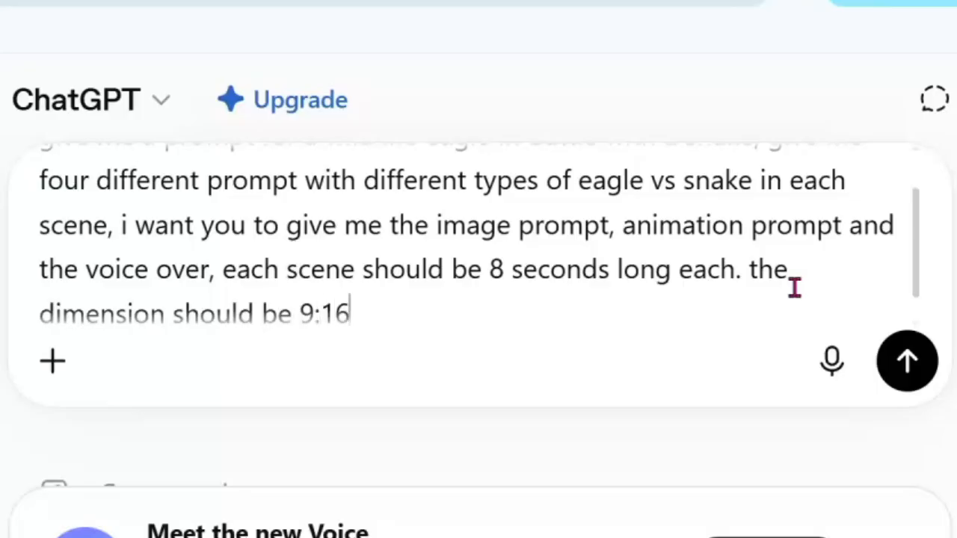
pyautogui.scroll(-1, 419, 284)
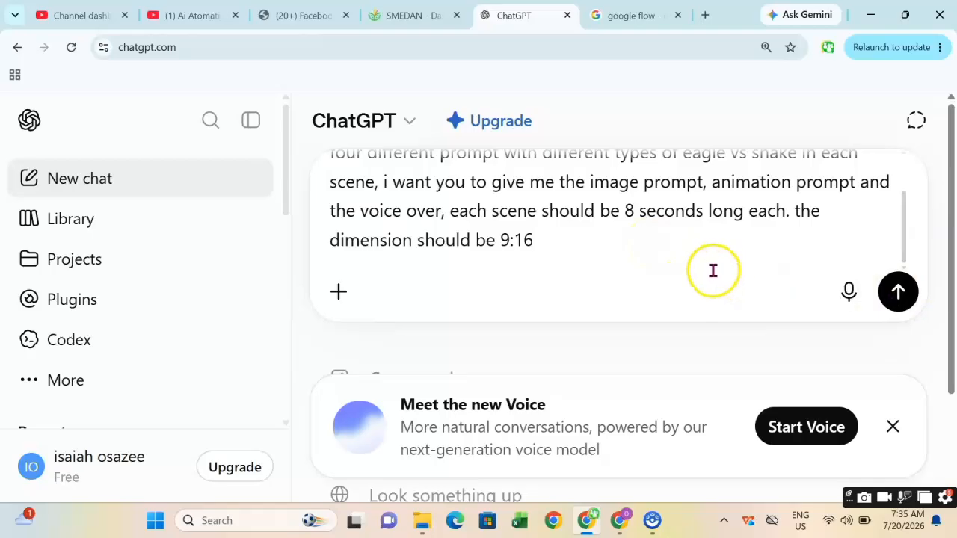
pyautogui.press('Return')
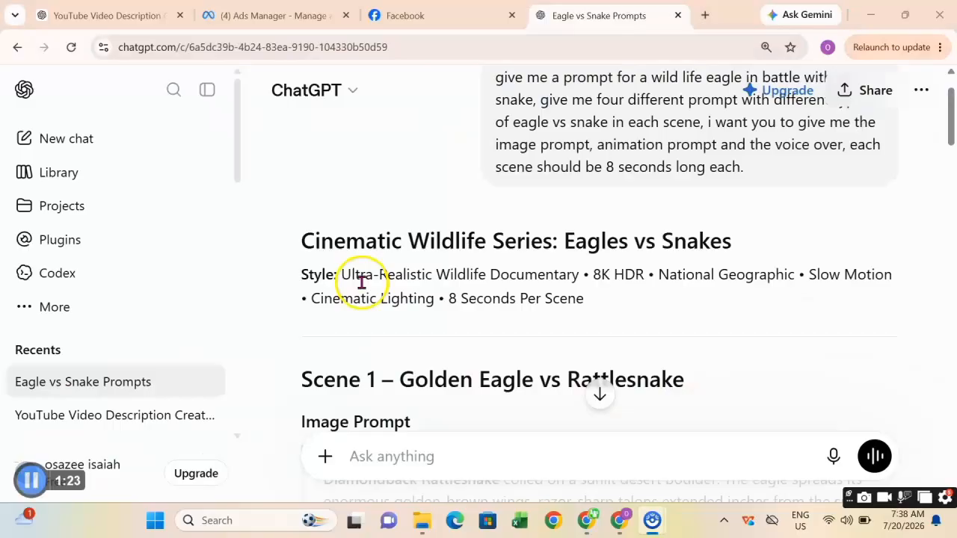
# Read through the Scene 1 image prompt, animation prompt and voice over in the reply.
pyautogui.moveTo(303, 241); pyautogui.dragTo(762, 239)
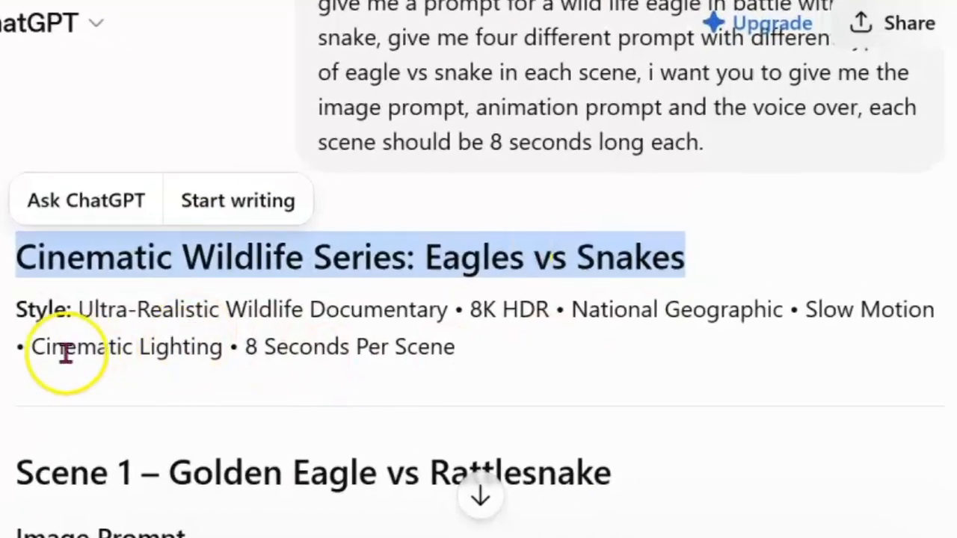
pyautogui.click(329, 300)
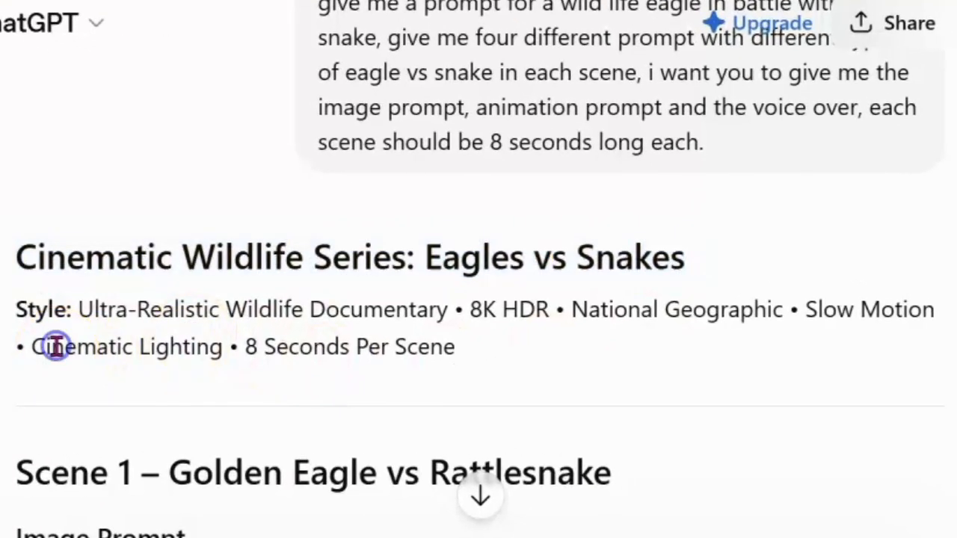
pyautogui.scroll(-3, 418, 323)
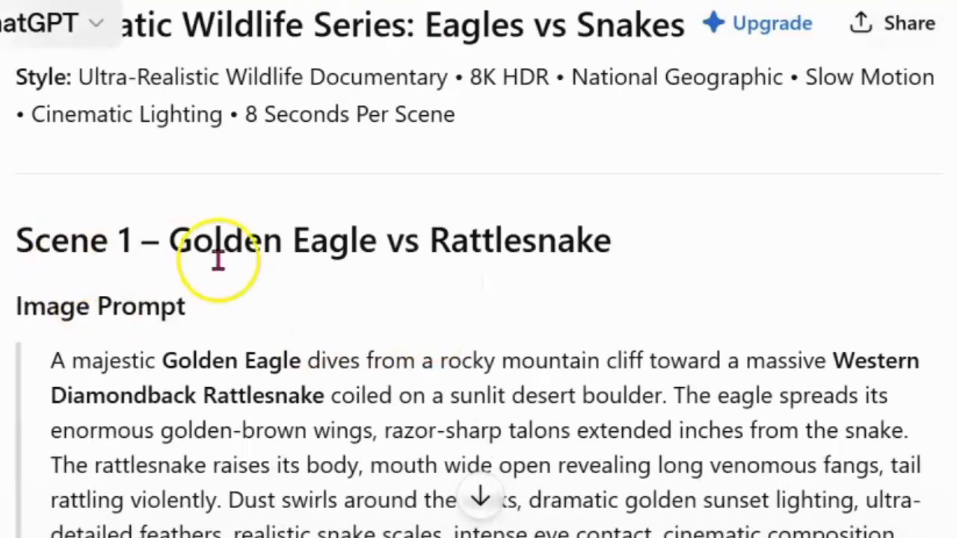
pyautogui.scroll(-2, 363, 254)
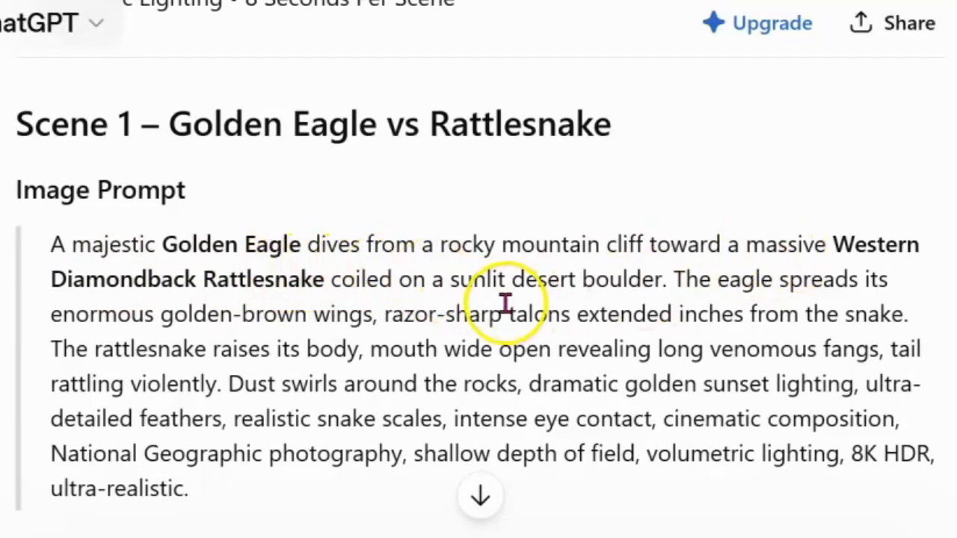
pyautogui.scroll(-2, 507, 307)
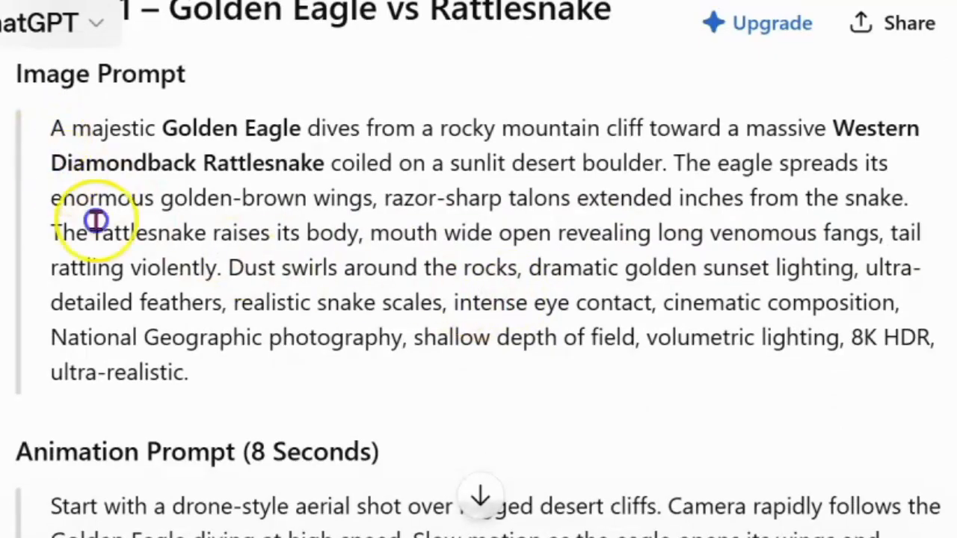
pyautogui.moveTo(52, 131); pyautogui.dragTo(211, 370)
pyautogui.click(142, 273)
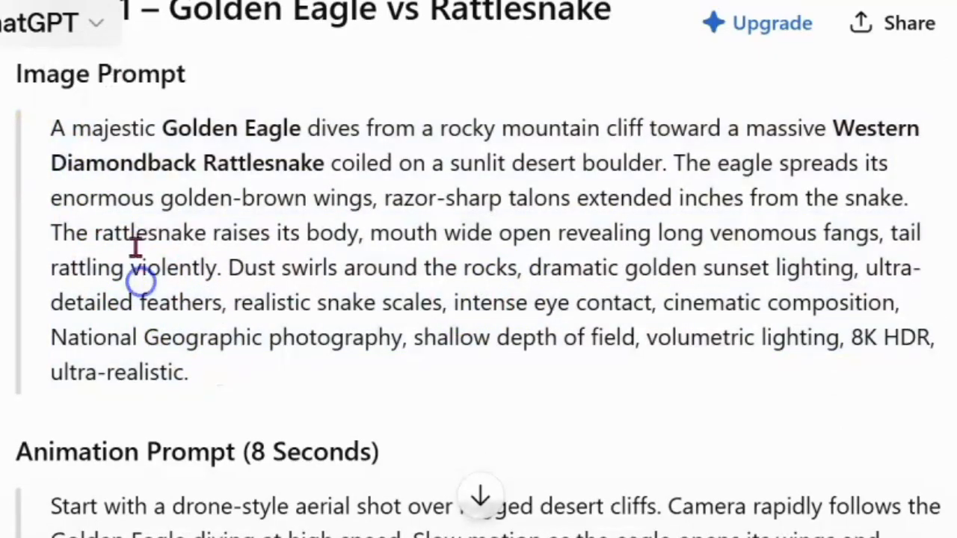
pyautogui.scroll(2, 369, 238)
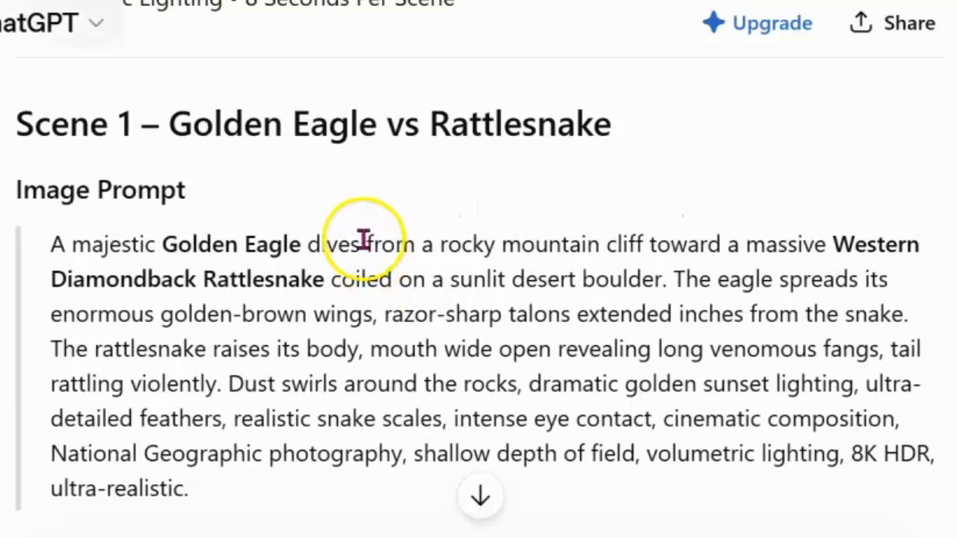
pyautogui.scroll(-6, 327, 342)
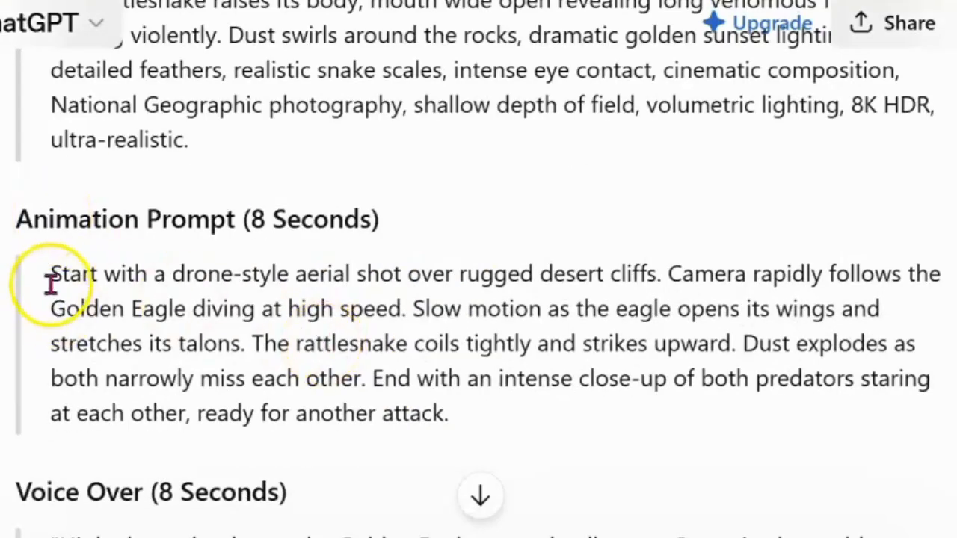
pyautogui.moveTo(58, 269); pyautogui.dragTo(441, 409)
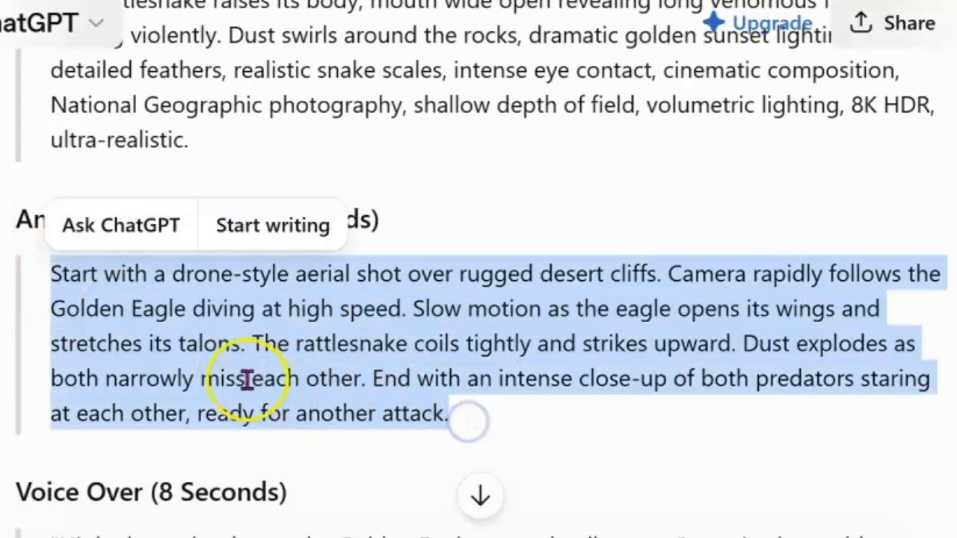
pyautogui.click(231, 362)
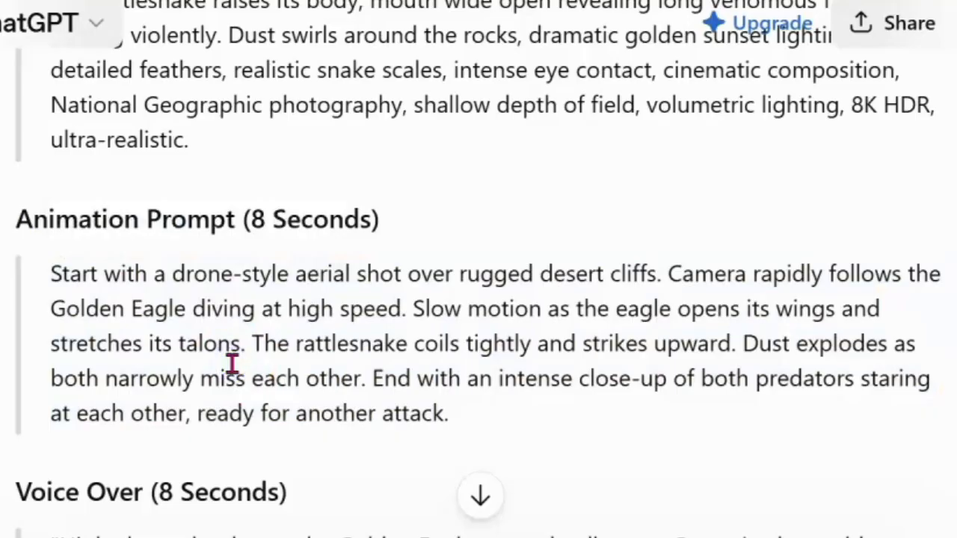
pyautogui.scroll(-4, 451, 316)
pyautogui.click(352, 352)
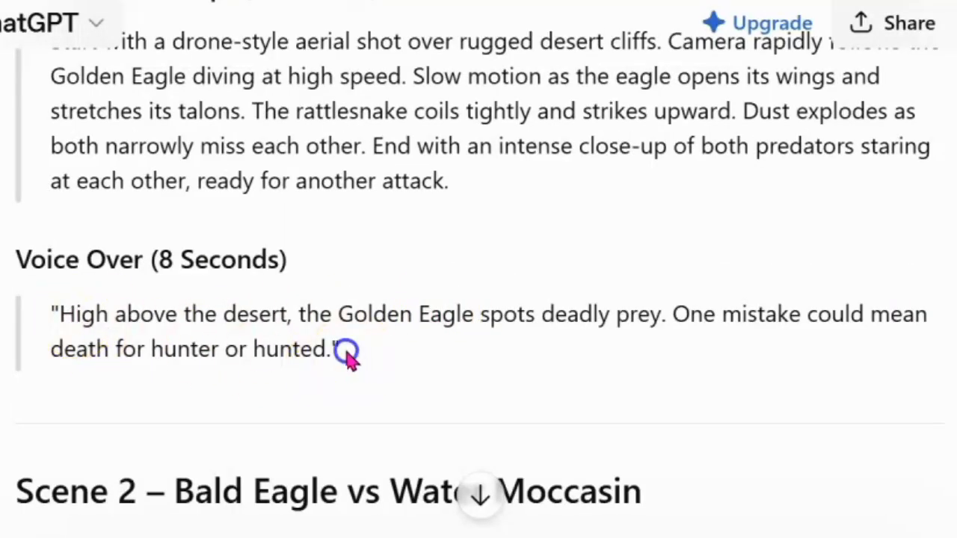
pyautogui.moveTo(352, 351); pyautogui.dragTo(34, 322)
pyautogui.click(303, 334)
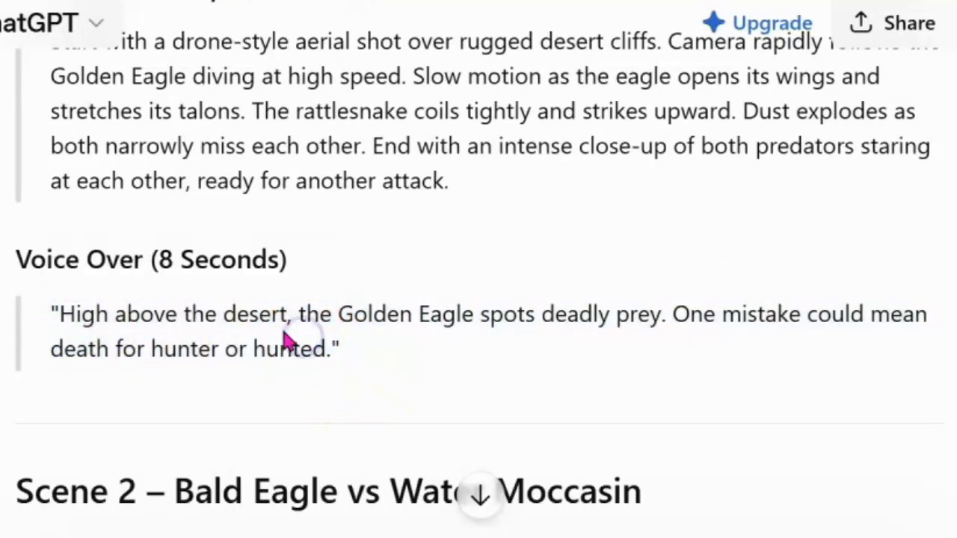
pyautogui.scroll(8, 449, 290)
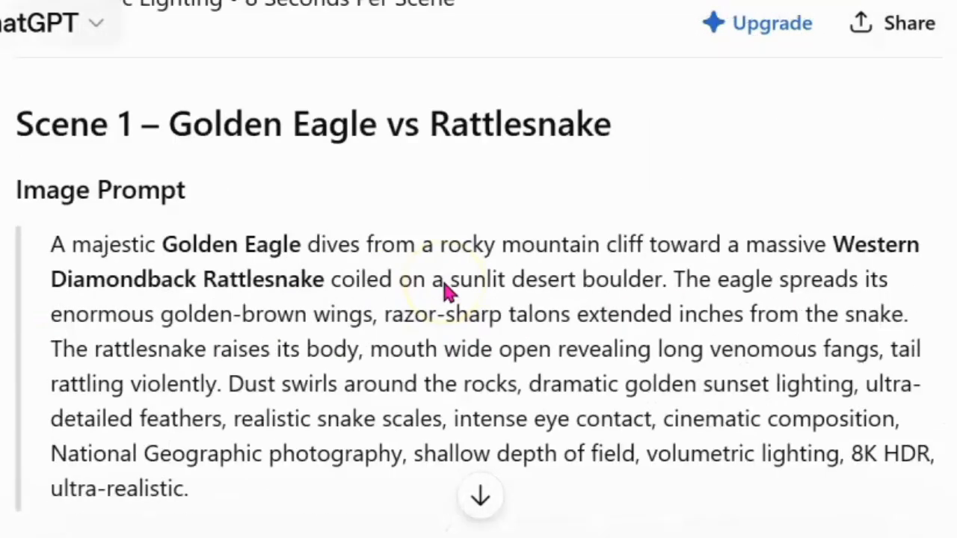
# Scroll through Scenes 2 to 4 and the overall style settings in the reply.
pyautogui.scroll(-11, 444, 292)
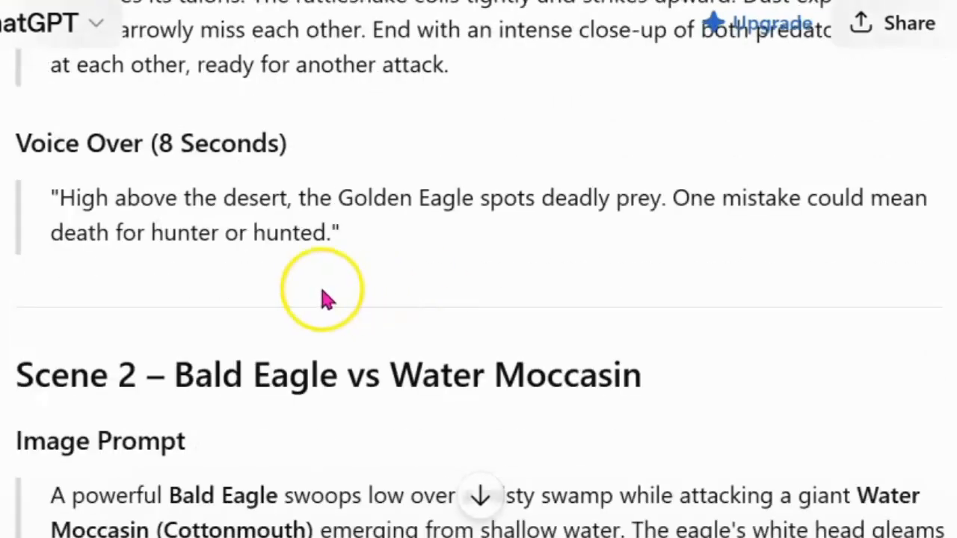
pyautogui.scroll(-2, 372, 310)
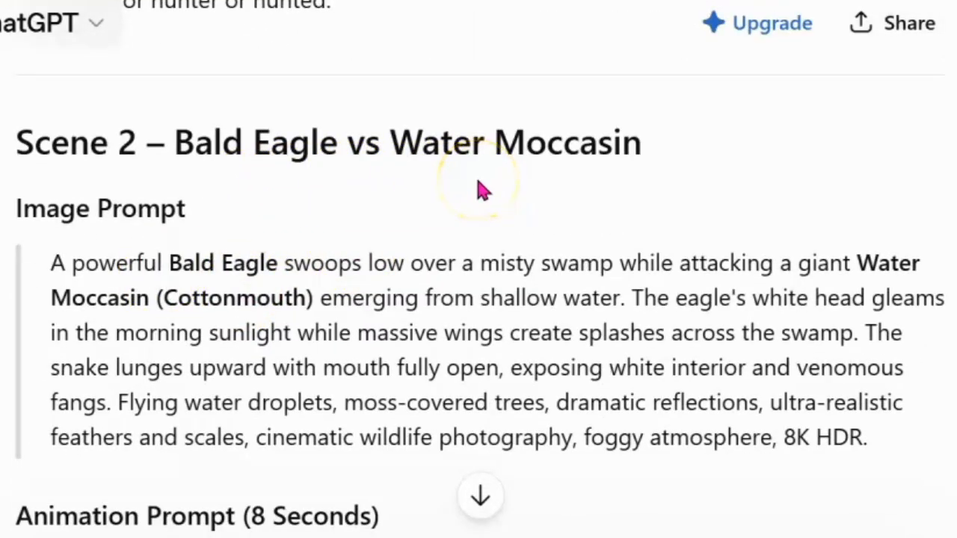
pyautogui.scroll(-3, 241, 321)
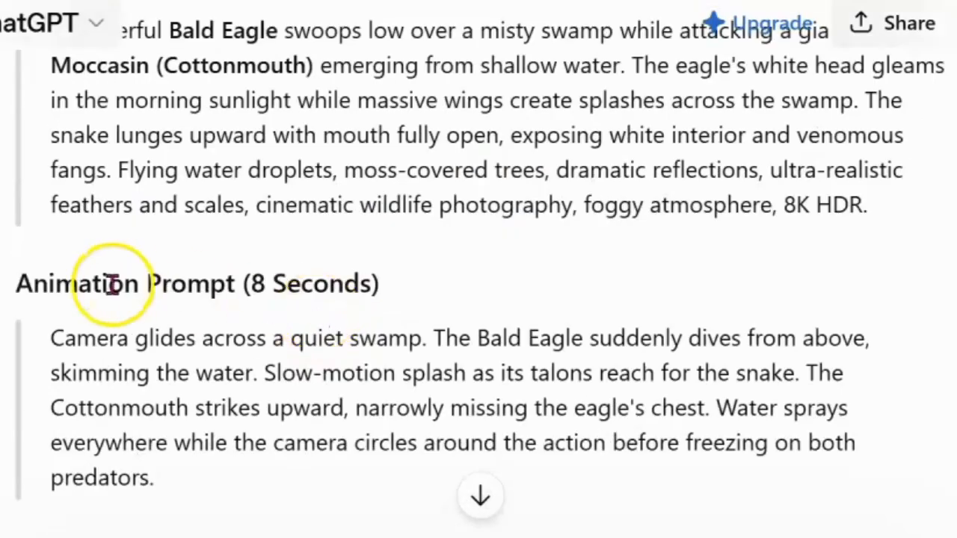
pyautogui.scroll(-3, 284, 268)
pyautogui.moveTo(146, 440); pyautogui.dragTo(22, 396)
pyautogui.click(23, 397)
pyautogui.scroll(-2, 318, 380)
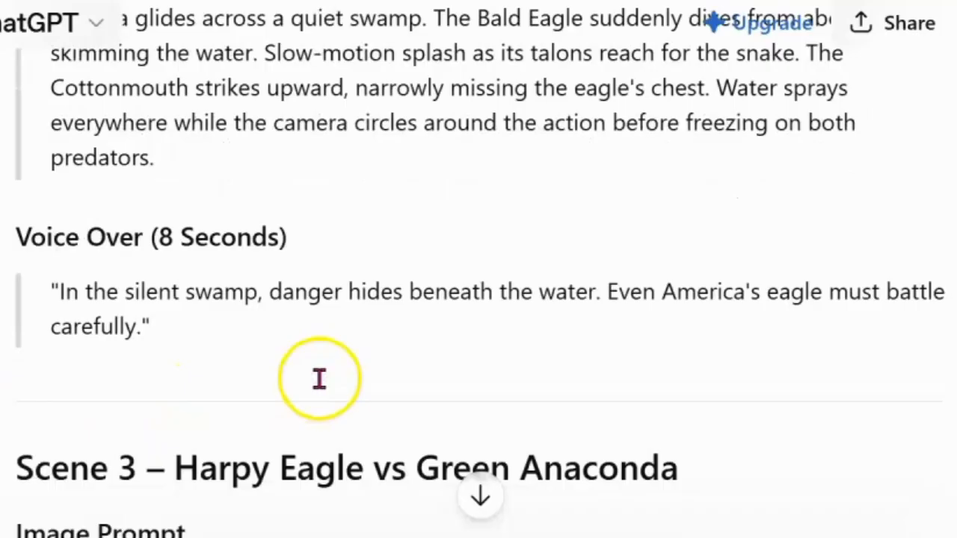
pyautogui.scroll(-2, 297, 390)
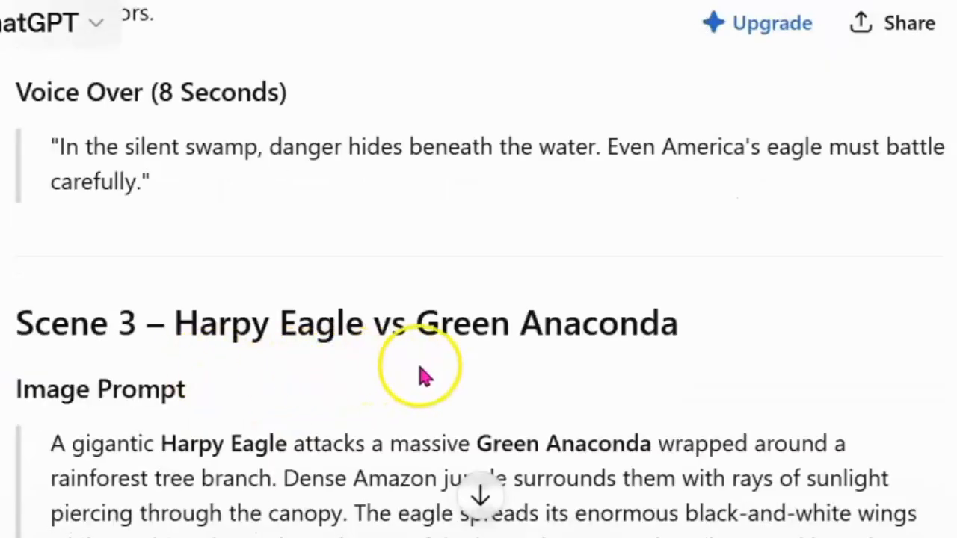
pyautogui.scroll(-3, 465, 366)
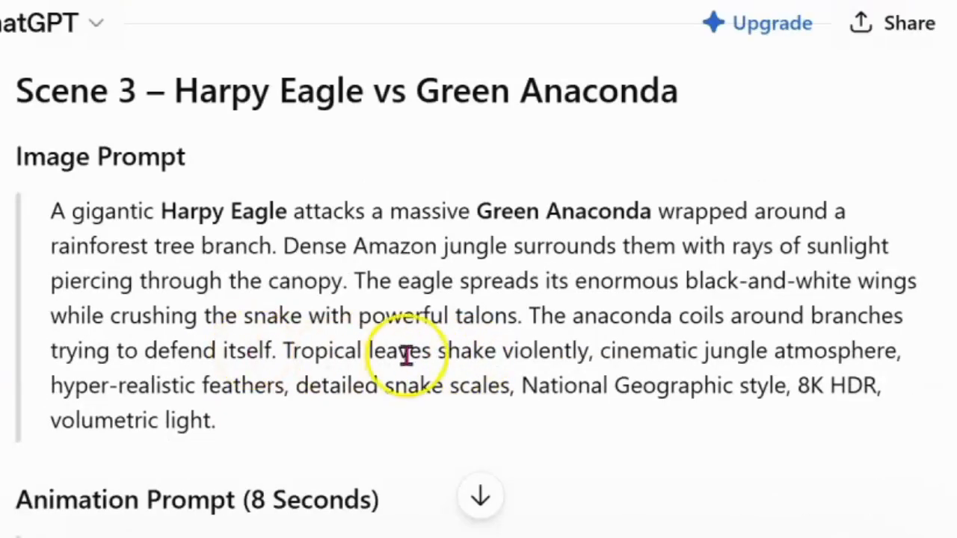
pyautogui.scroll(-2, 403, 355)
pyautogui.scroll(-5, 394, 365)
pyautogui.scroll(-3, 359, 381)
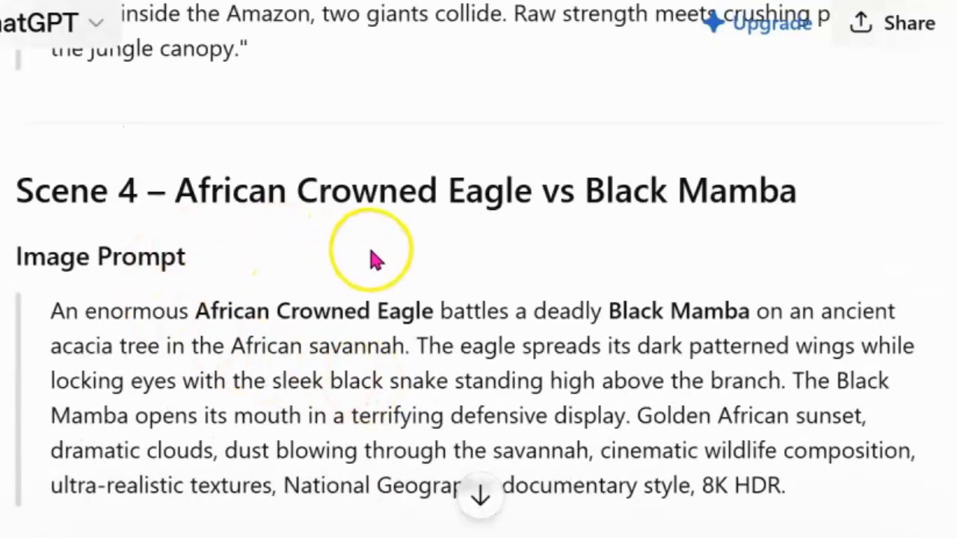
pyautogui.scroll(-8, 261, 367)
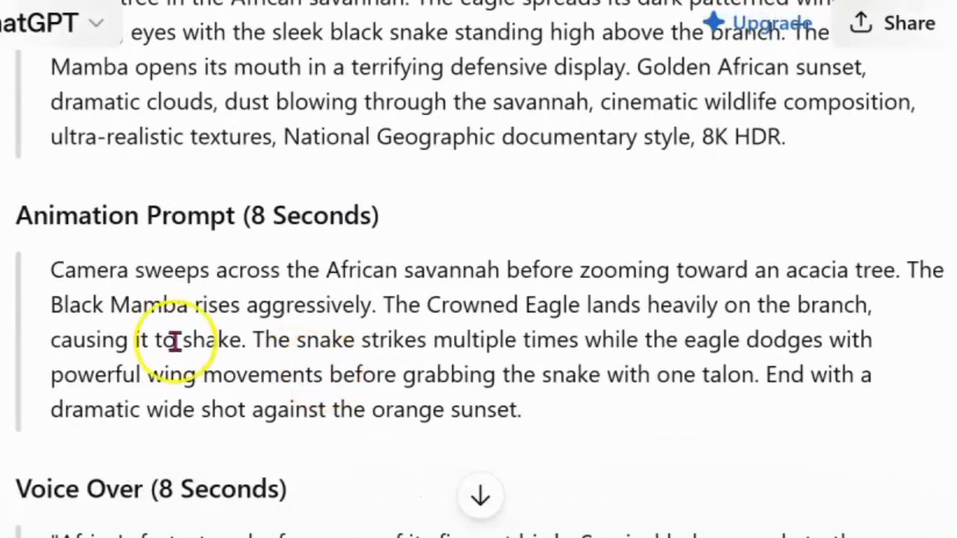
pyautogui.scroll(-3, 213, 380)
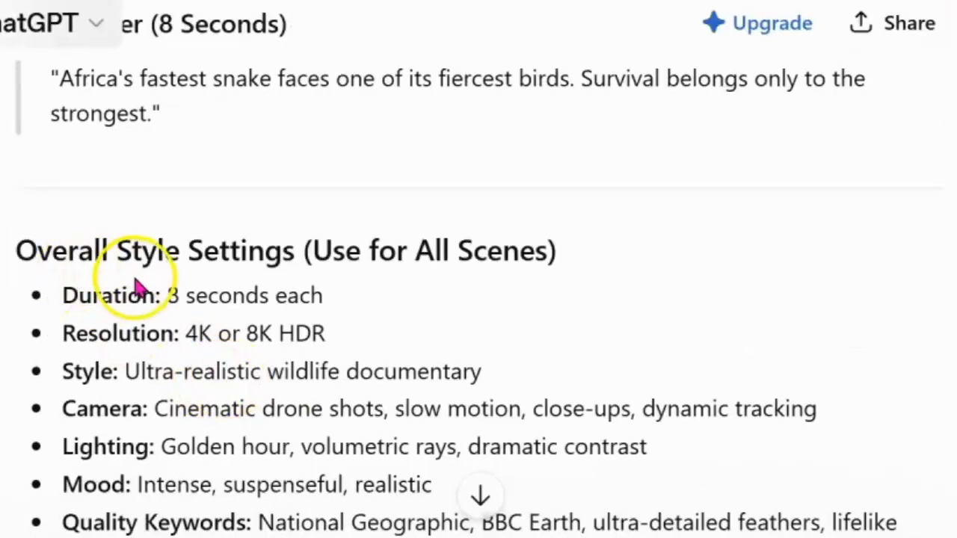
pyautogui.scroll(-2, 552, 270)
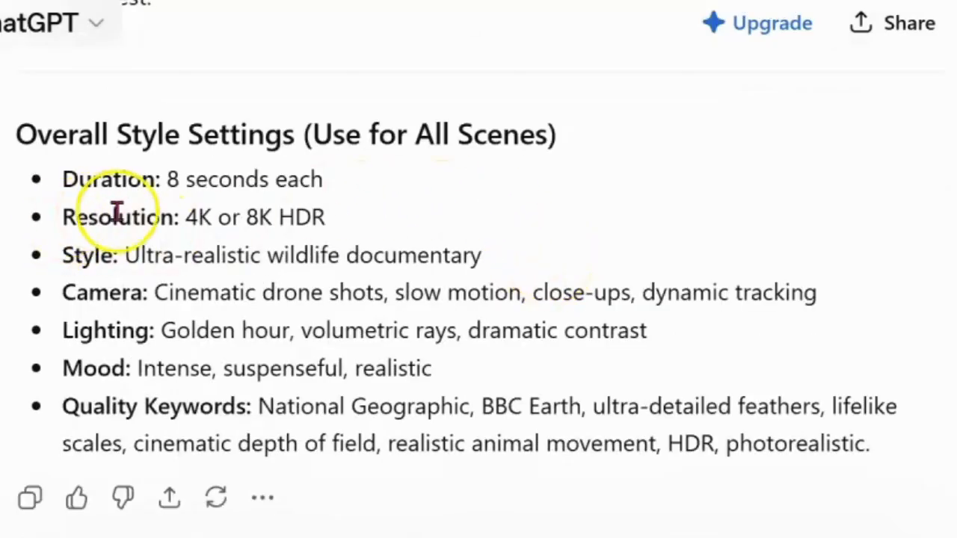
pyautogui.scroll(-1, 404, 366)
pyautogui.scroll(10, 519, 391)
pyautogui.scroll(20, 612, 345)
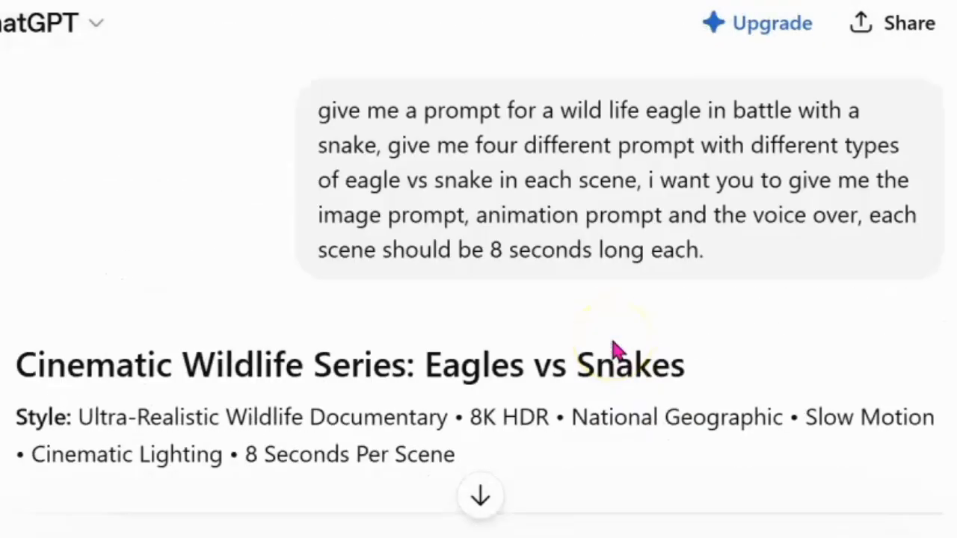
pyautogui.scroll(-8, 611, 348)
pyautogui.scroll(8, 611, 349)
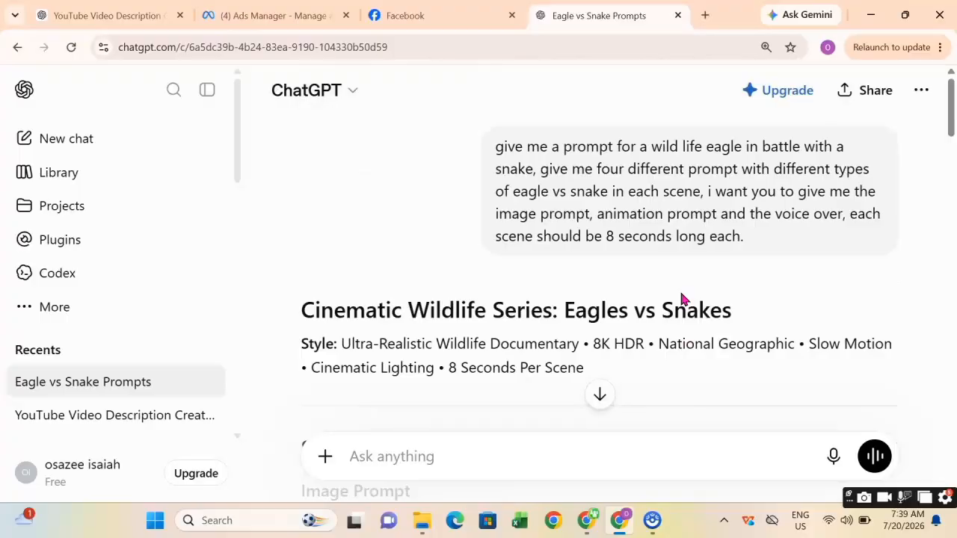
pyautogui.scroll(-4, 611, 348)
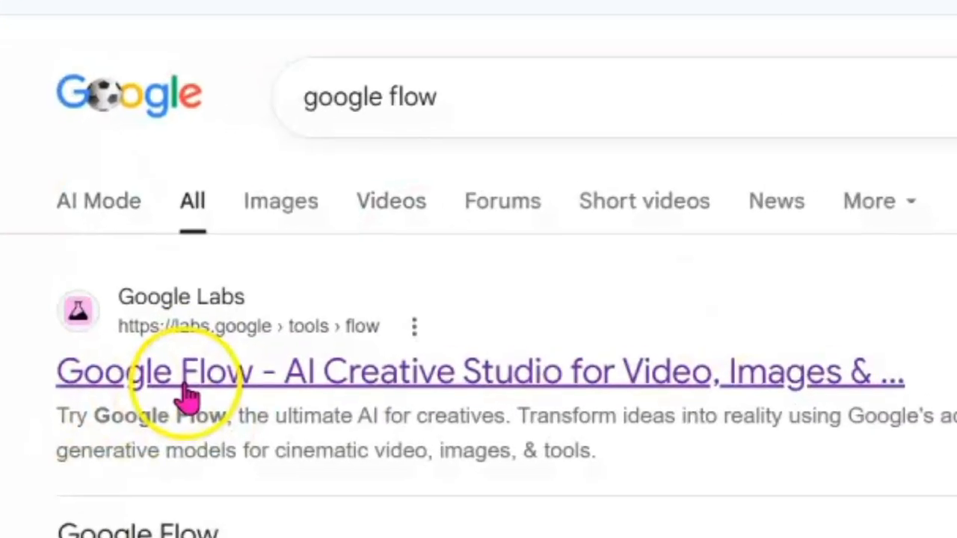
# Open Google Flow from the search results and start signing in.
pyautogui.click(269, 393)
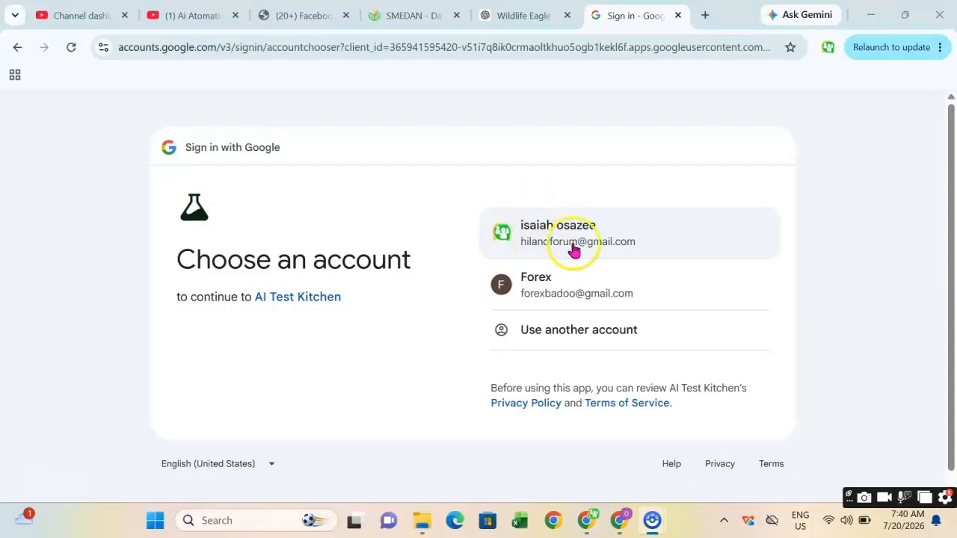
pyautogui.click(590, 231)
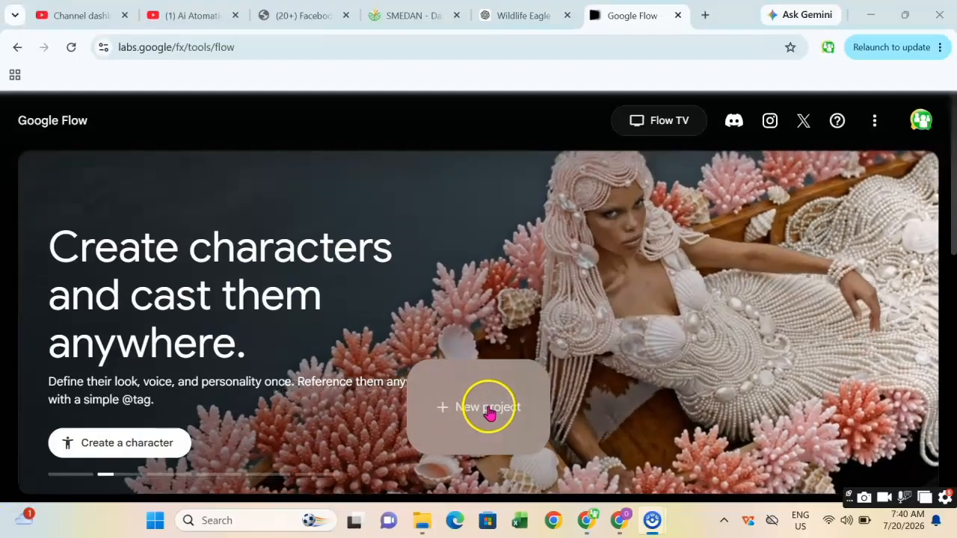
# Sign in with the listed Google account, then set Flow to generate images at 9:16, 1x, using Nano Banana Pro.
pyautogui.click(488, 409)
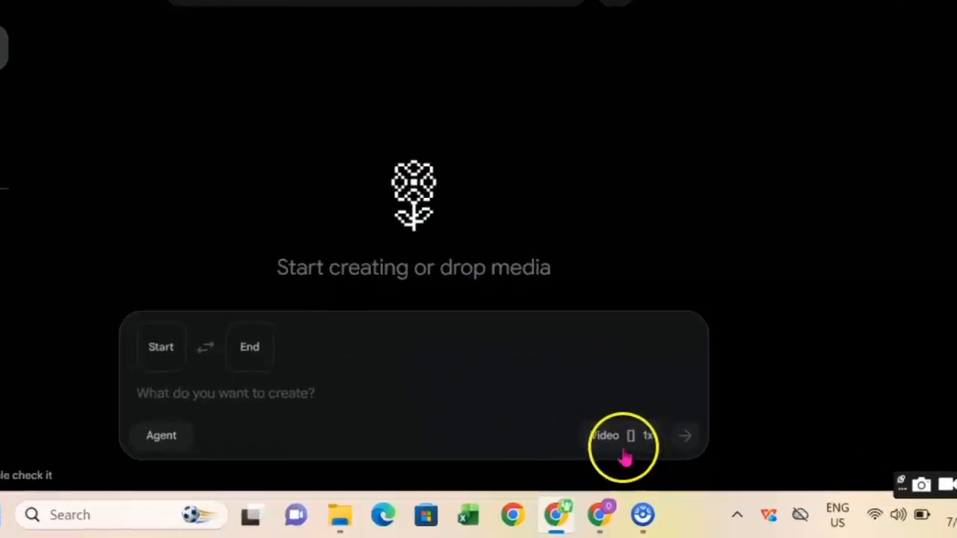
pyautogui.click(633, 464)
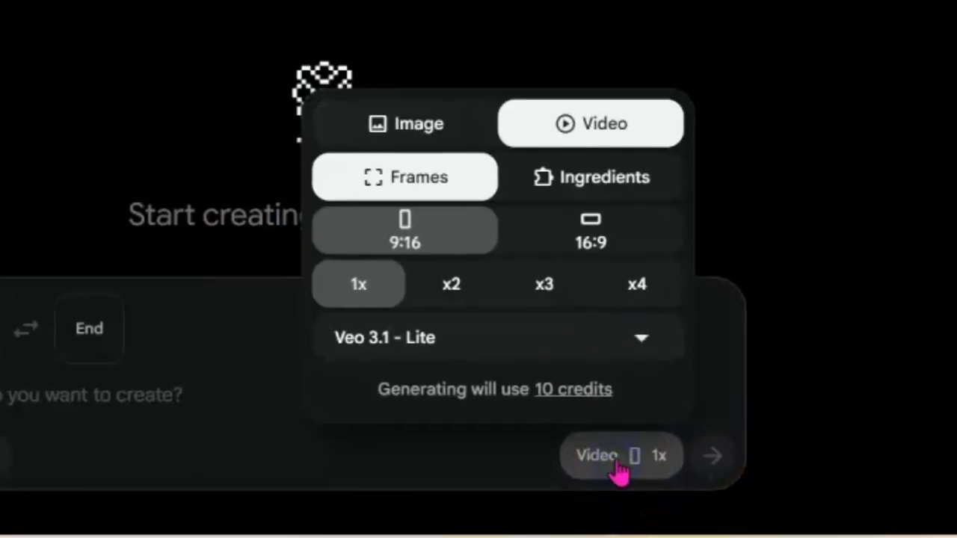
pyautogui.click(402, 129)
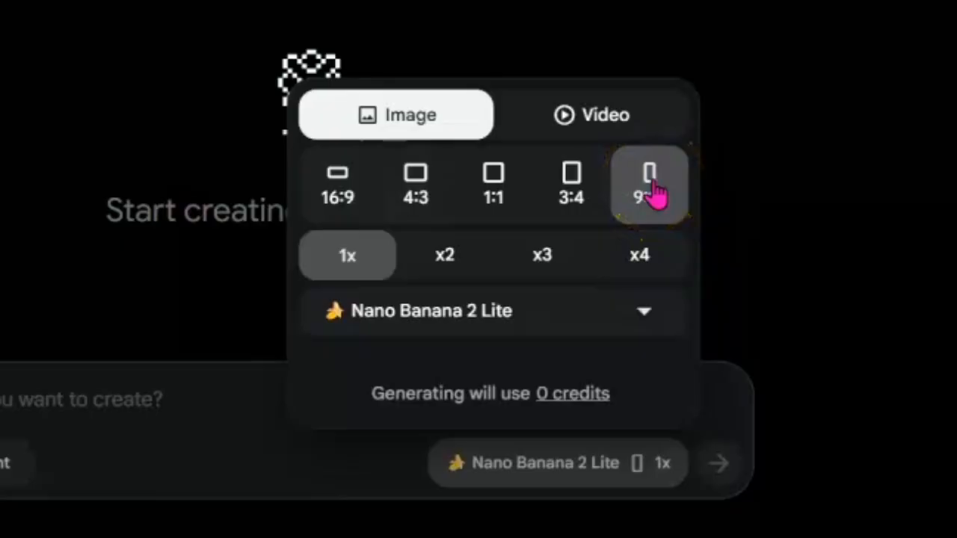
pyautogui.click(543, 312)
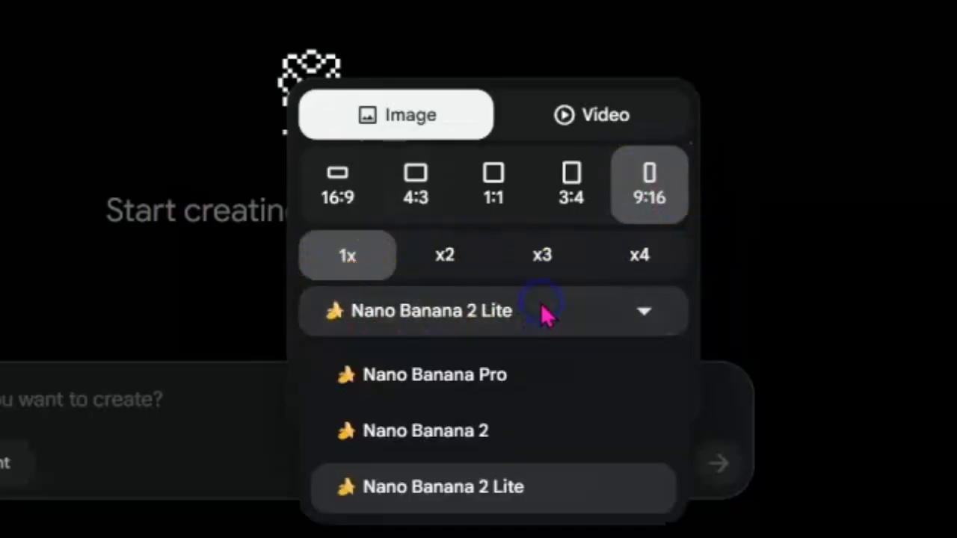
pyautogui.click(499, 397)
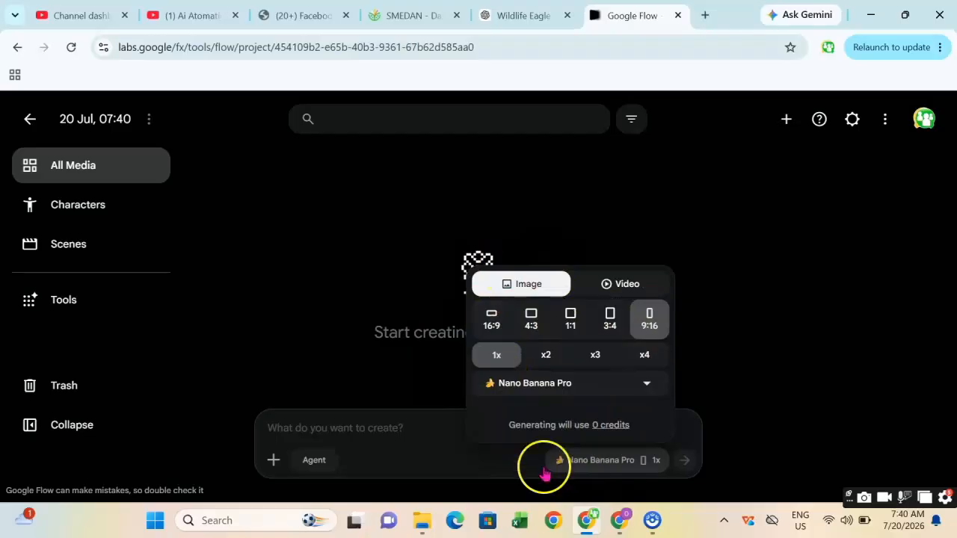
# Copy the Scene 1 Golden Eagle vs Rattlesnake image prompt from the ChatGPT reply.
pyautogui.click(151, 226)
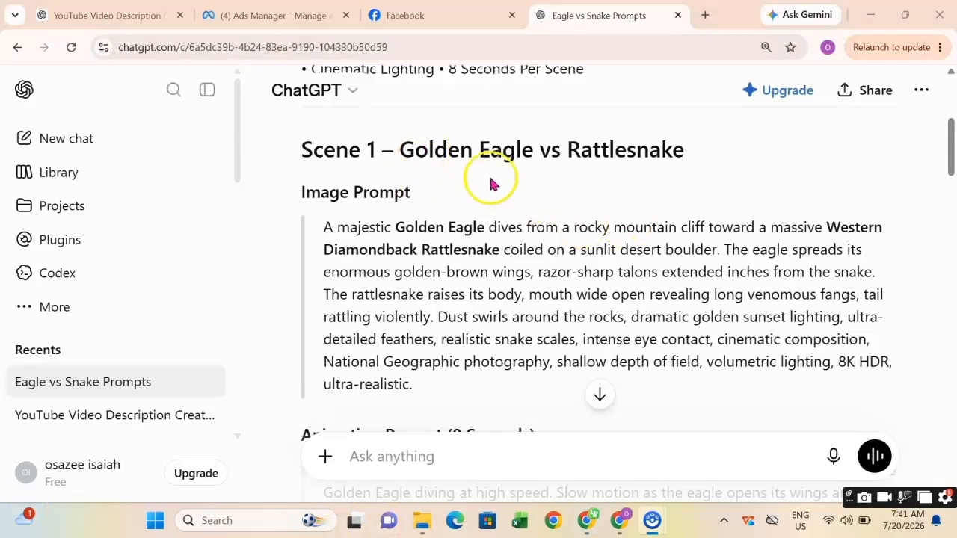
pyautogui.scroll(3, 494, 181)
pyautogui.scroll(-2, 508, 178)
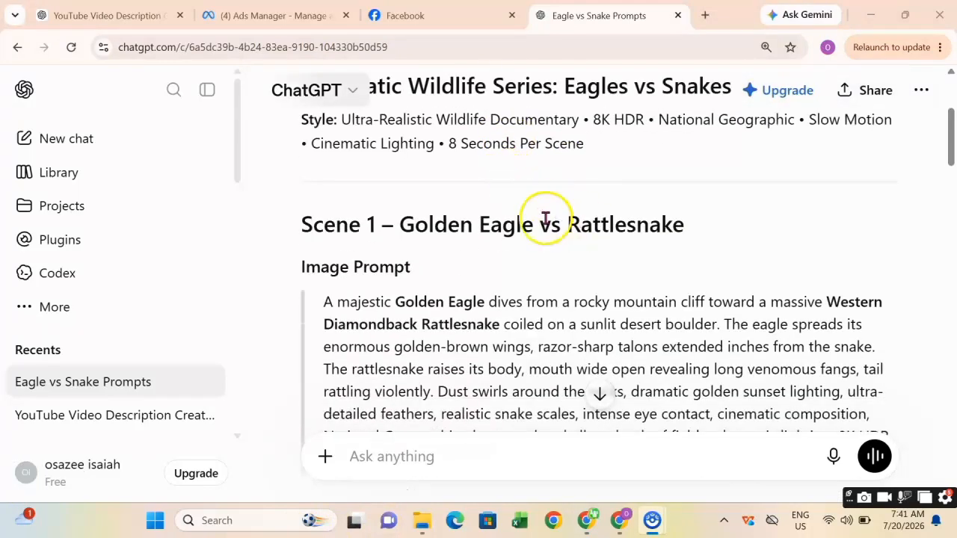
pyautogui.scroll(-1, 524, 219)
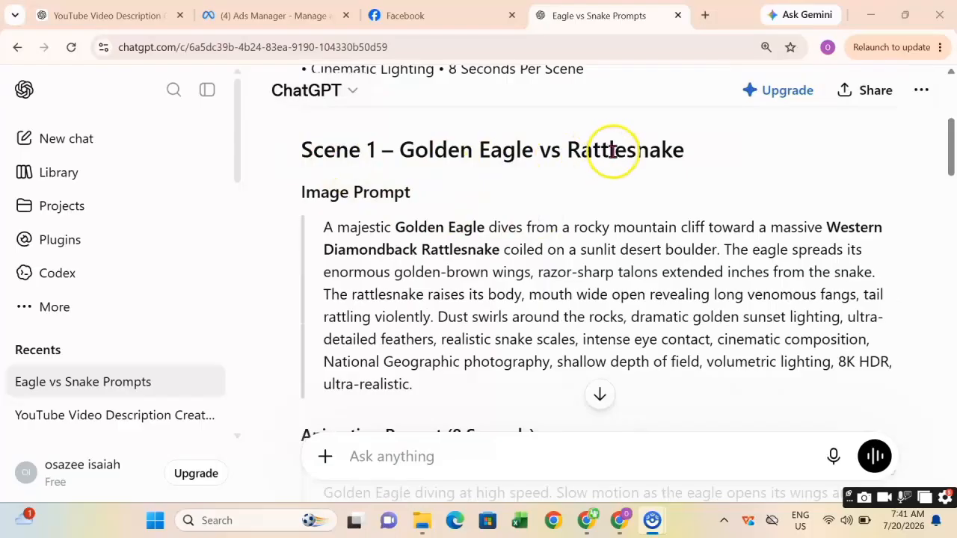
pyautogui.moveTo(302, 192); pyautogui.dragTo(427, 190)
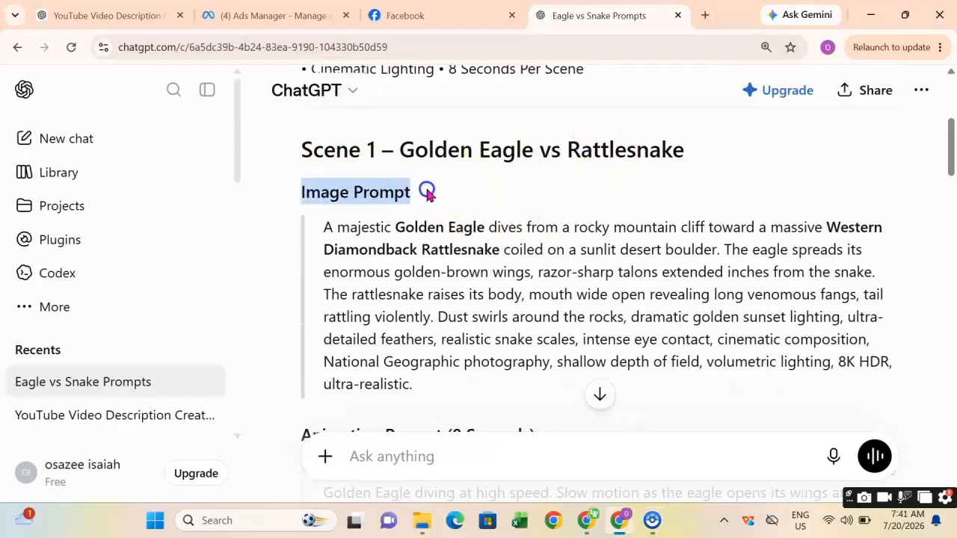
pyautogui.click(432, 392)
pyautogui.moveTo(415, 393); pyautogui.dragTo(313, 229)
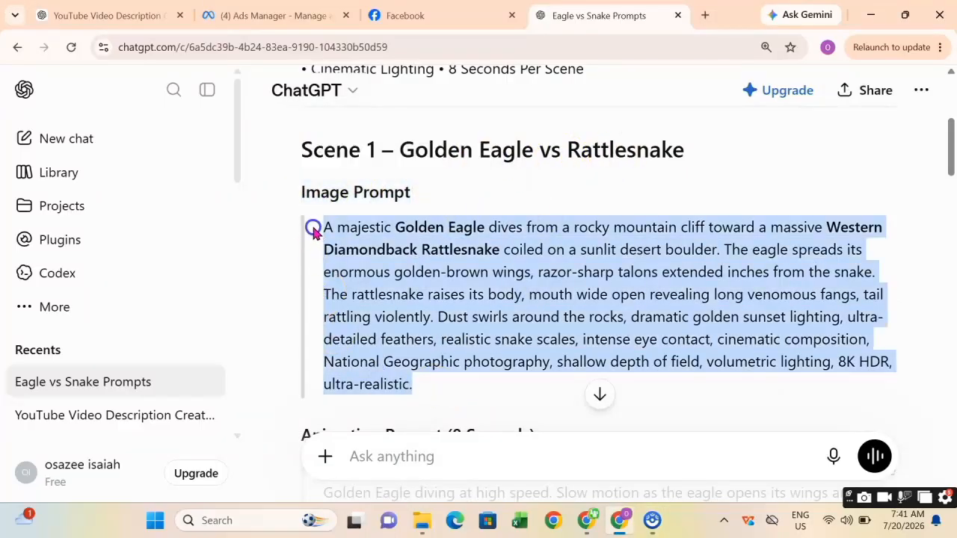
pyautogui.rightClick(376, 256)
pyautogui.click(423, 271)
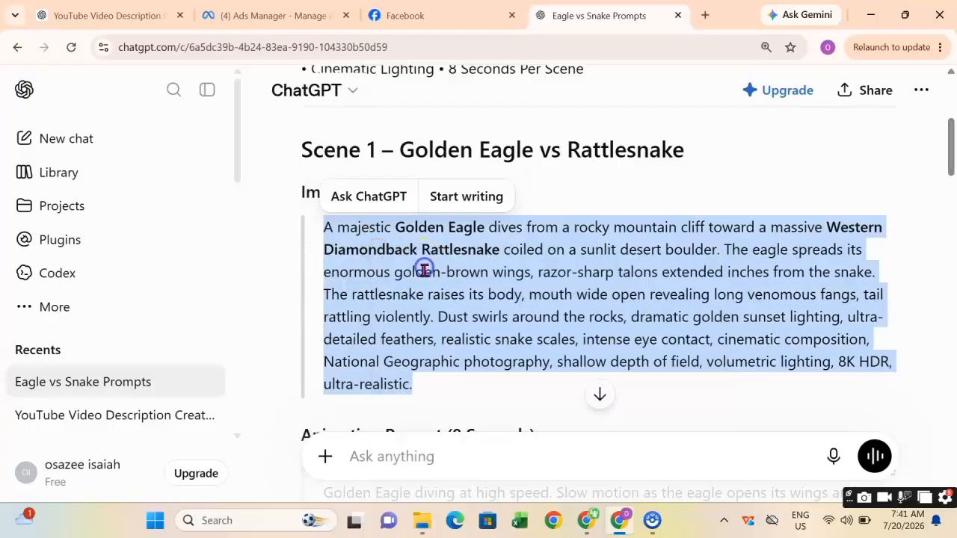
# Paste the Scene 1 image prompt into Flow's prompt box and generate the image.
pyautogui.moveTo(592, 521)
pyautogui.click(590, 464)
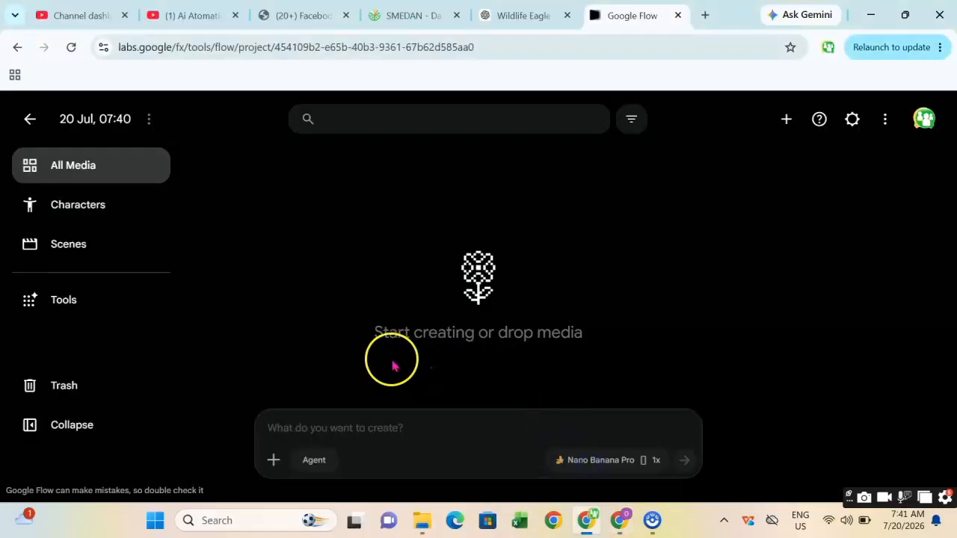
pyautogui.rightClick(327, 429)
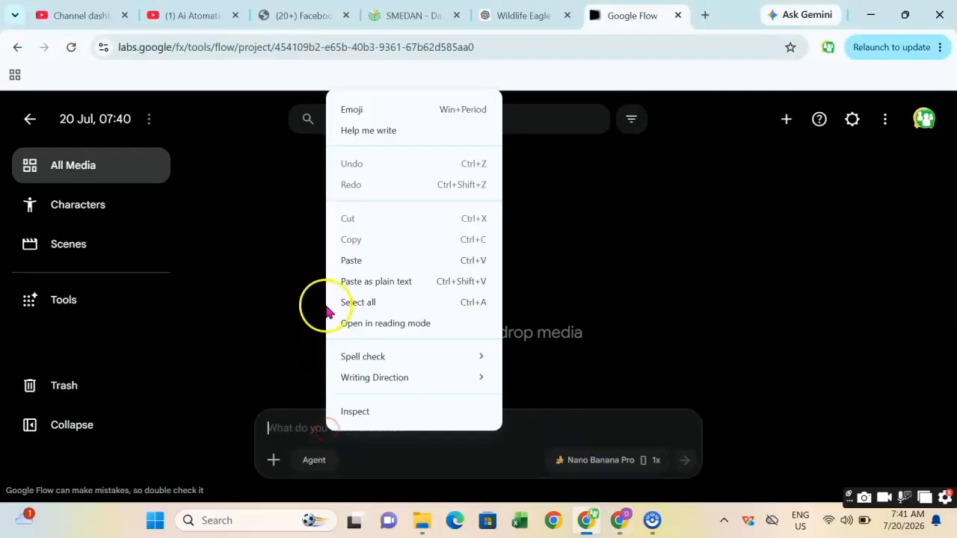
pyautogui.click(383, 262)
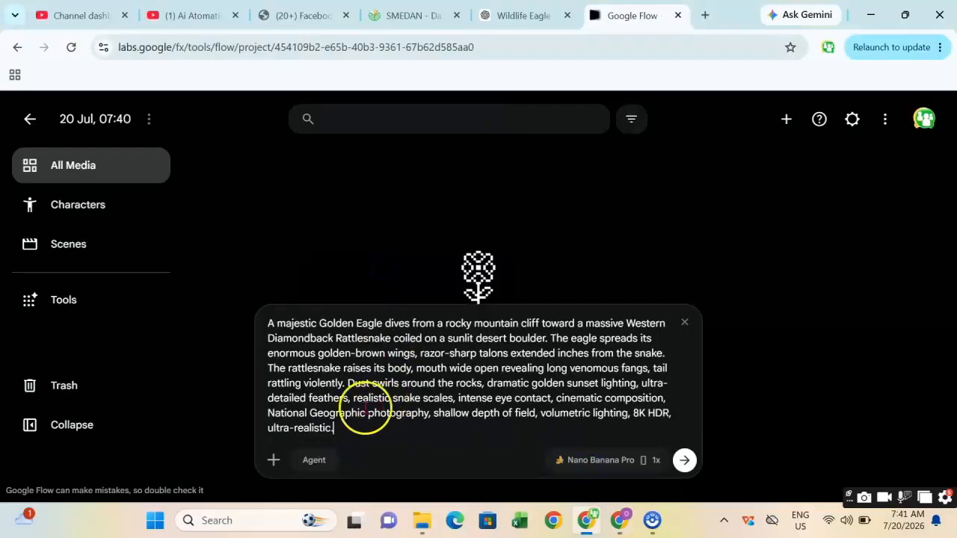
pyautogui.click(684, 461)
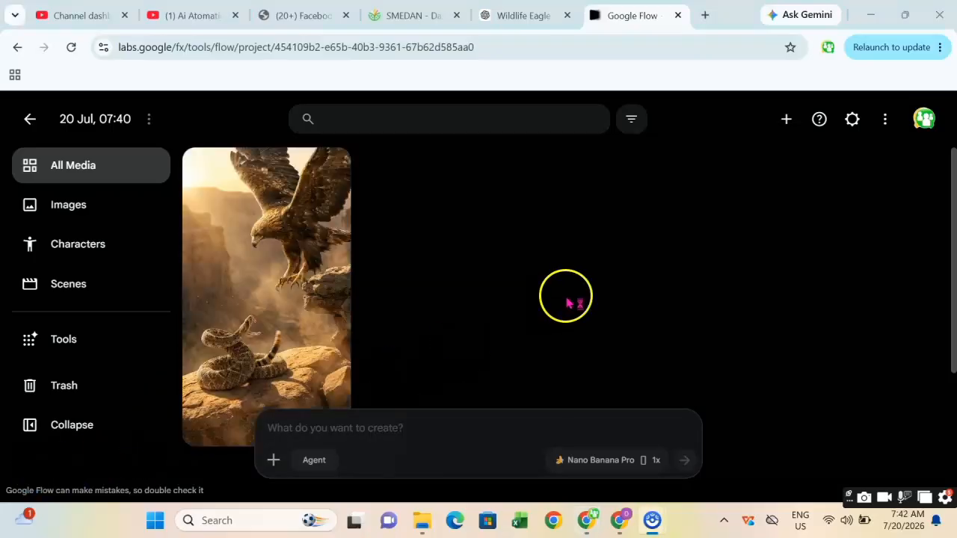
# Download the generated golden eagle and rattlesnake image at 1K original size.
pyautogui.scroll(-1, 295, 295)
pyautogui.scroll(1, 299, 296)
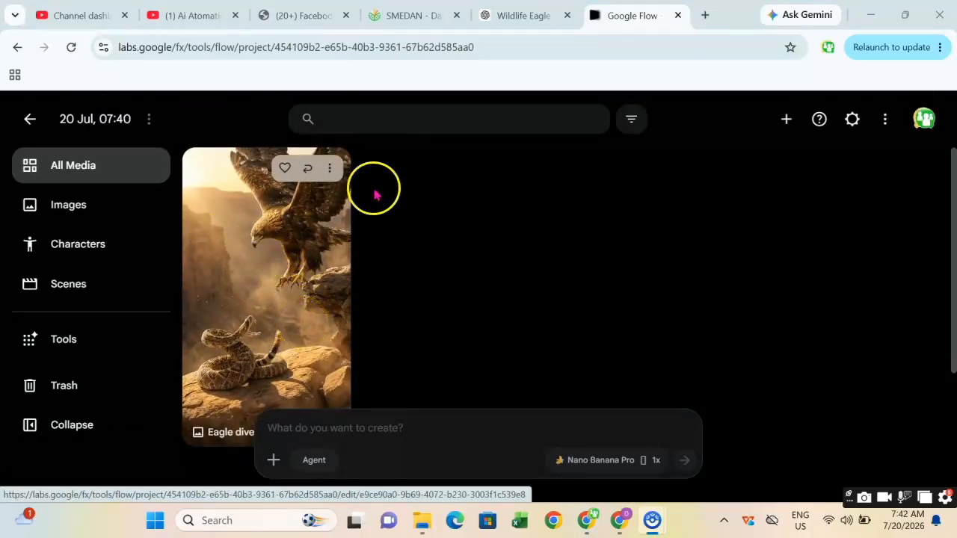
pyautogui.click(332, 172)
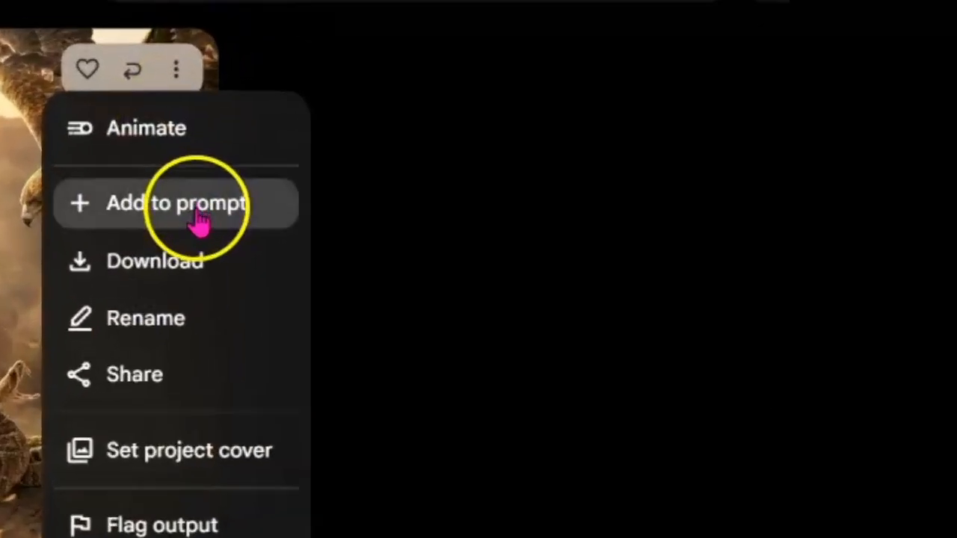
pyautogui.moveTo(209, 269)
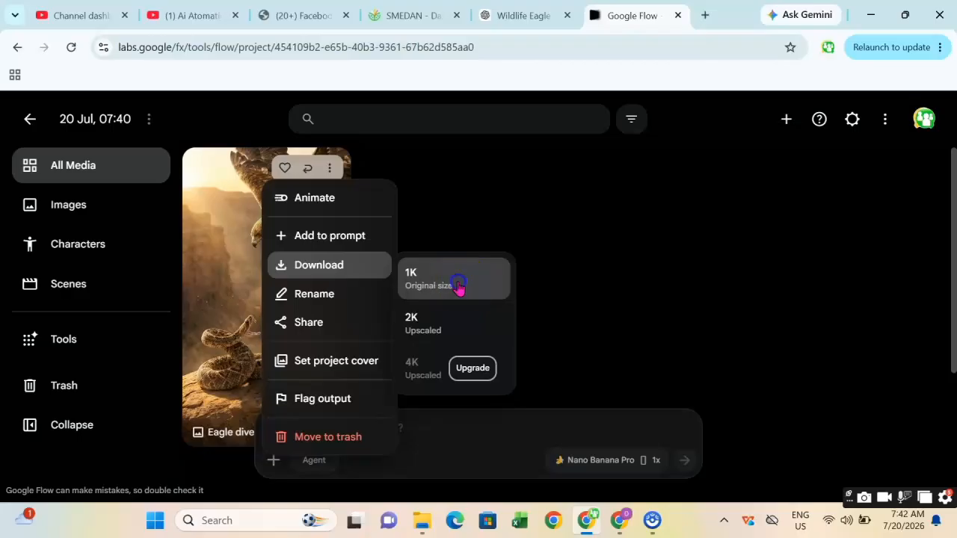
pyautogui.click(424, 302)
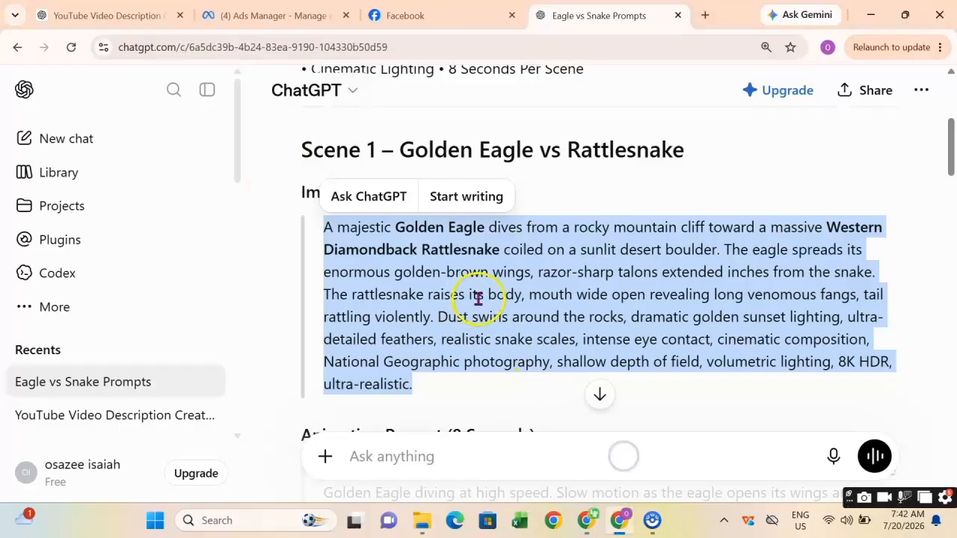
# Copy the Scene 2 Bald Eagle vs Water Moccasin image prompt from the ChatGPT reply.
pyautogui.scroll(-15, 479, 298)
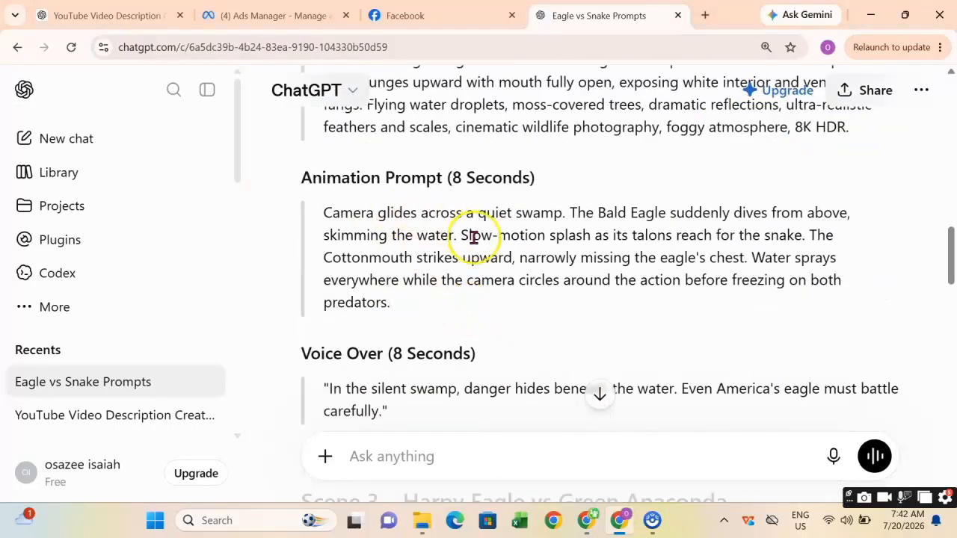
pyautogui.scroll(3, 474, 237)
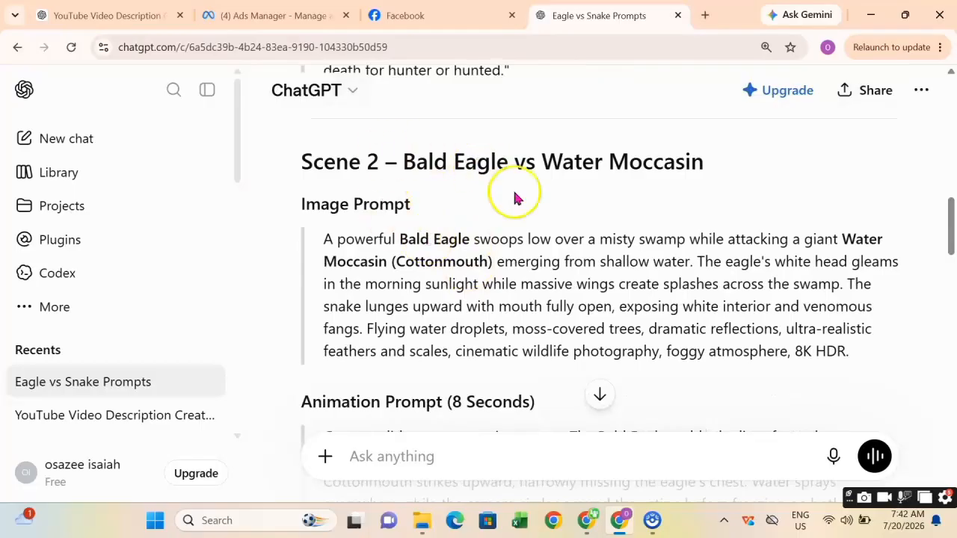
pyautogui.moveTo(859, 358); pyautogui.dragTo(307, 249)
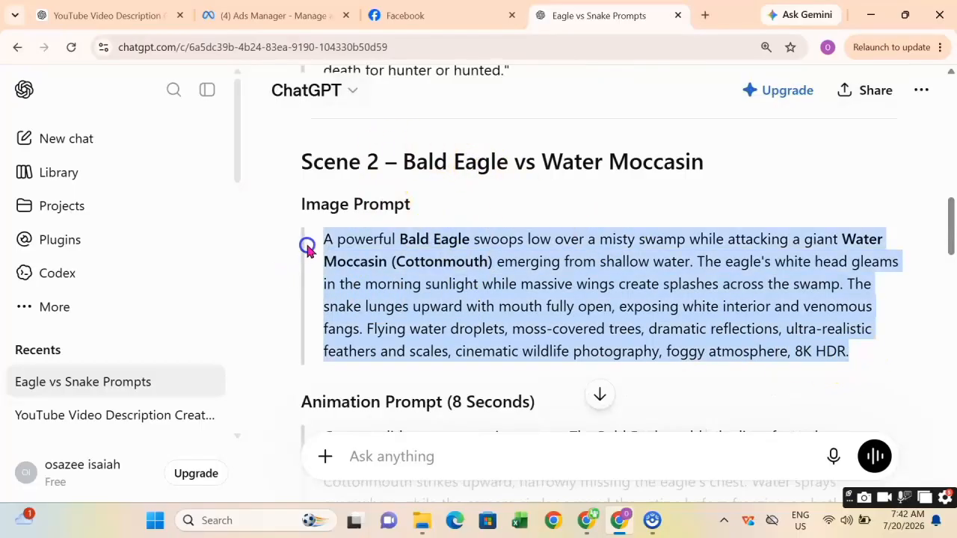
pyautogui.rightClick(412, 279)
pyautogui.click(491, 298)
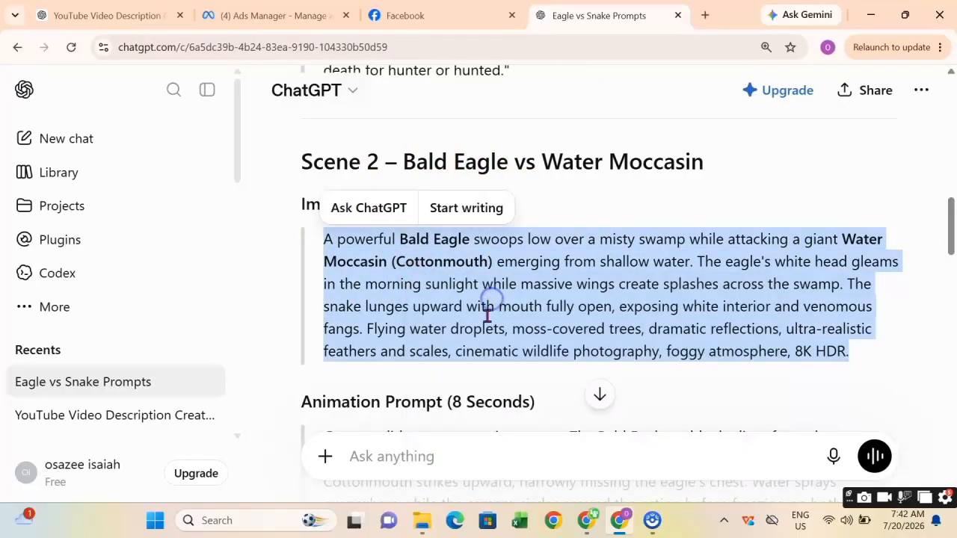
# Paste the Scene 2 image prompt into Flow's prompt box and generate the image.
pyautogui.moveTo(589, 522)
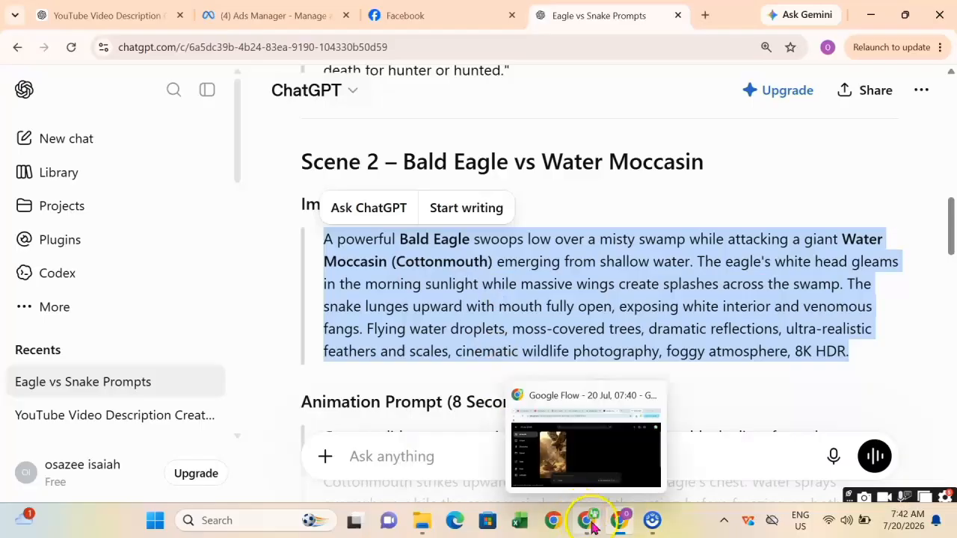
pyautogui.click(581, 462)
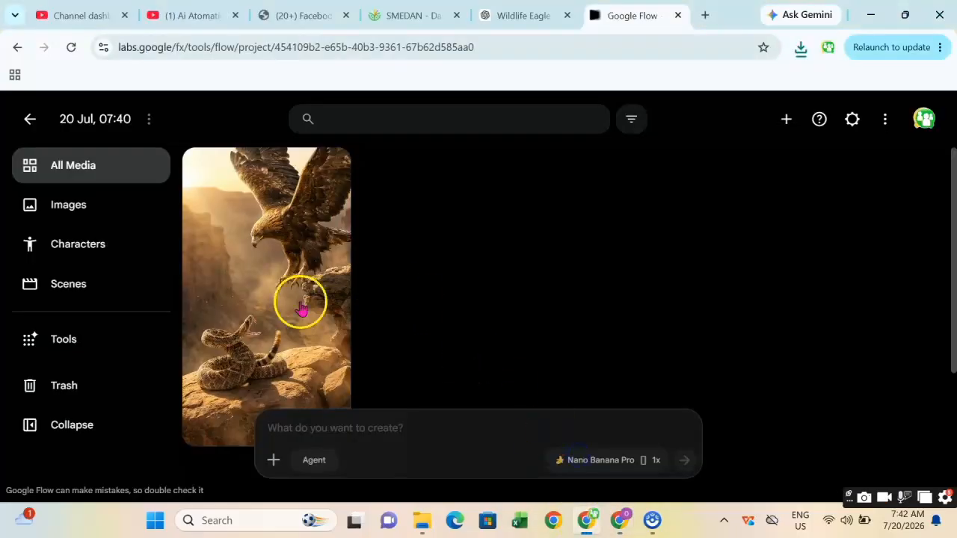
pyautogui.rightClick(347, 428)
pyautogui.click(380, 259)
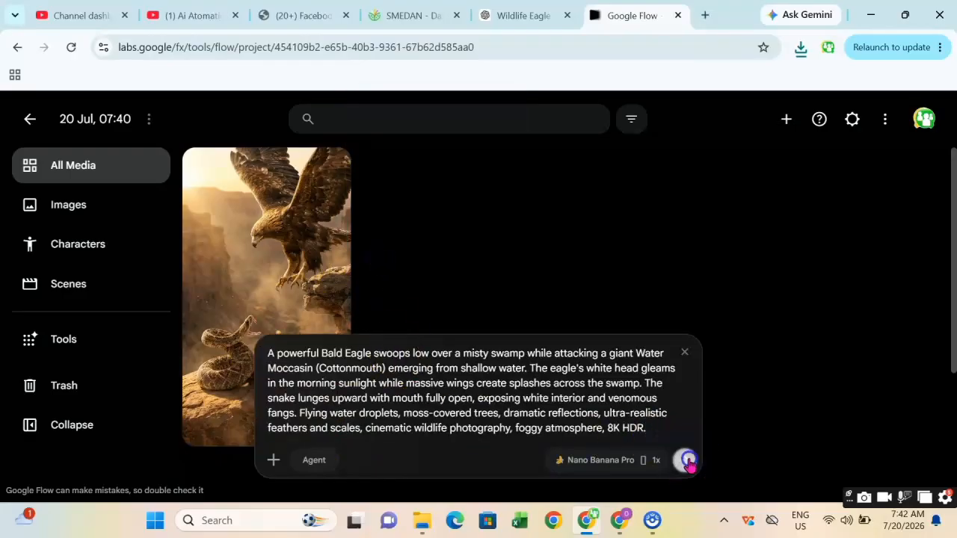
pyautogui.click(686, 460)
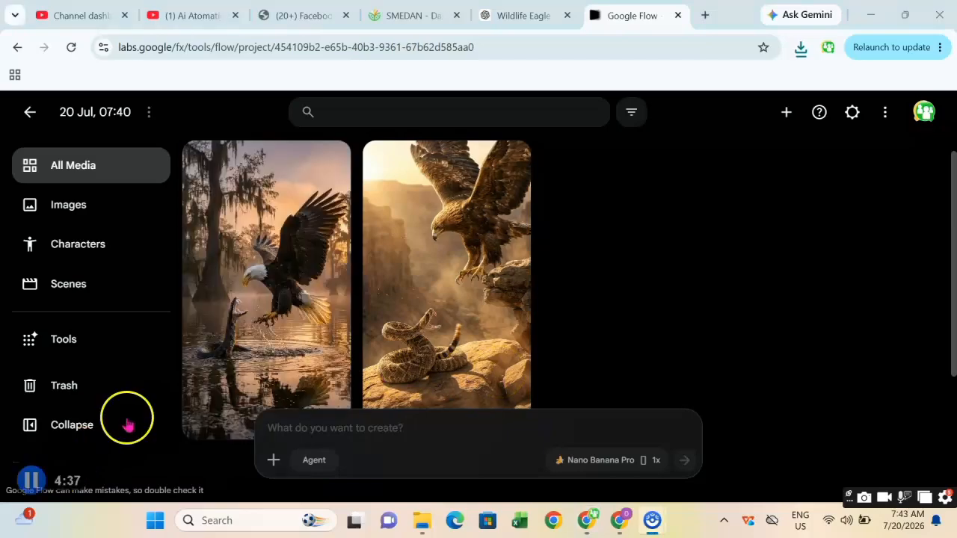
# Download the bald eagle swamp image at 1K original size.
pyautogui.scroll(-1, 247, 262)
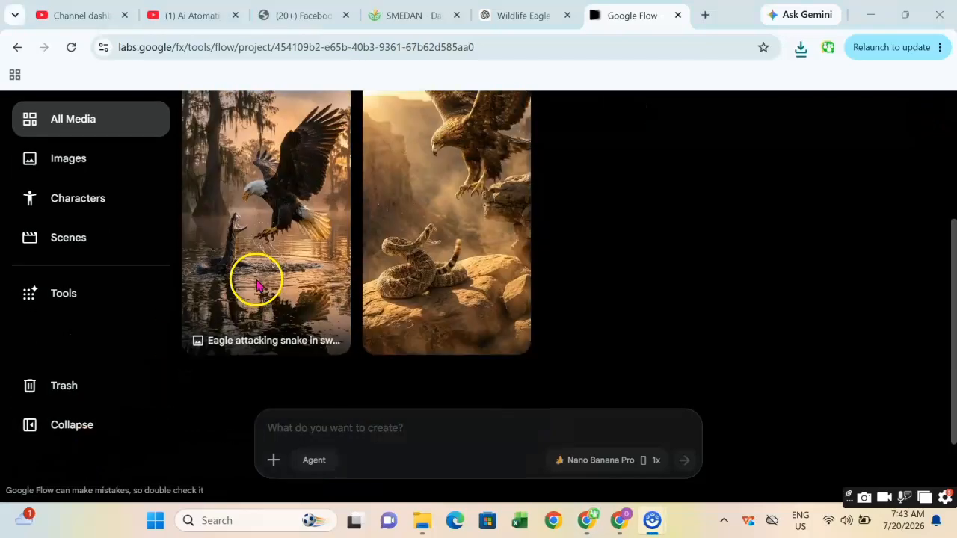
pyautogui.scroll(1, 256, 284)
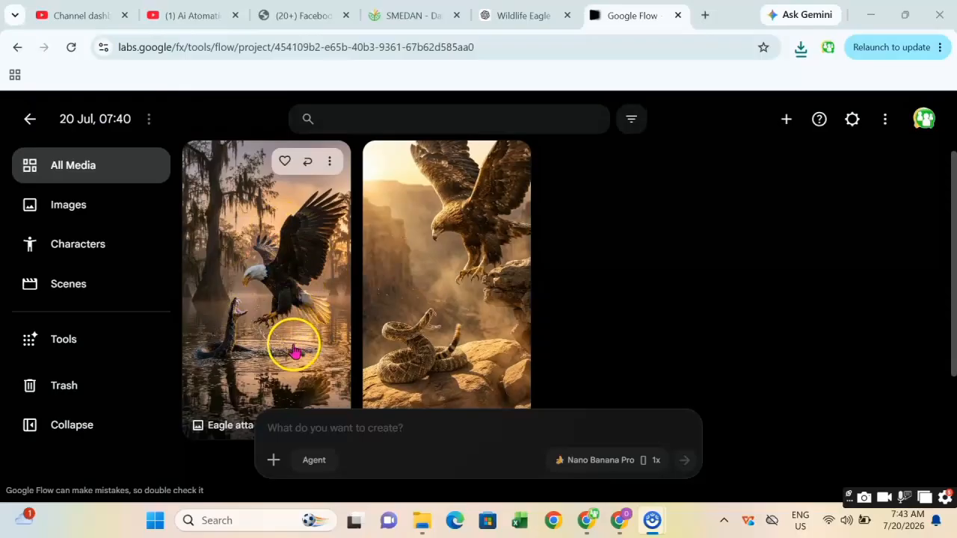
pyautogui.click(329, 163)
pyautogui.moveTo(323, 268)
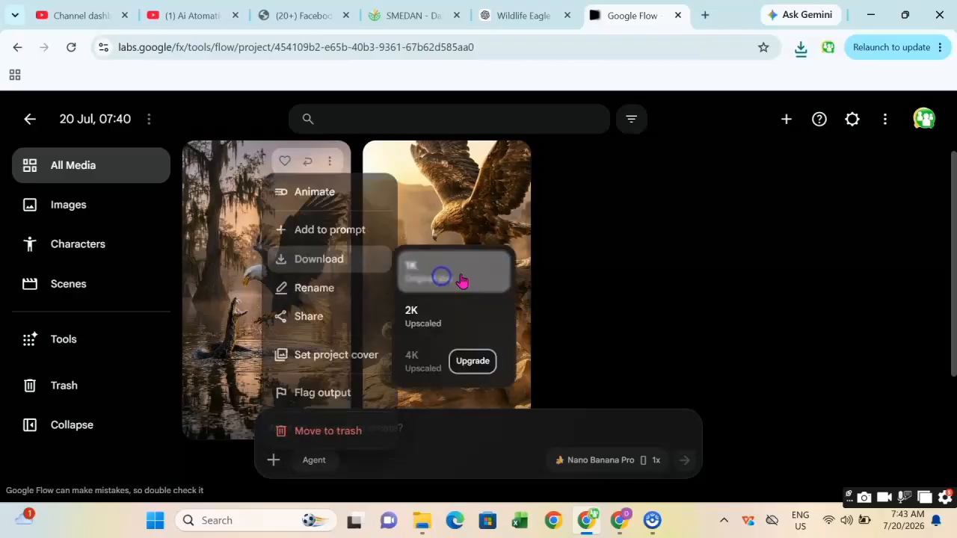
pyautogui.click(419, 333)
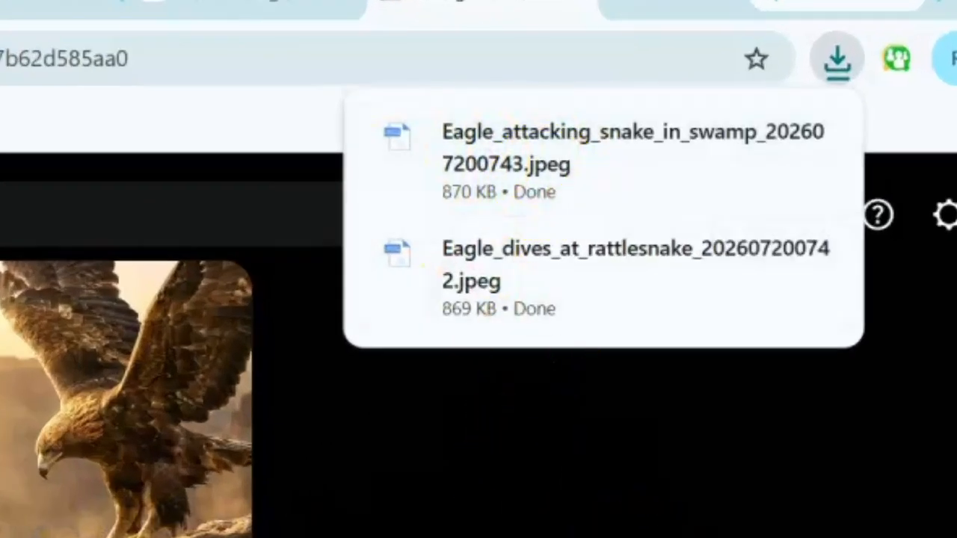
# Copy the Scene 3 Harpy Eagle vs Green Anaconda image prompt from the ChatGPT reply.
pyautogui.moveTo(619, 520)
pyautogui.click(620, 458)
pyautogui.scroll(-2, 441, 336)
pyautogui.click(424, 331)
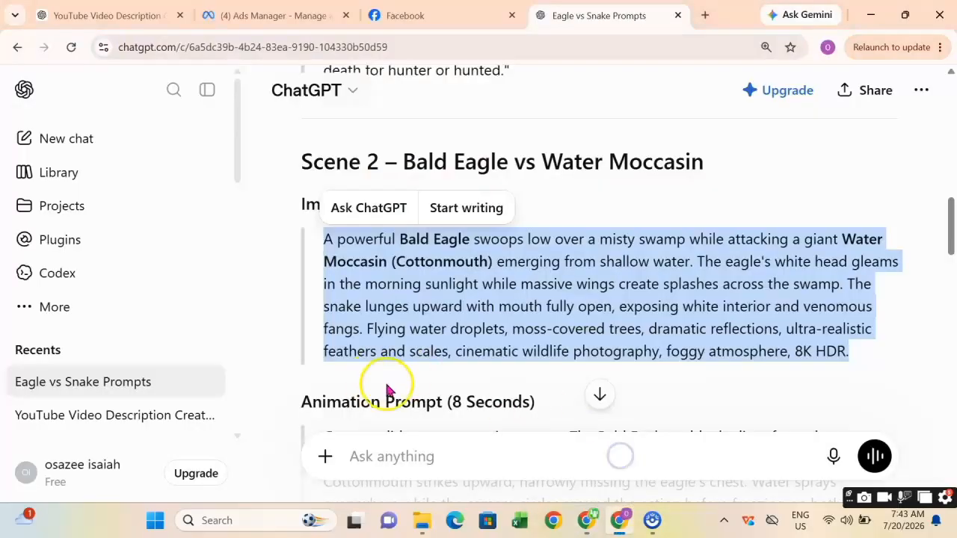
pyautogui.scroll(-6, 481, 275)
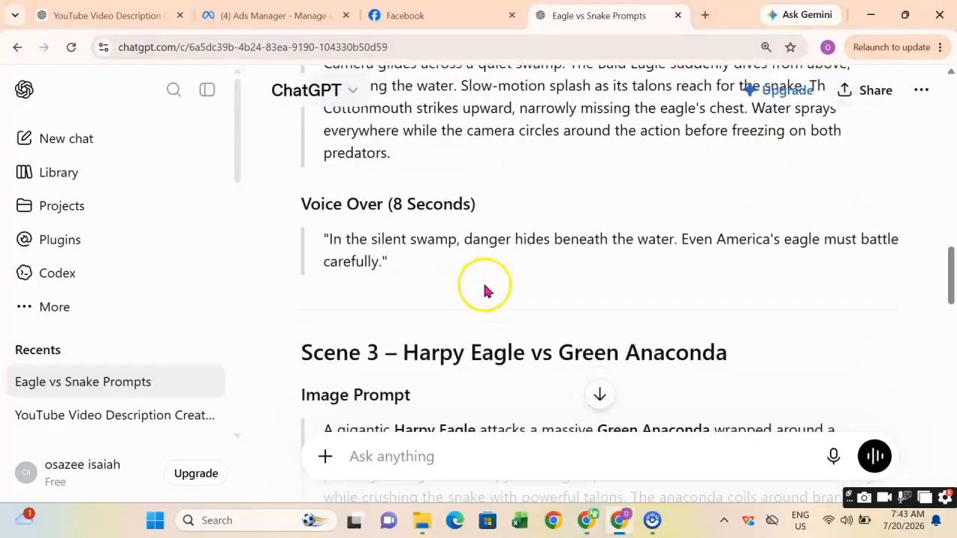
pyautogui.moveTo(440, 349); pyautogui.dragTo(323, 215)
pyautogui.rightClick(343, 218)
pyautogui.click(392, 239)
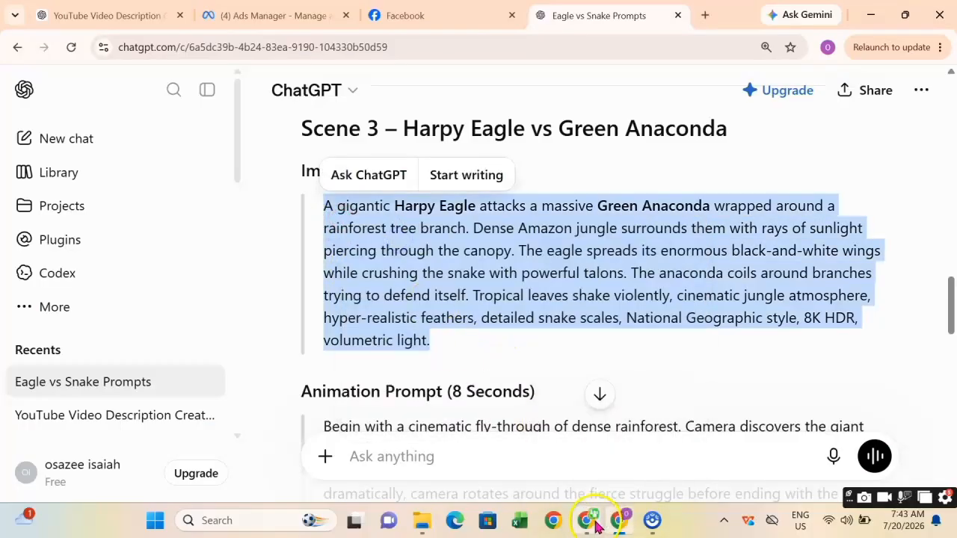
# Paste the Scene 3 Harpy Eagle vs Green Anaconda prompt into Flow's prompt box and generate the image.
pyautogui.click(587, 471)
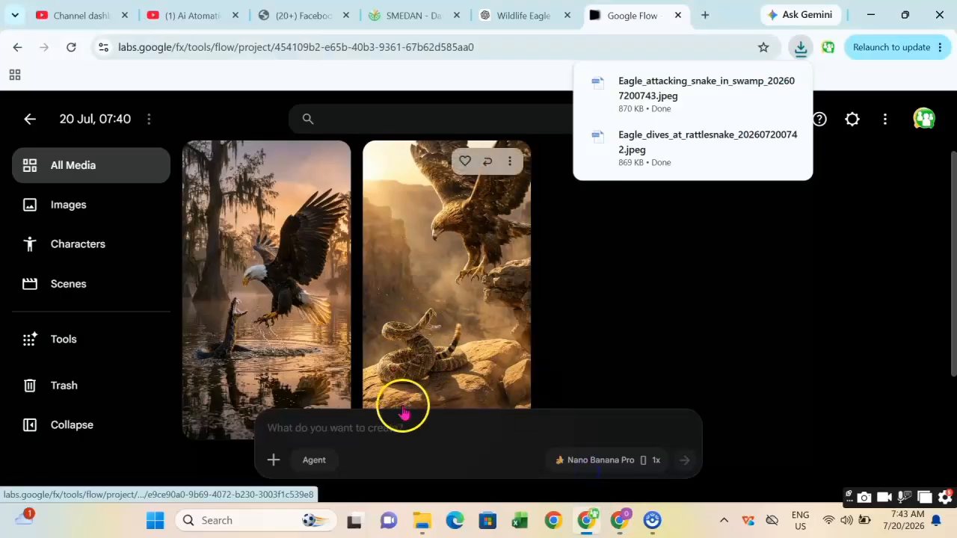
pyautogui.click(326, 428)
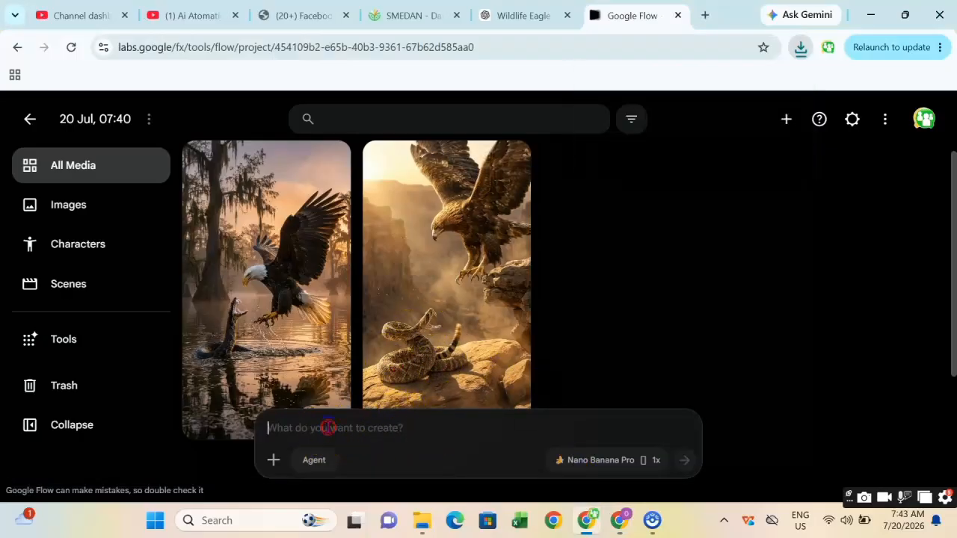
pyautogui.rightClick(326, 429)
pyautogui.click(417, 261)
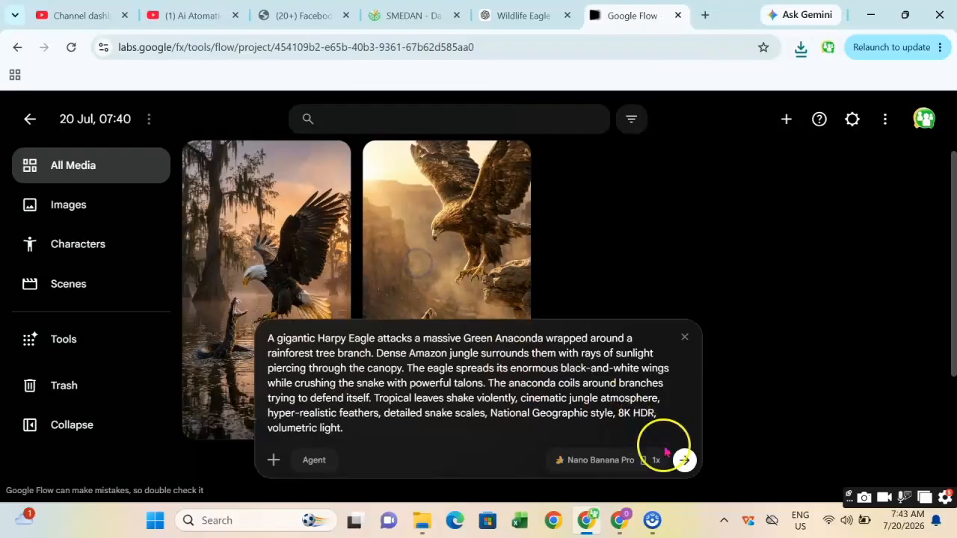
pyautogui.click(684, 461)
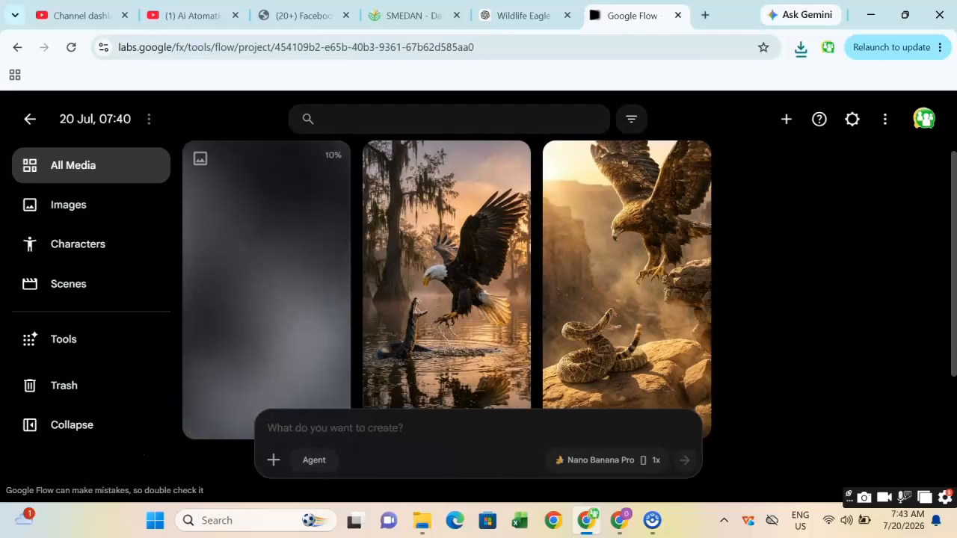
# Download the new Harpy Eagle and anaconda image.
pyautogui.scroll(-2, 273, 267)
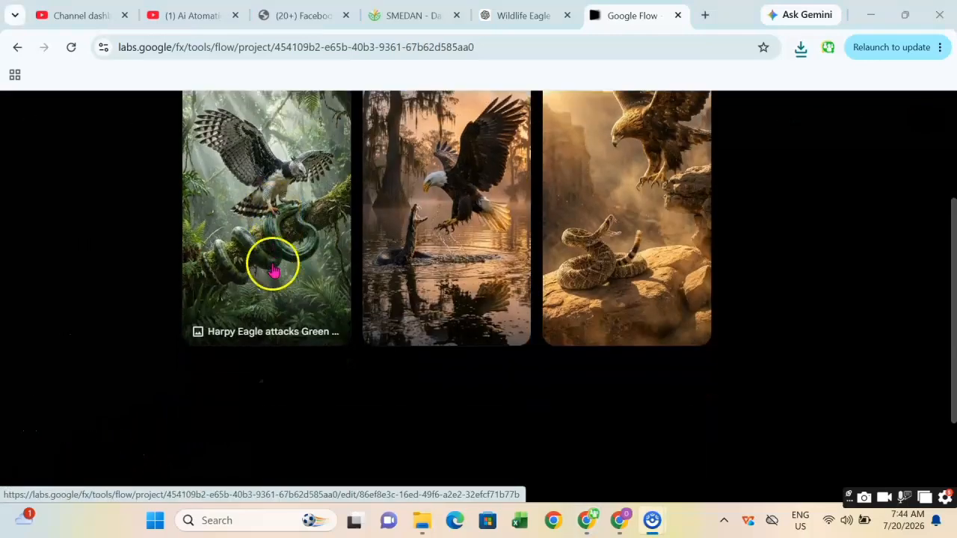
pyautogui.scroll(2, 271, 267)
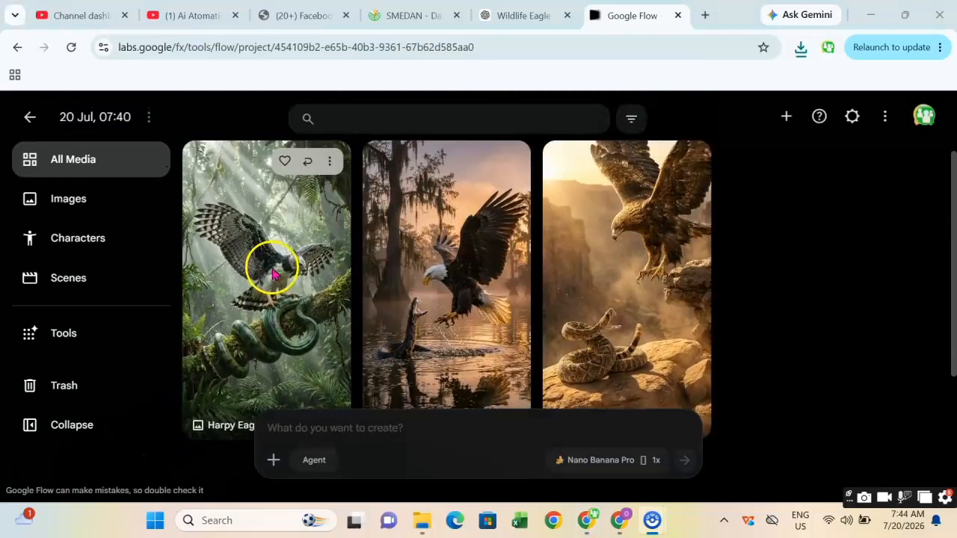
pyautogui.click(330, 164)
pyautogui.click(326, 269)
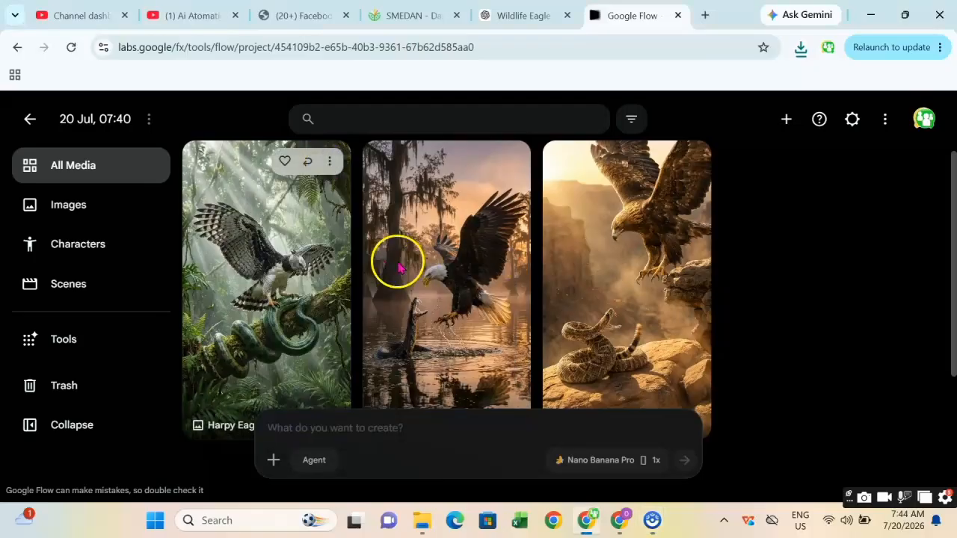
pyautogui.click(426, 279)
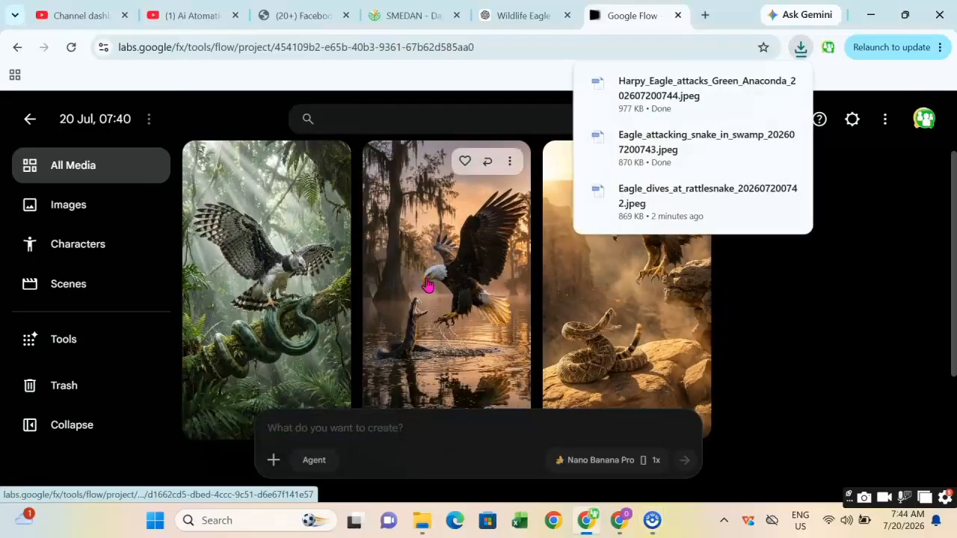
# Copy the Scene 4 African Crowned Eagle vs Black Mamba image prompt from the ChatGPT reply.
pyautogui.click(619, 519)
pyautogui.scroll(-1, 451, 337)
pyautogui.scroll(-5, 451, 337)
pyautogui.scroll(-2, 411, 334)
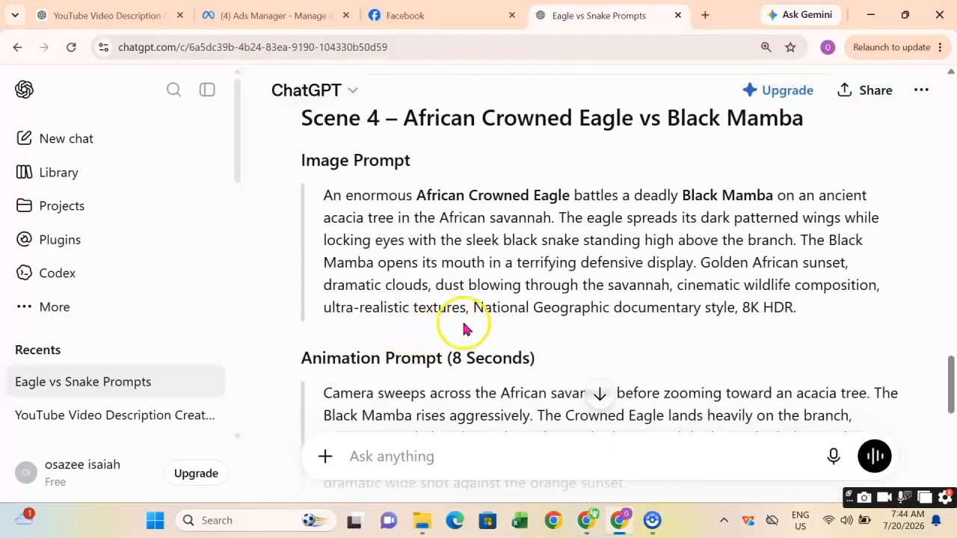
pyautogui.moveTo(823, 314); pyautogui.dragTo(323, 196)
pyautogui.rightClick(363, 217)
pyautogui.click(443, 236)
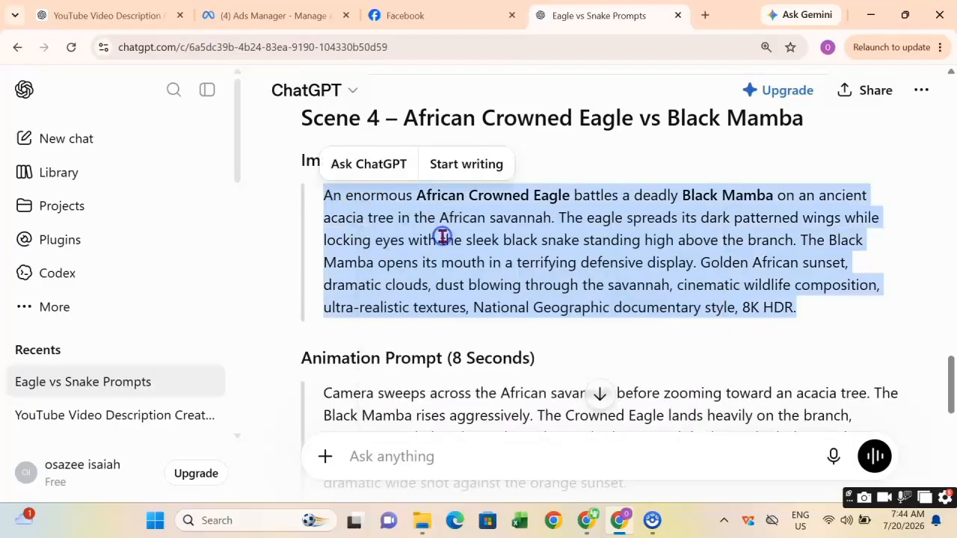
# Paste the Scene 4 prompt into Flow's prompt box and try to generate the image.
pyautogui.moveTo(588, 521)
pyautogui.click(575, 448)
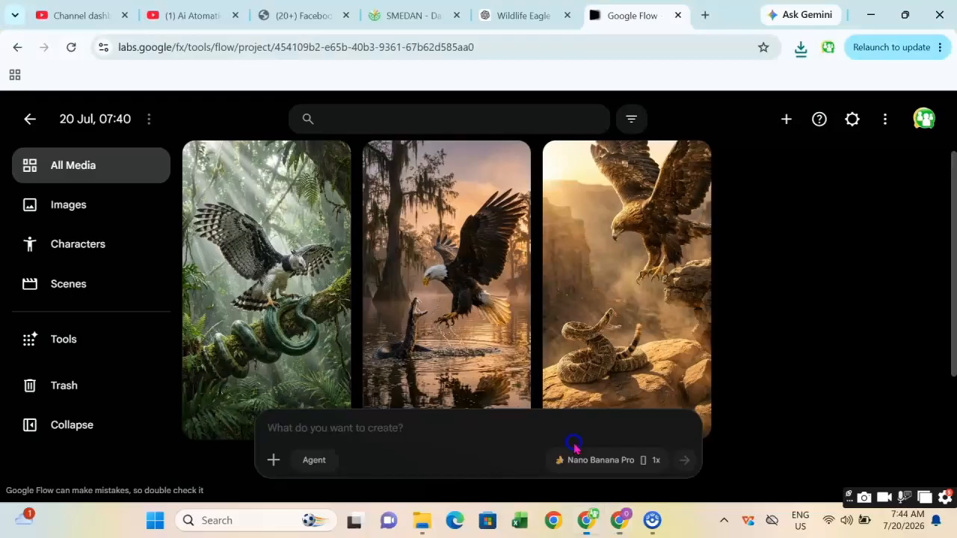
pyautogui.rightClick(301, 427)
pyautogui.click(361, 257)
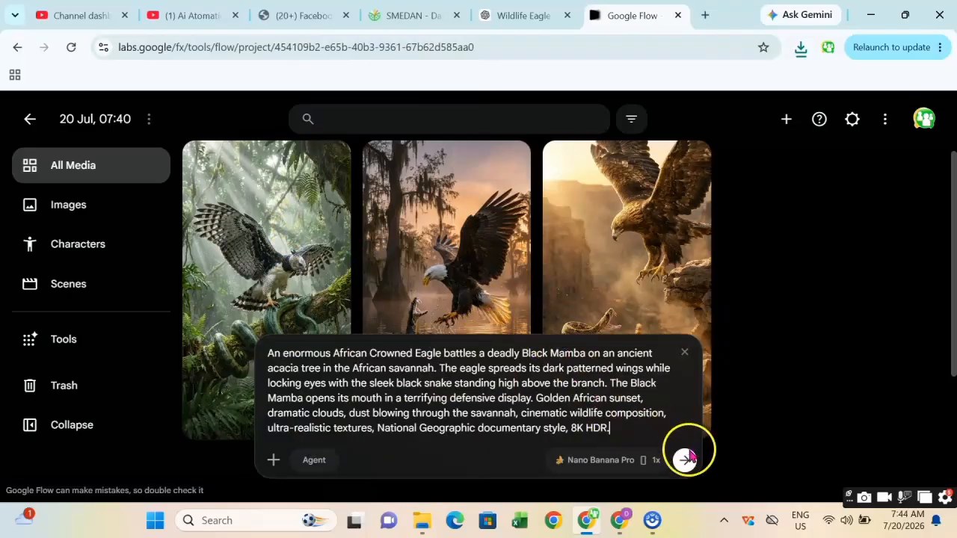
pyautogui.click(685, 462)
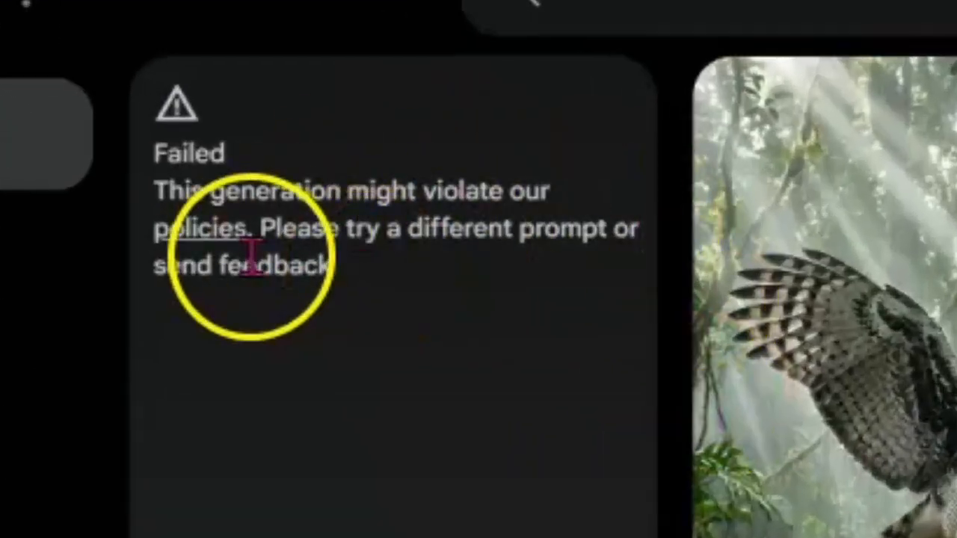
# Ask ChatGPT: "can you recreate scene 4 for me, google flow said it violate their community guide line so give me an acceptable prompt for the scene 4.".
pyautogui.click(168, 223)
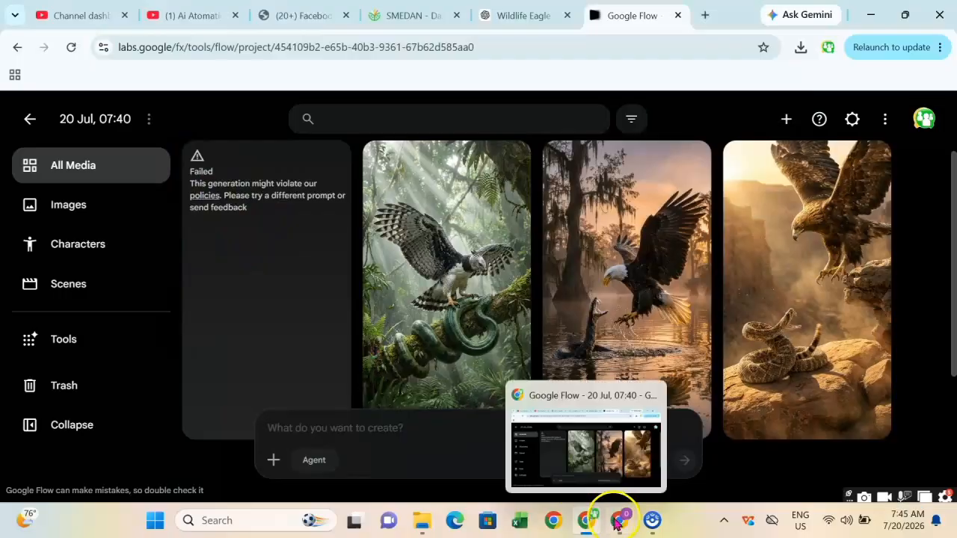
pyautogui.click(622, 521)
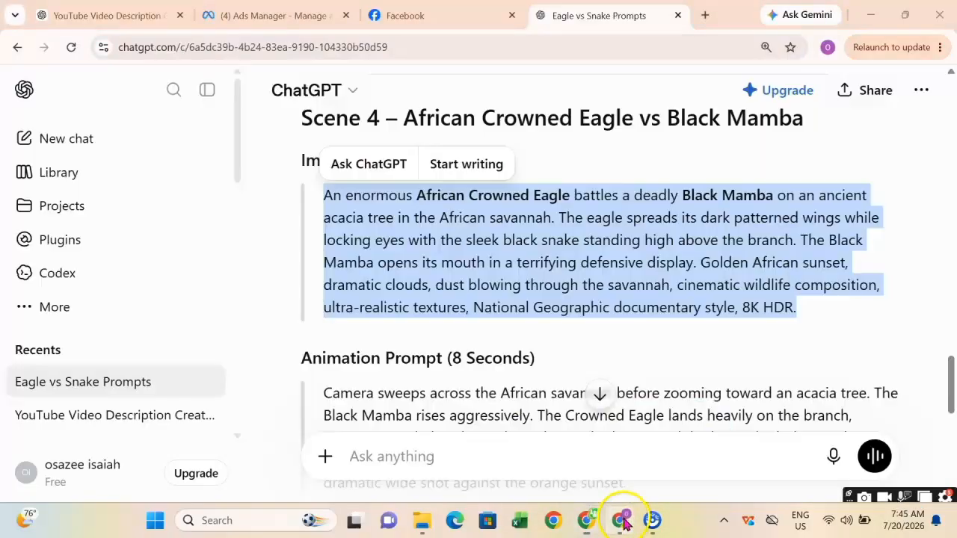
pyautogui.click(442, 242)
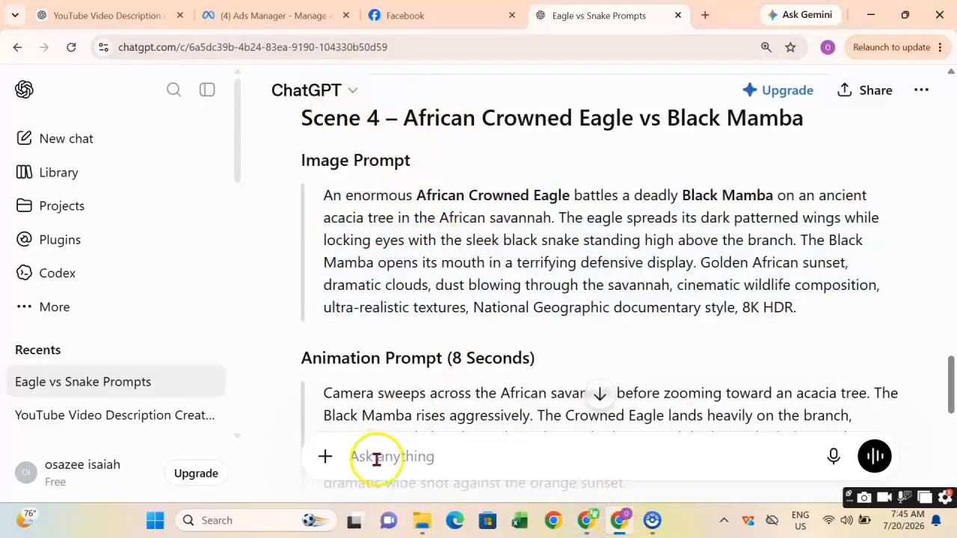
pyautogui.write('can you recreate scene 4 for me, google flow said it violate their community guide line so give me an acceptable prompt for the scene 4.')
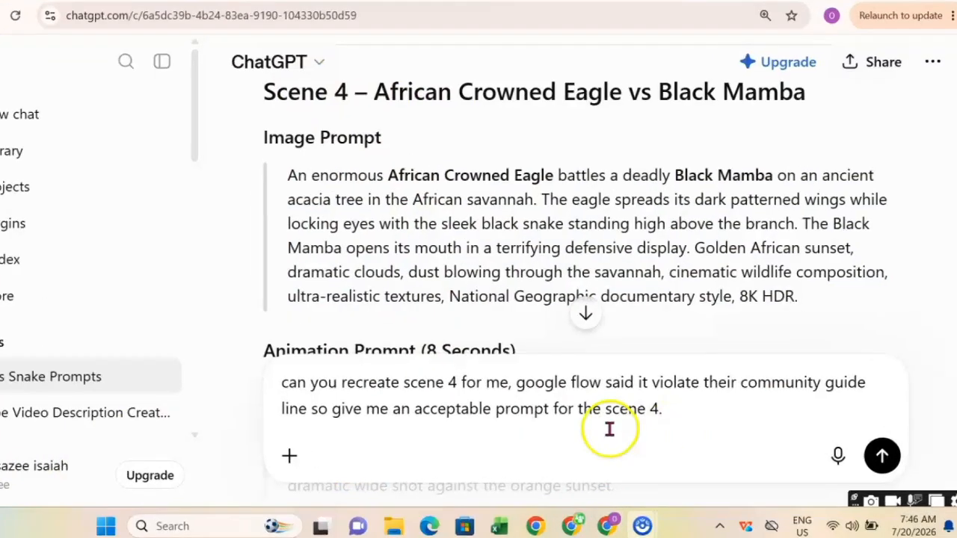
pyautogui.moveTo(38, 354); pyautogui.dragTo(673, 404)
pyautogui.click(651, 405)
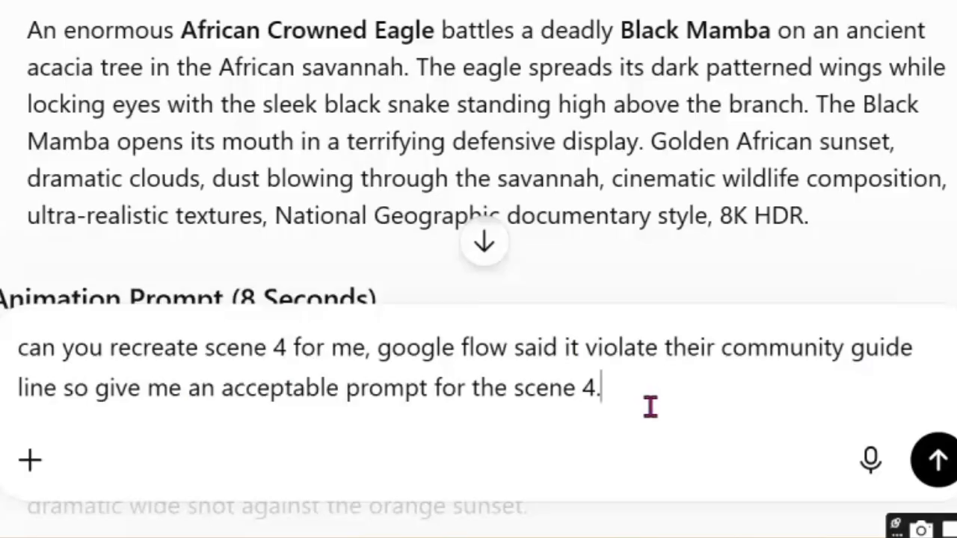
pyautogui.click(939, 461)
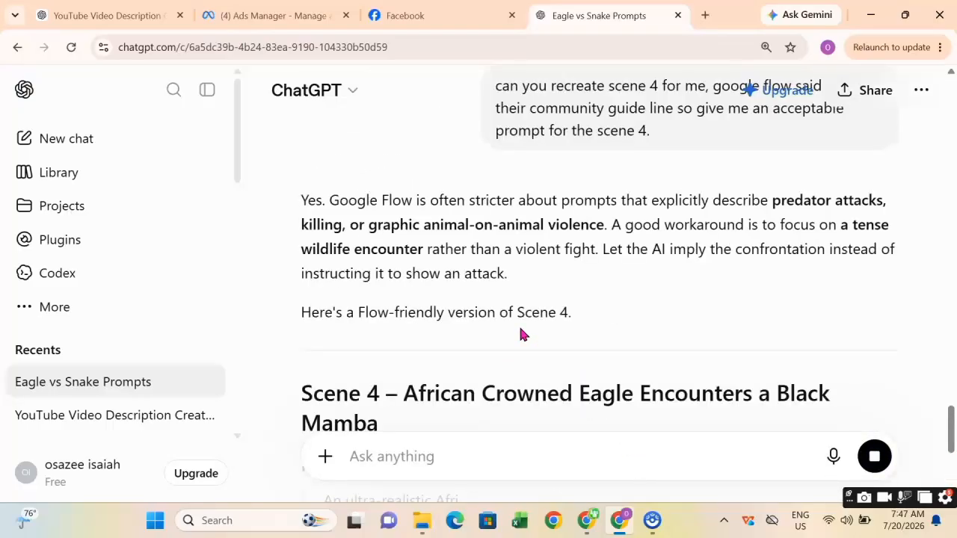
# Read through ChatGPT's revised Scene 4 prompts, dismissing the upgrade banner.
pyautogui.scroll(-1, 536, 281)
pyautogui.scroll(-5, 537, 282)
pyautogui.scroll(-3, 460, 307)
pyautogui.scroll(3, 459, 311)
pyautogui.scroll(-4, 461, 310)
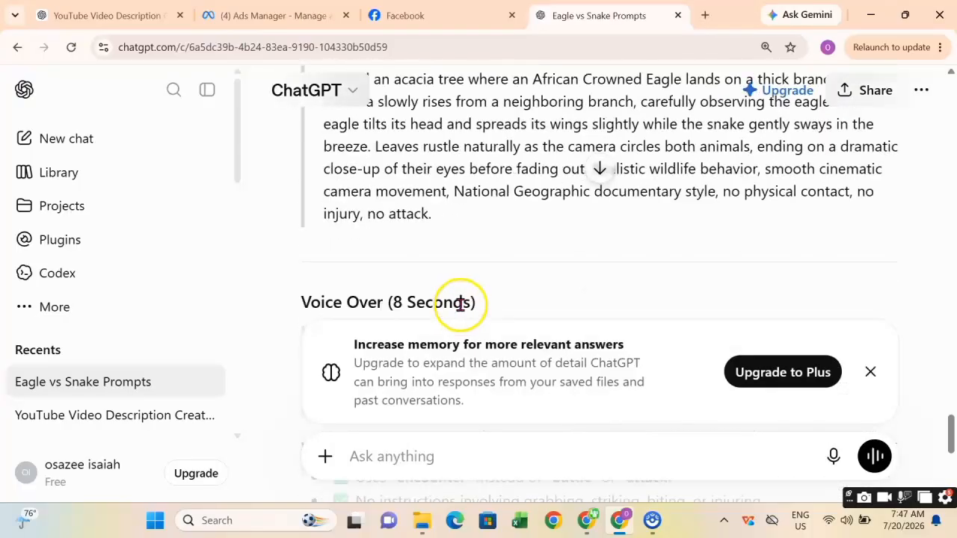
pyautogui.click(872, 373)
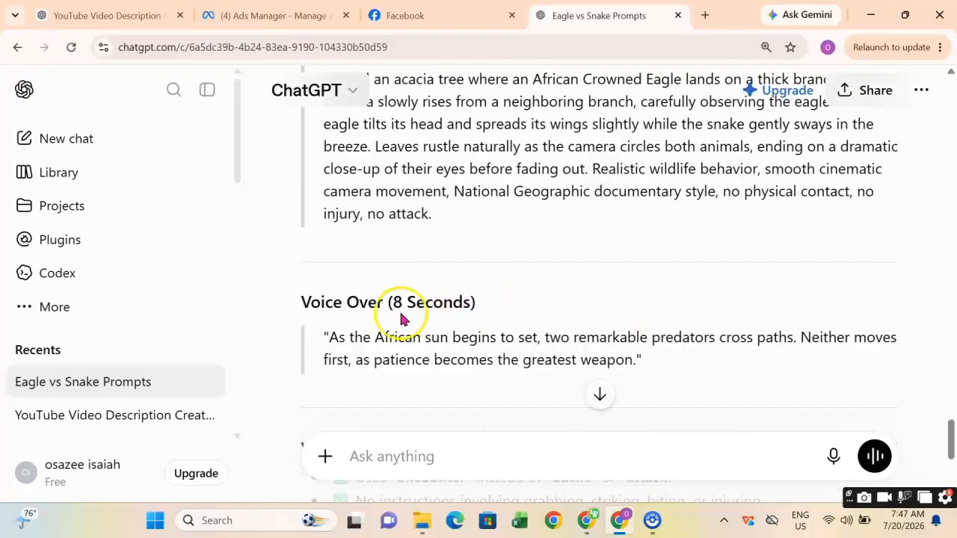
pyautogui.scroll(-3, 516, 295)
pyautogui.scroll(4, 516, 294)
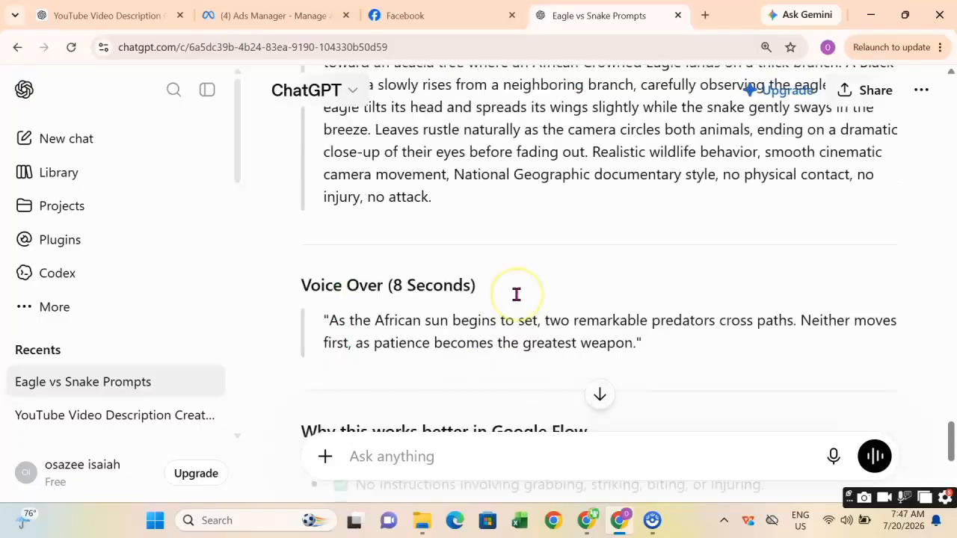
pyautogui.scroll(5, 516, 294)
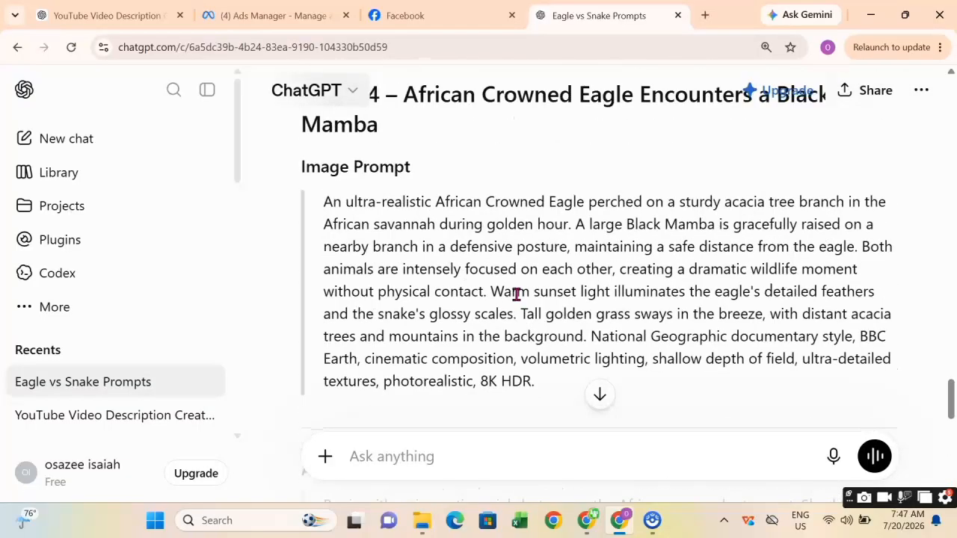
pyautogui.scroll(1, 516, 294)
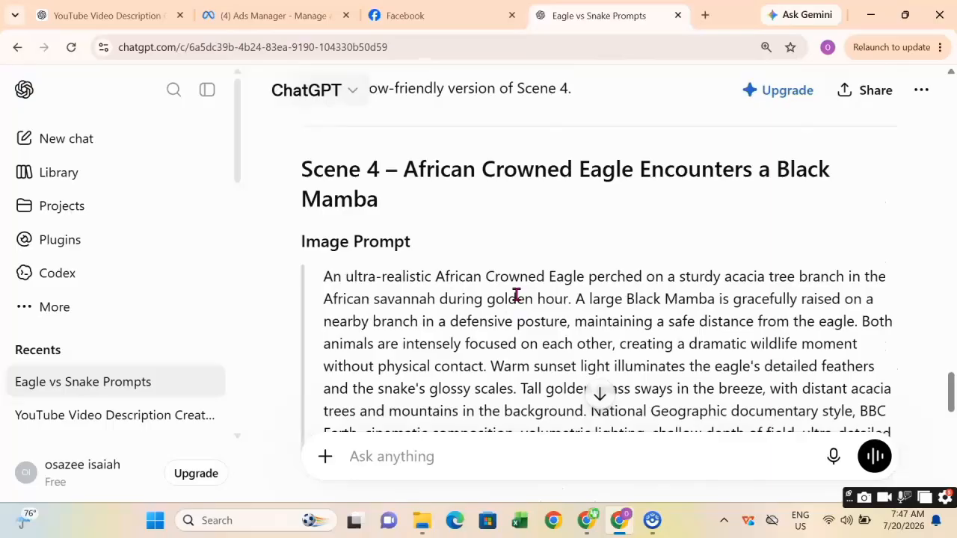
pyautogui.scroll(2, 516, 296)
pyautogui.scroll(-3, 515, 299)
pyautogui.click(472, 294)
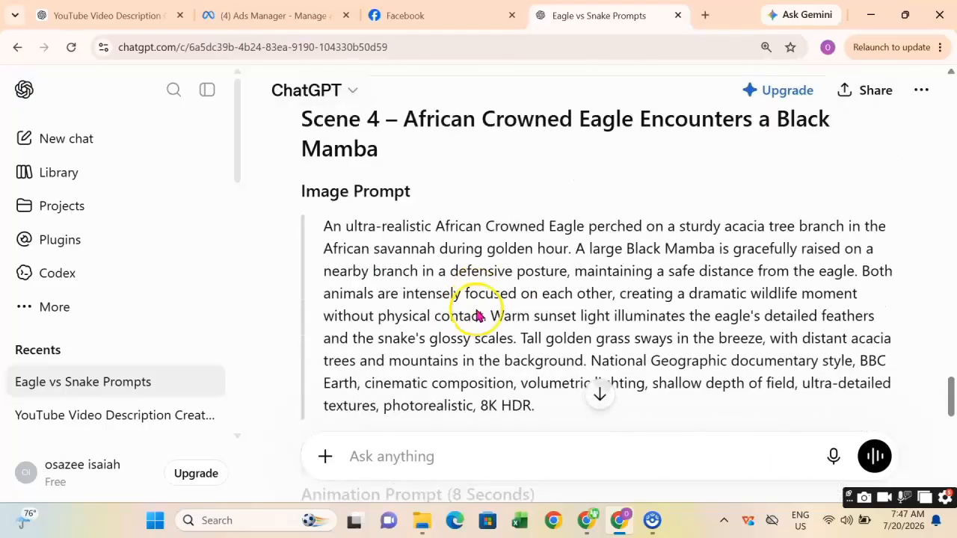
# Copy the revised Scene 4 African Crowned Eagle Encounters a Black Mamba image prompt.
pyautogui.scroll(-1, 509, 344)
pyautogui.moveTo(541, 389); pyautogui.dragTo(323, 210)
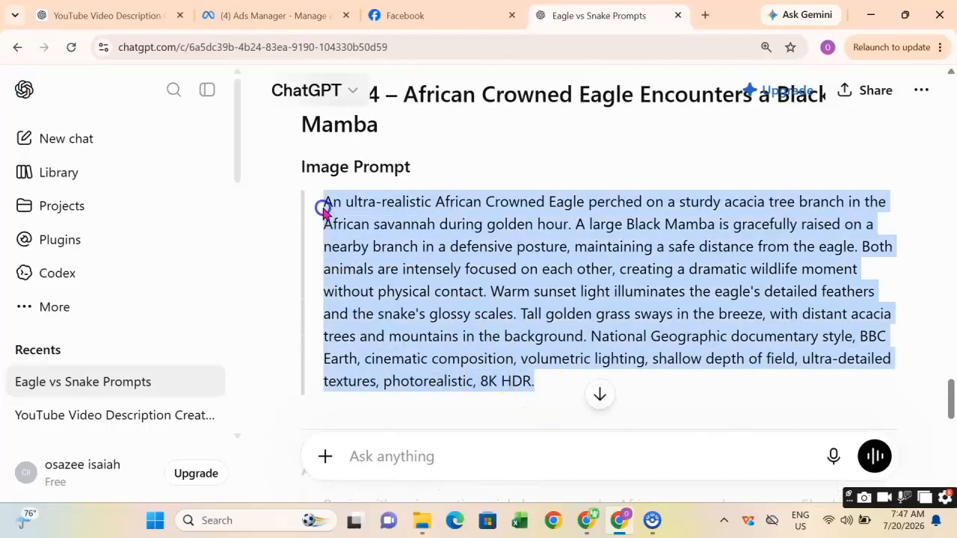
pyautogui.rightClick(367, 213)
pyautogui.click(444, 237)
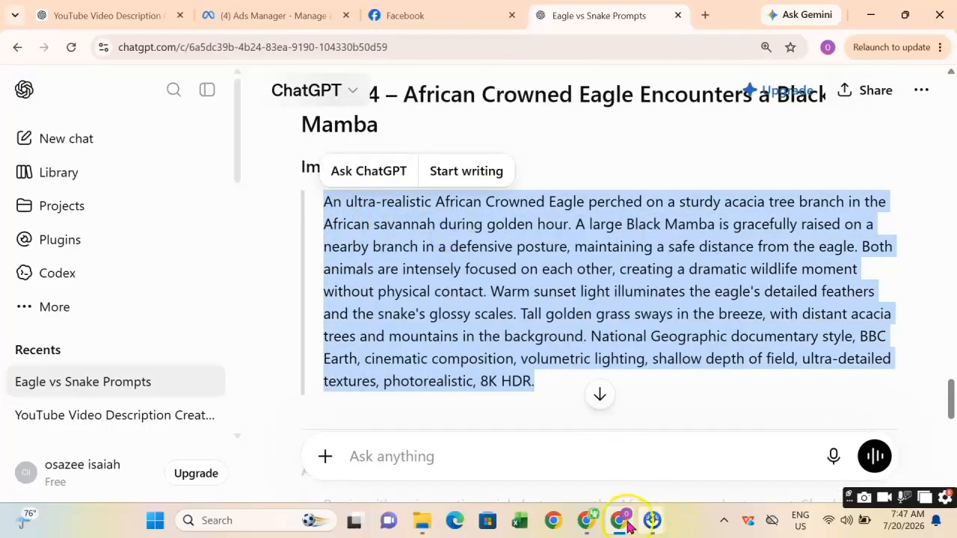
# Paste the revised Scene 4 prompt into Flow's prompt box and generate the image.
pyautogui.click(585, 523)
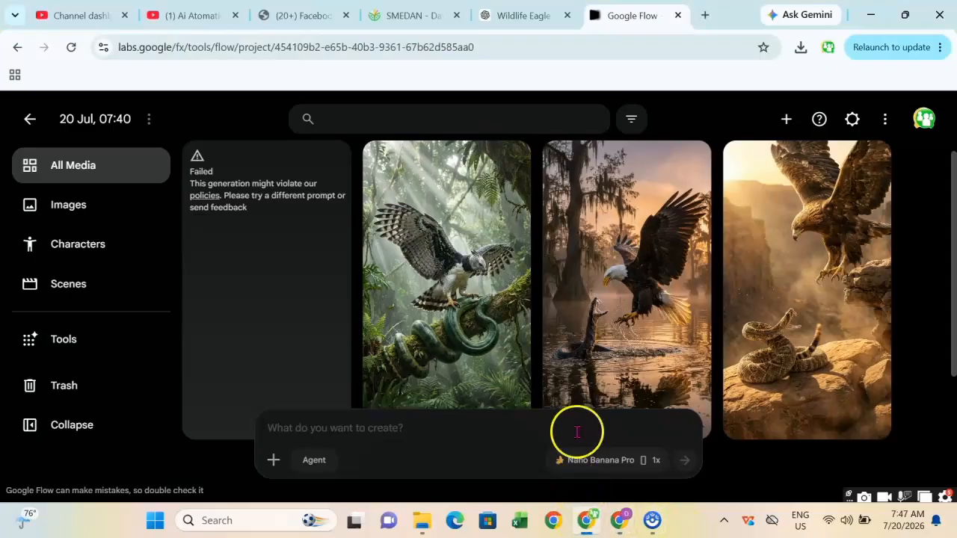
pyautogui.rightClick(322, 430)
pyautogui.click(371, 262)
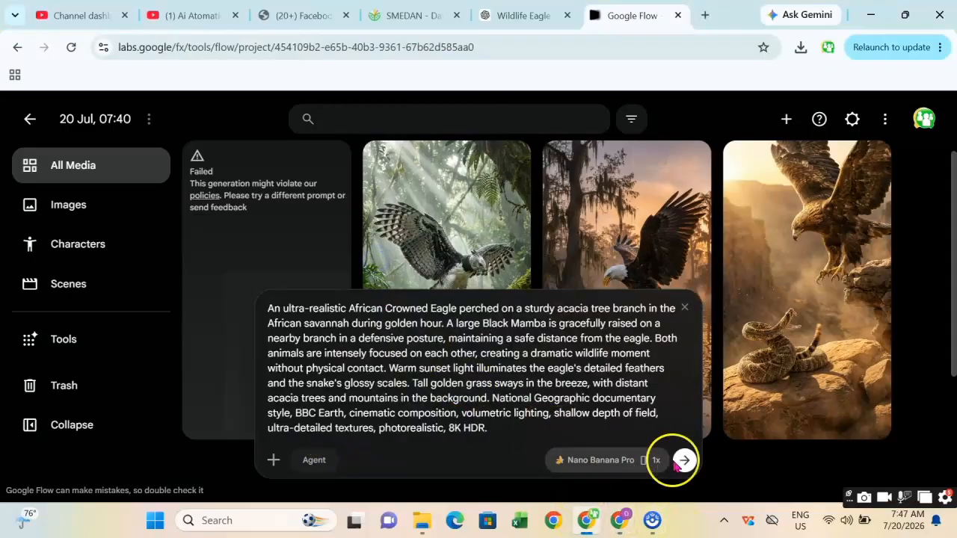
pyautogui.click(686, 462)
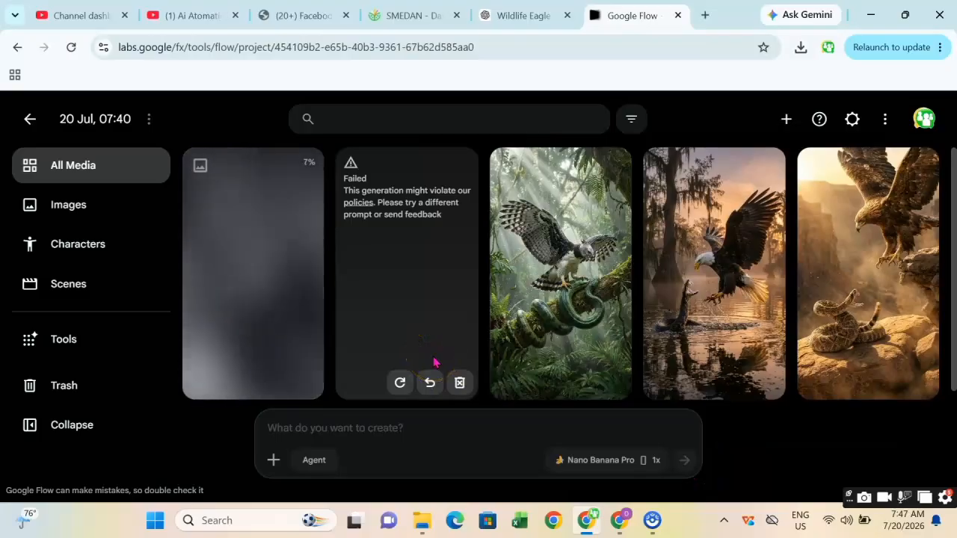
# Download the new eagle and snake on branch image.
pyautogui.click(291, 258)
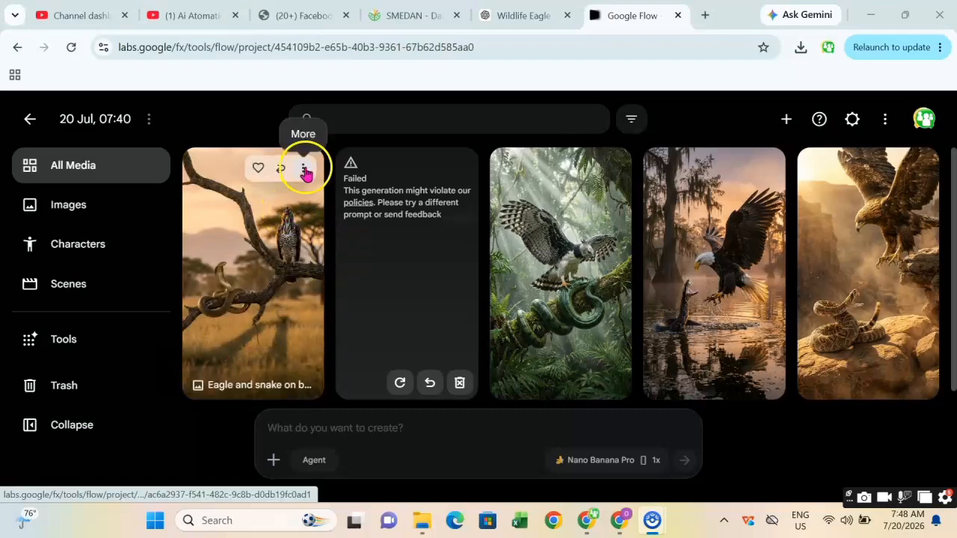
pyautogui.click(304, 178)
pyautogui.moveTo(314, 265)
pyautogui.click(402, 276)
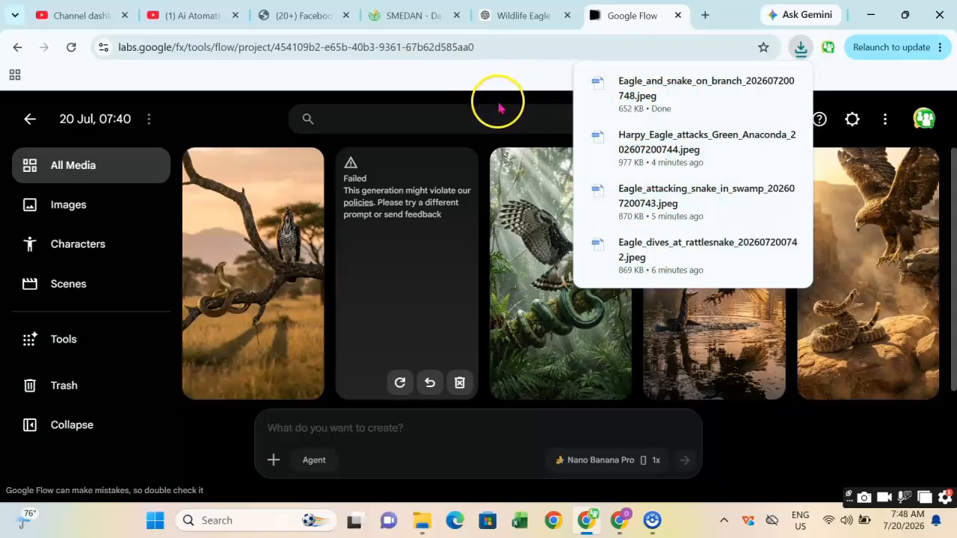
pyautogui.click(499, 106)
# Switch Flow's generation settings from Image to Video using Ingredients mode.
pyautogui.scroll(-2, 550, 368)
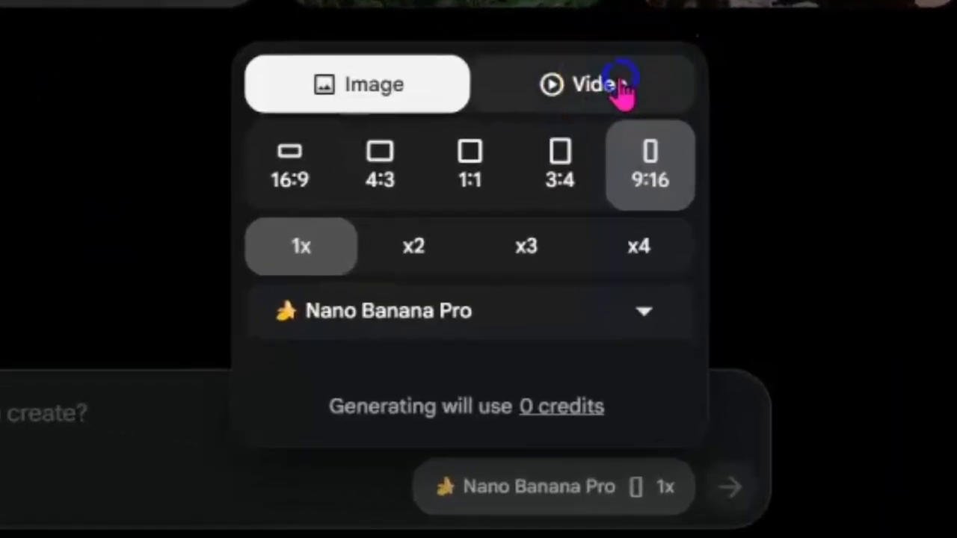
pyautogui.click(623, 85)
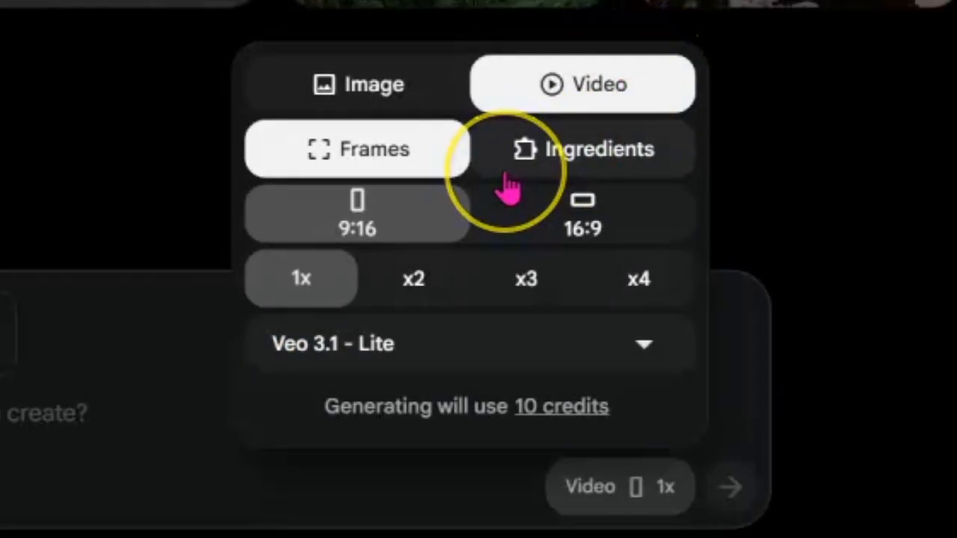
pyautogui.click(559, 166)
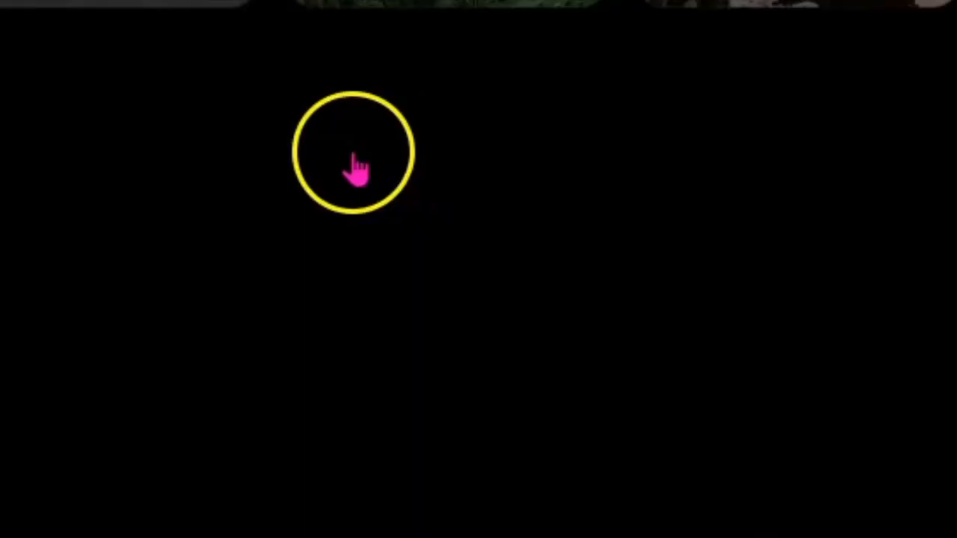
# Review the video generation settings for aspect ratio, output count and model, then close the panel.
pyautogui.click(348, 150)
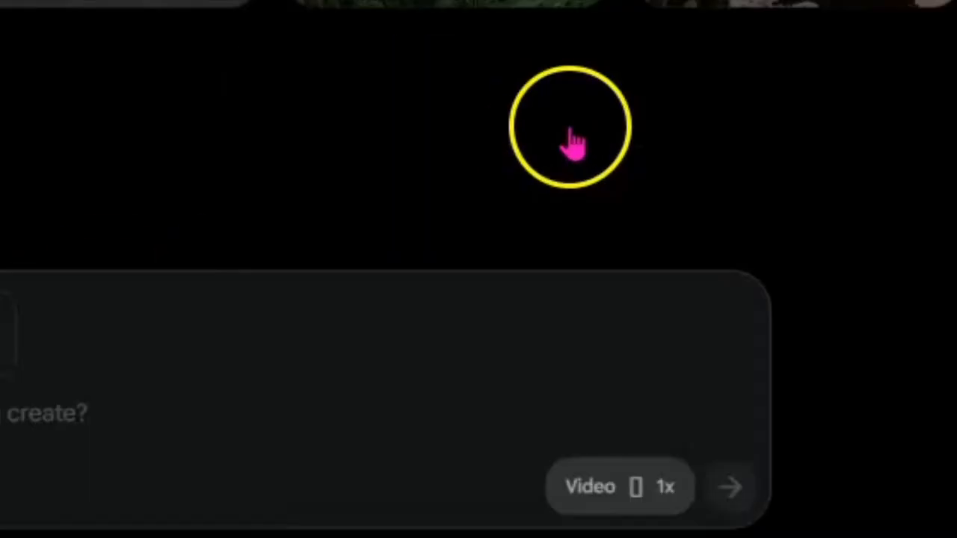
pyautogui.click(559, 166)
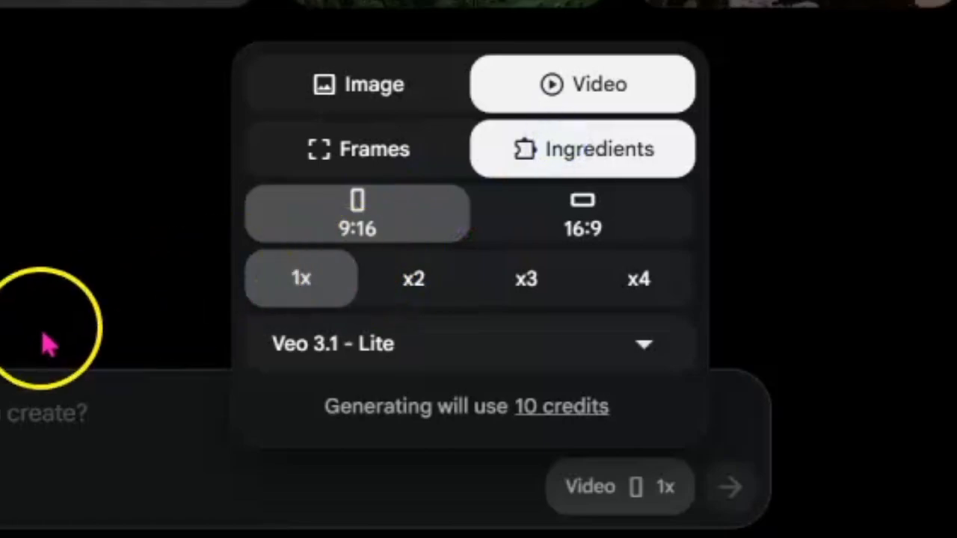
pyautogui.click(482, 374)
pyautogui.click(508, 121)
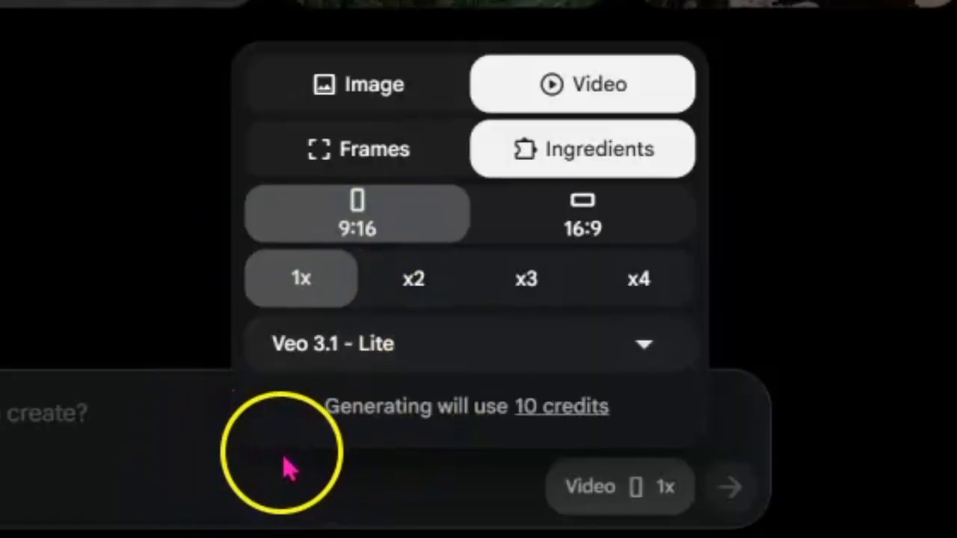
pyautogui.click(138, 406)
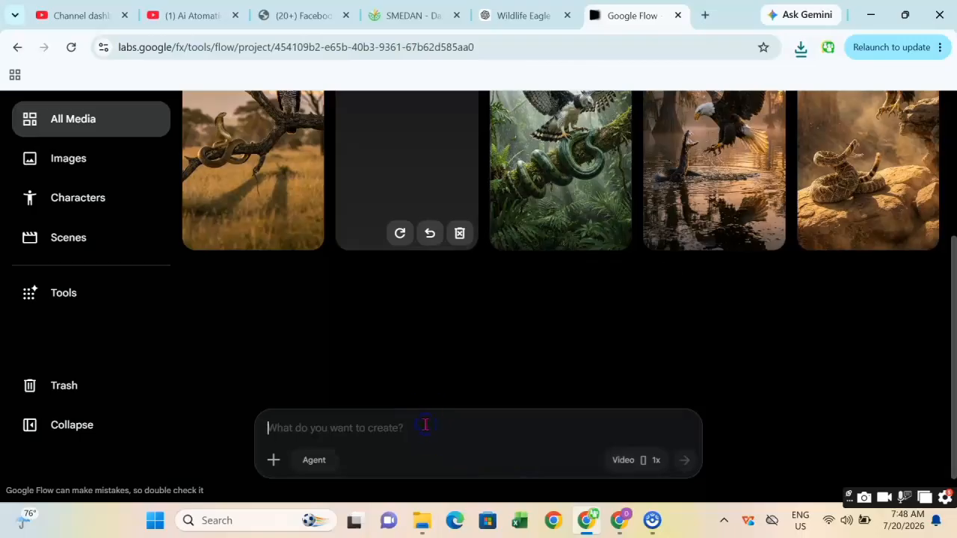
# Copy the Scene 1 Golden Eagle vs Rattlesnake animation prompt from the ChatGPT conversation.
pyautogui.click(619, 521)
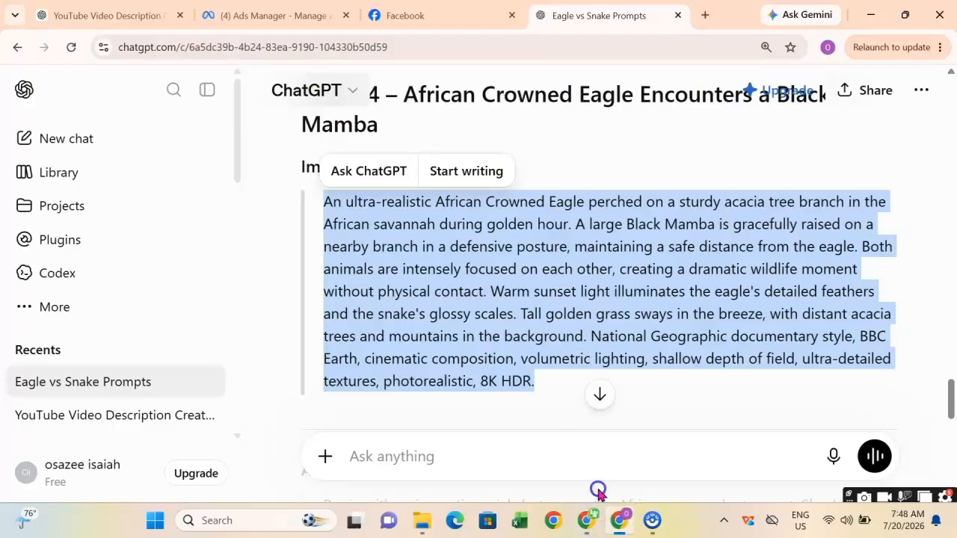
pyautogui.scroll(20, 543, 233)
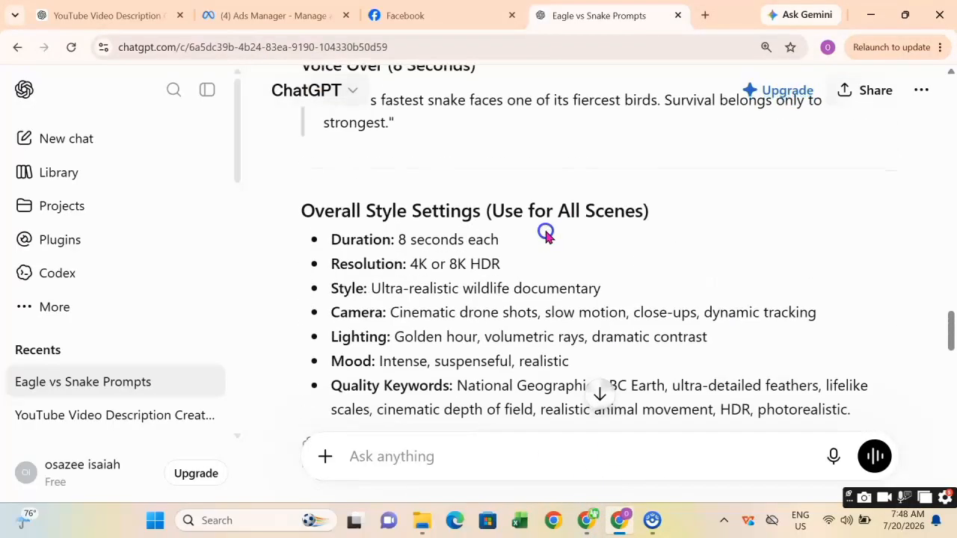
pyautogui.scroll(20, 542, 233)
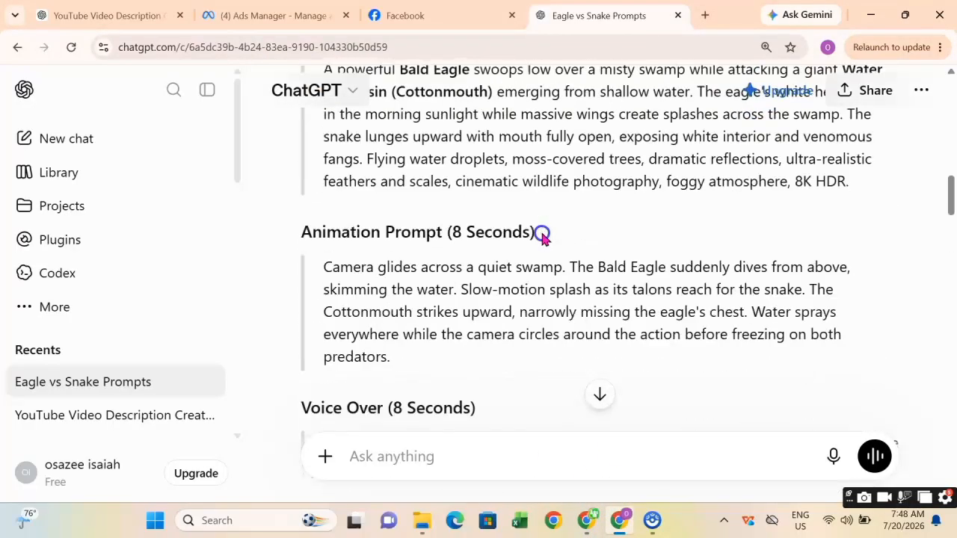
pyautogui.scroll(6, 542, 238)
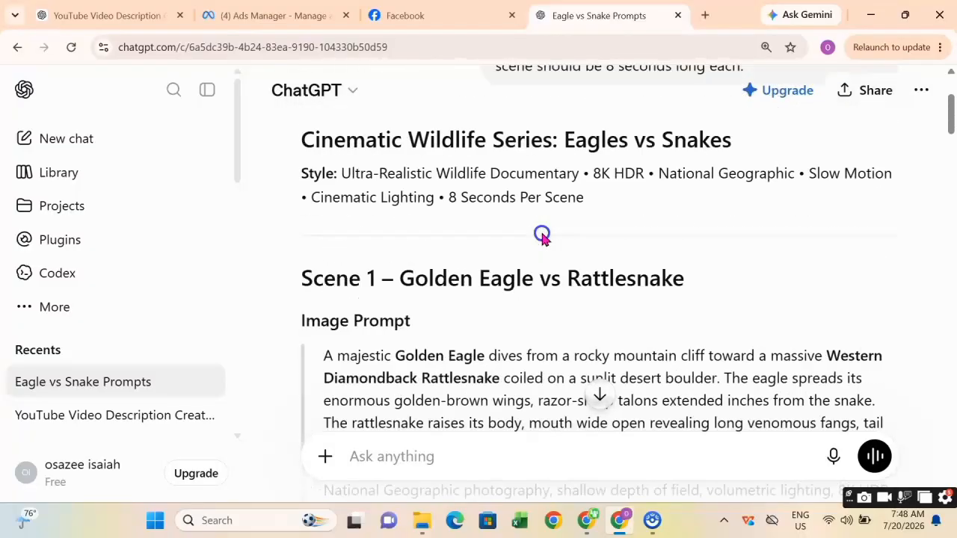
pyautogui.scroll(-2, 539, 234)
pyautogui.scroll(-3, 540, 234)
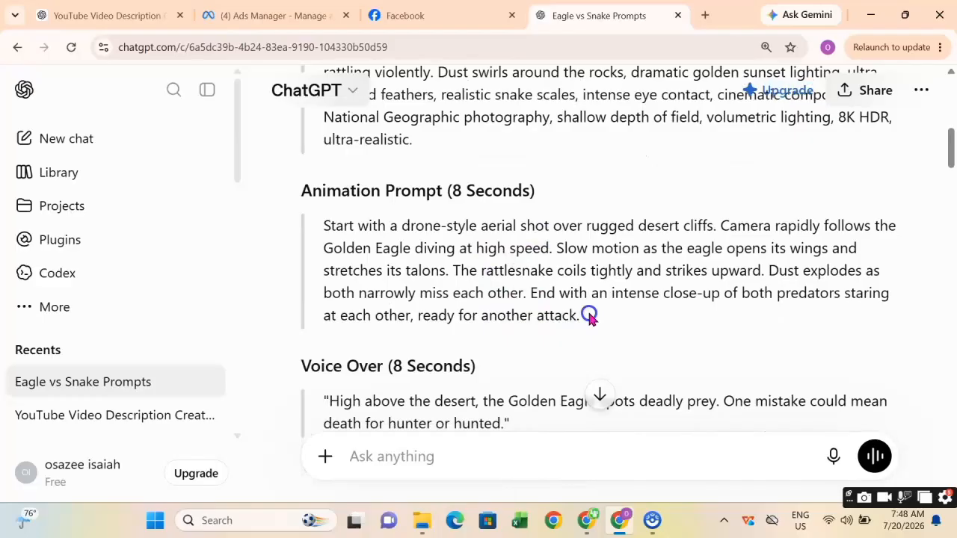
pyautogui.moveTo(487, 315); pyautogui.dragTo(327, 227)
pyautogui.hotkey('ctrl', 'c')
pyautogui.rightClick(348, 247)
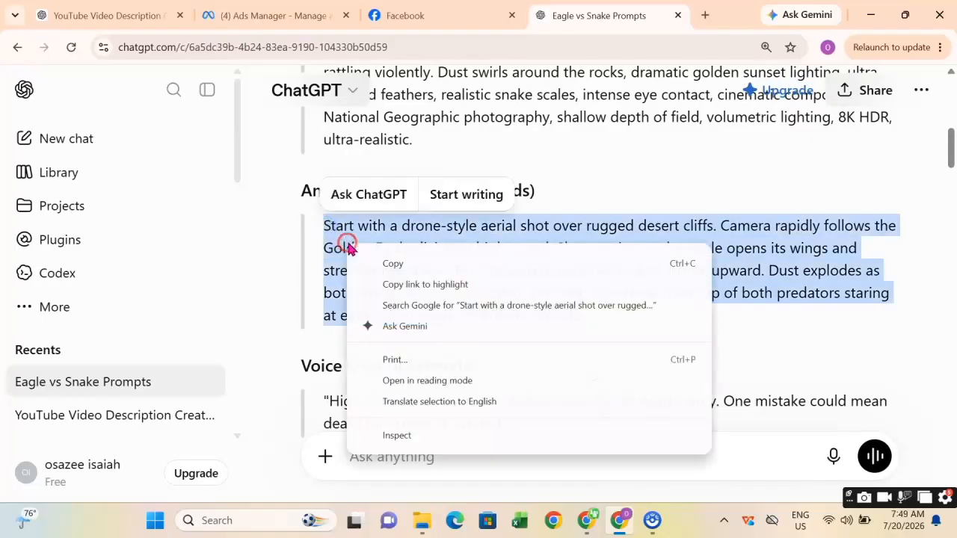
pyautogui.click(430, 263)
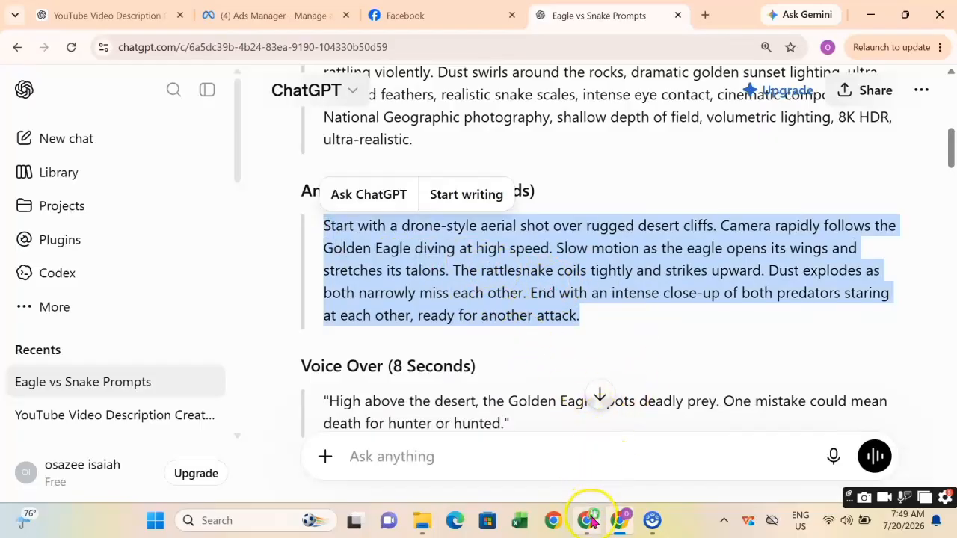
# Paste the Scene 1 animation prompt into Flow's prompt box.
pyautogui.moveTo(590, 521)
pyautogui.click(584, 458)
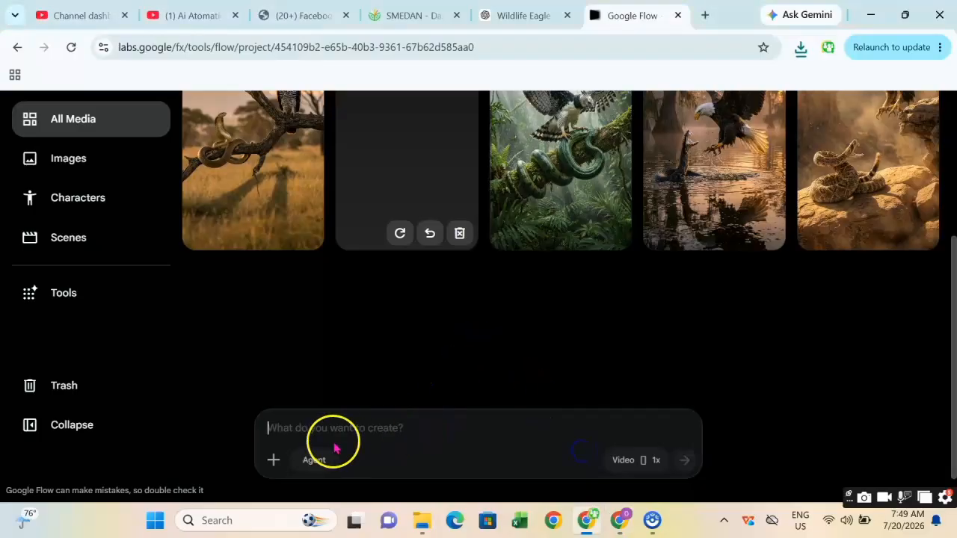
pyautogui.rightClick(293, 432)
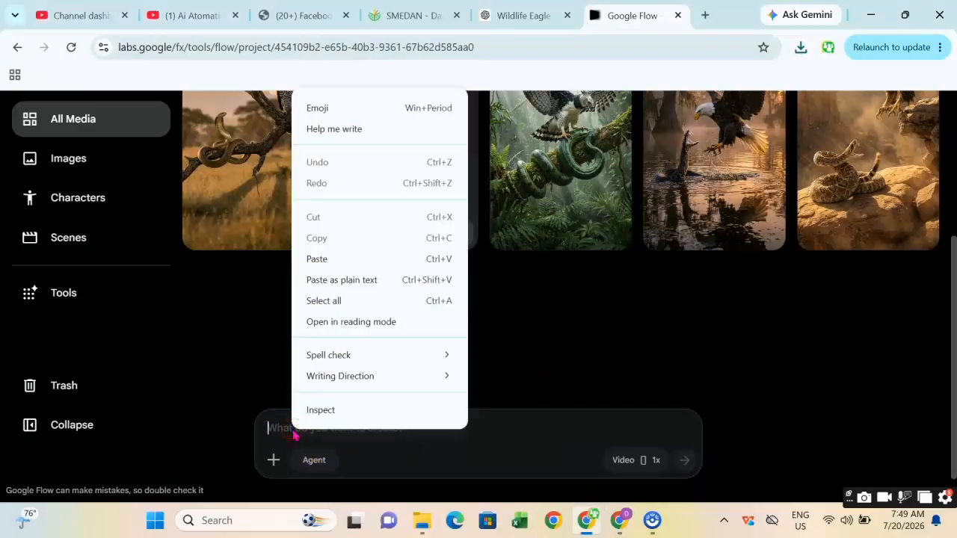
pyautogui.click(339, 258)
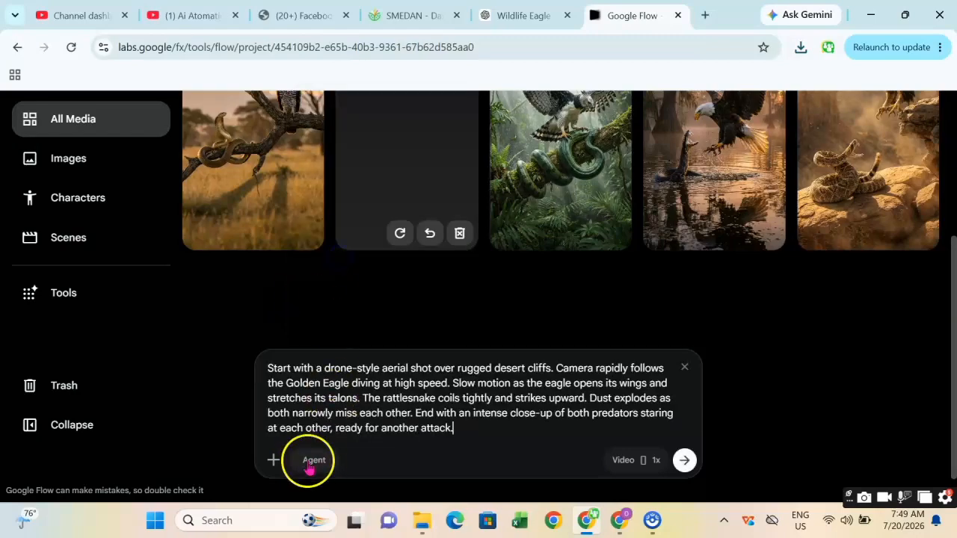
# Attach the Eagle dives at rattlesnake image as an ingredient and generate the video.
pyautogui.click(273, 460)
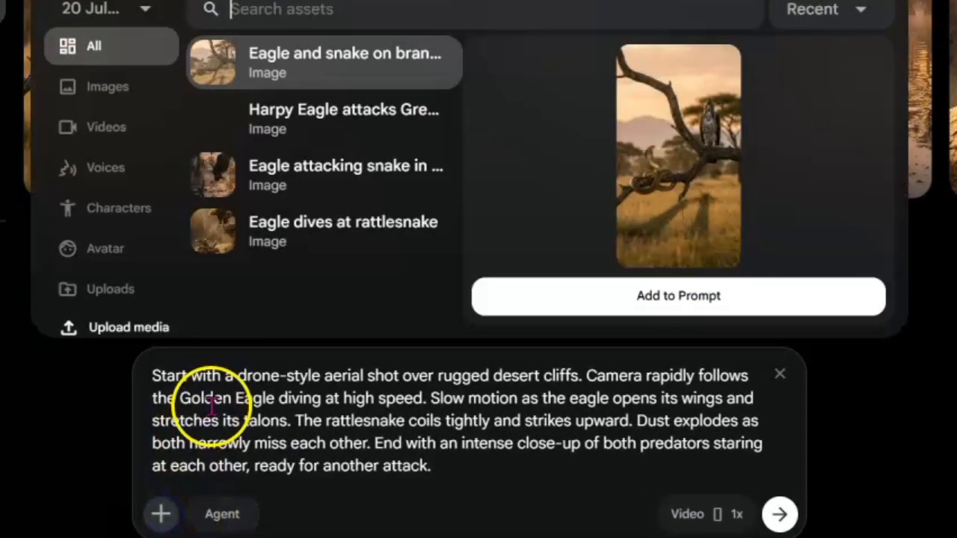
pyautogui.click(319, 231)
pyautogui.click(666, 307)
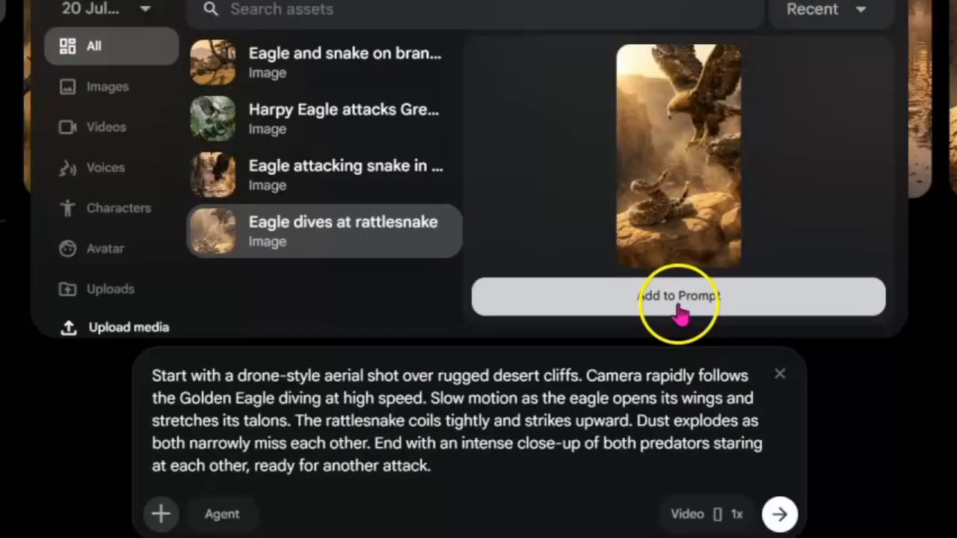
pyautogui.click(678, 303)
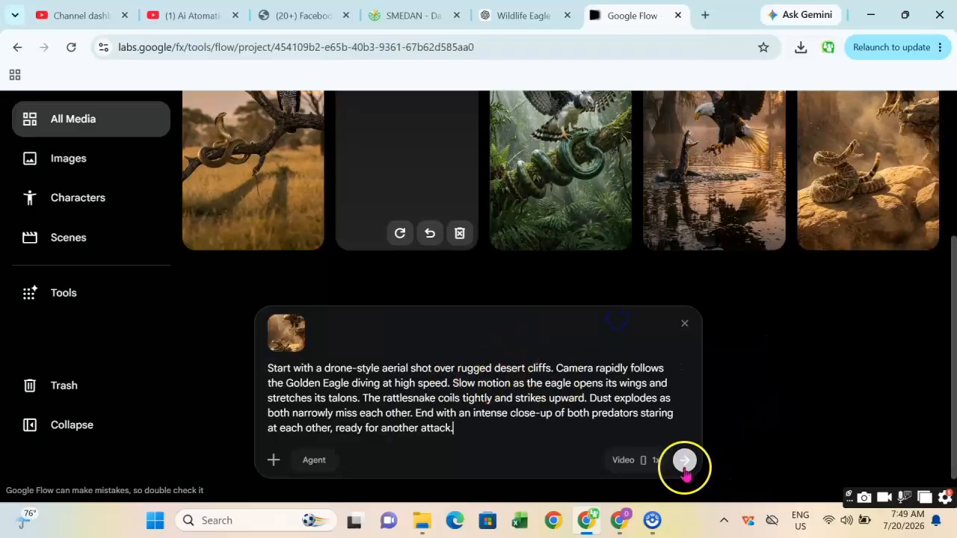
pyautogui.click(687, 468)
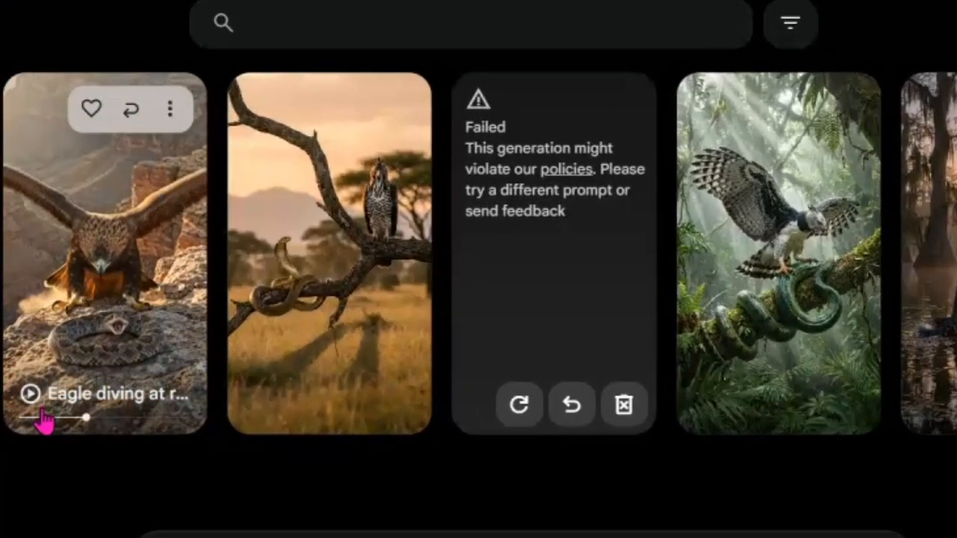
# Download the generated Golden Eagle rattlesnake video at 720p original size.
pyautogui.click(170, 109)
pyautogui.moveTo(199, 293)
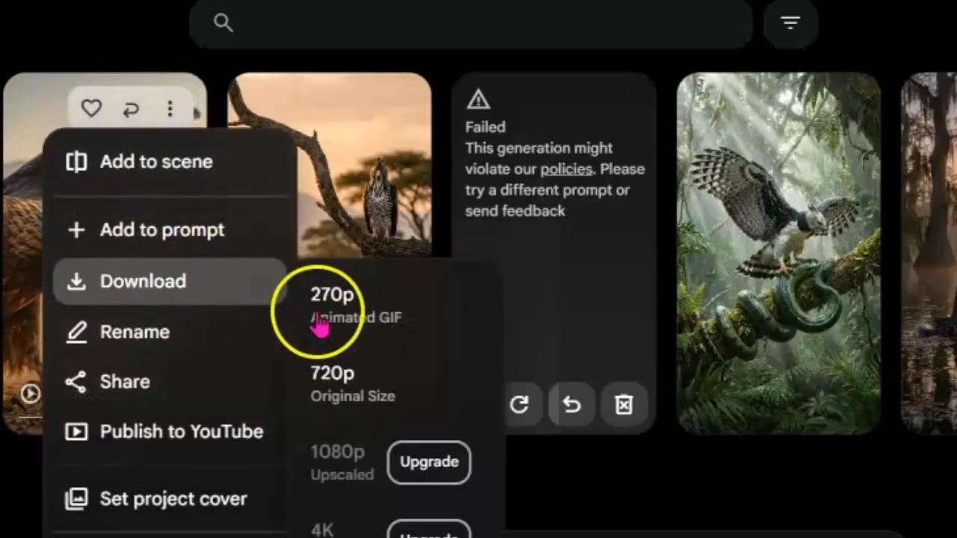
pyautogui.click(390, 411)
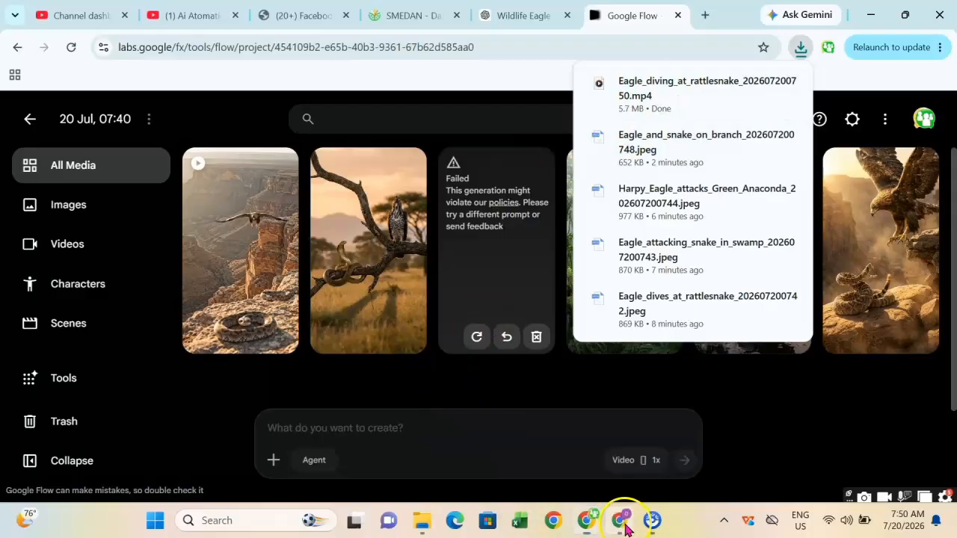
# Copy the Scene 2 Bald Eagle vs Water Moccasin animation prompt from ChatGPT.
pyautogui.click(620, 519)
pyautogui.scroll(-3, 464, 344)
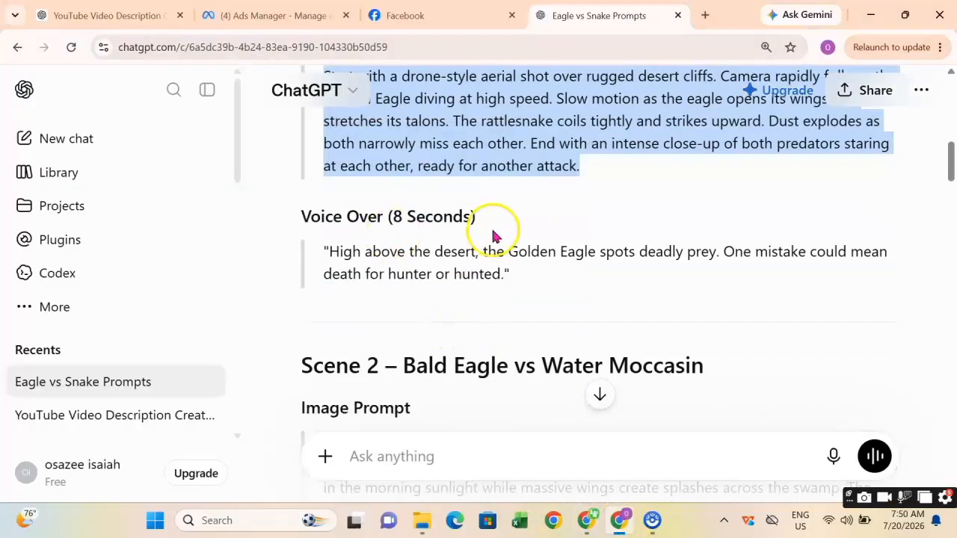
pyautogui.click(520, 278)
pyautogui.moveTo(344, 266); pyautogui.dragTo(304, 242)
pyautogui.scroll(-2, 451, 276)
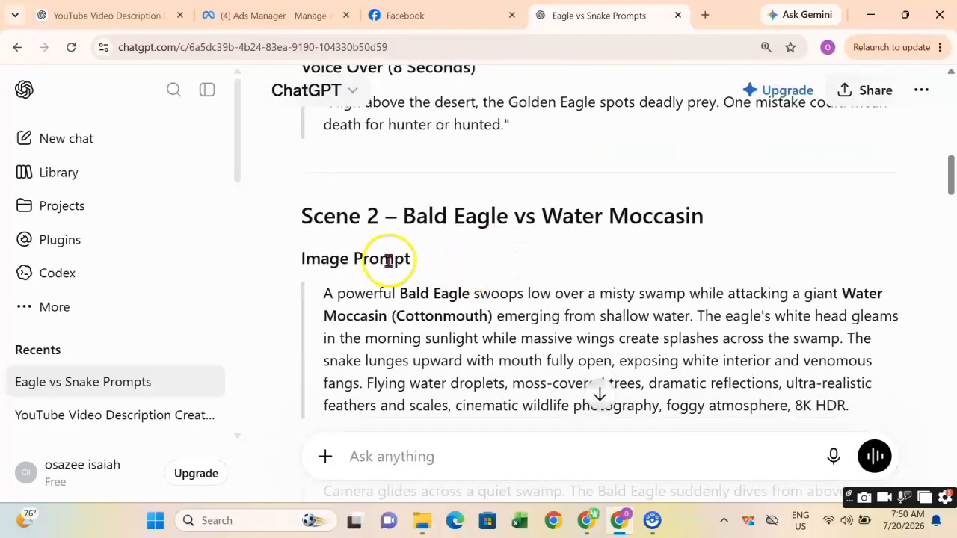
pyautogui.scroll(-1, 535, 241)
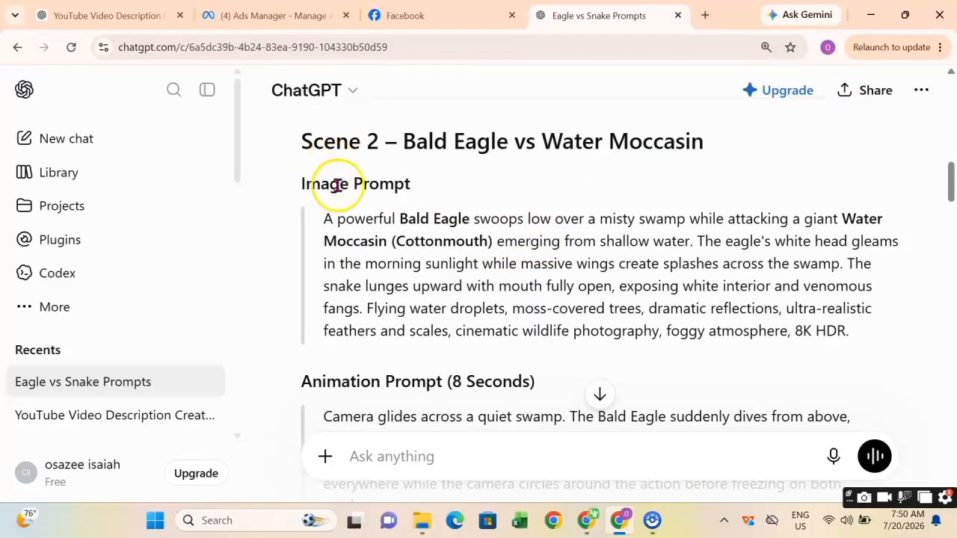
pyautogui.scroll(-3, 436, 245)
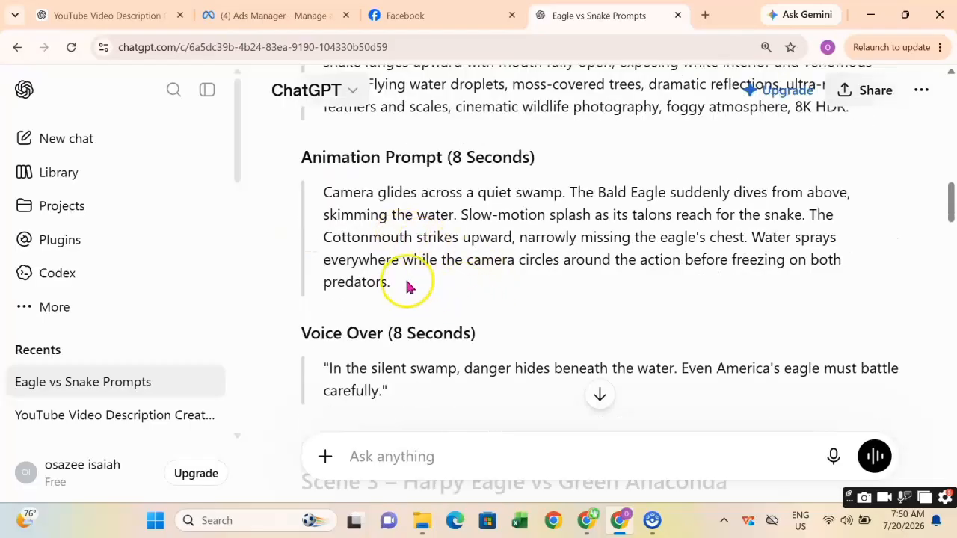
pyautogui.moveTo(354, 273); pyautogui.dragTo(320, 202)
pyautogui.rightClick(362, 202)
pyautogui.click(410, 218)
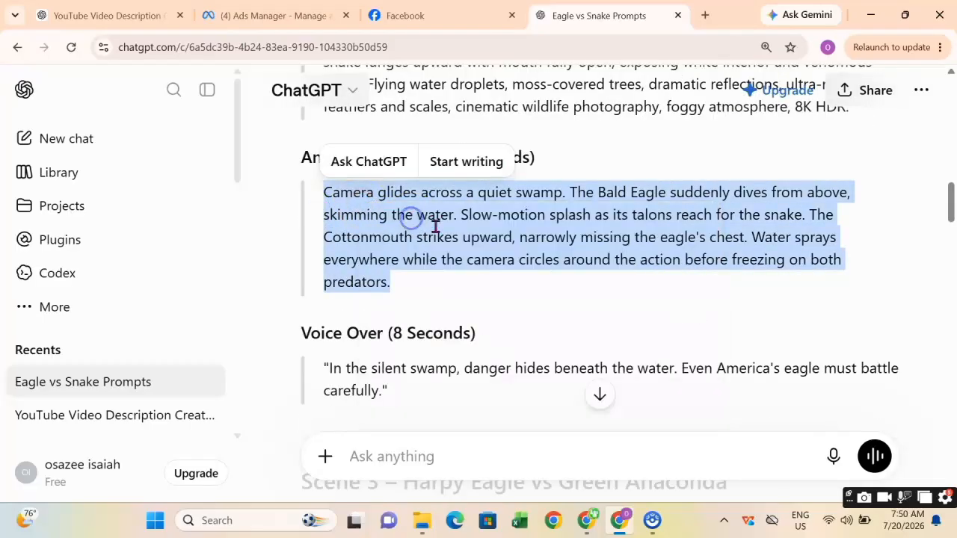
# Paste the Scene 2 animation prompt into Flow's prompt box.
pyautogui.click(591, 519)
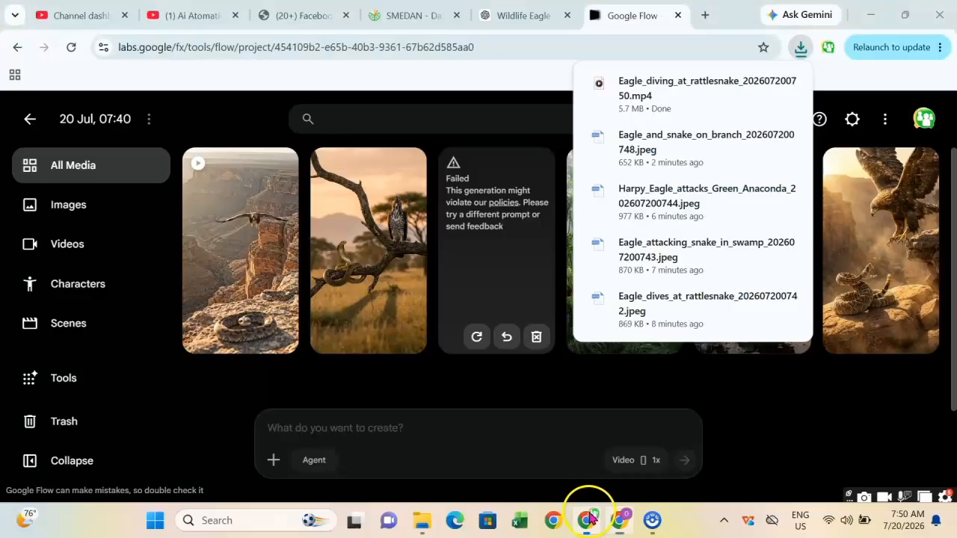
pyautogui.click(329, 432)
pyautogui.rightClick(331, 428)
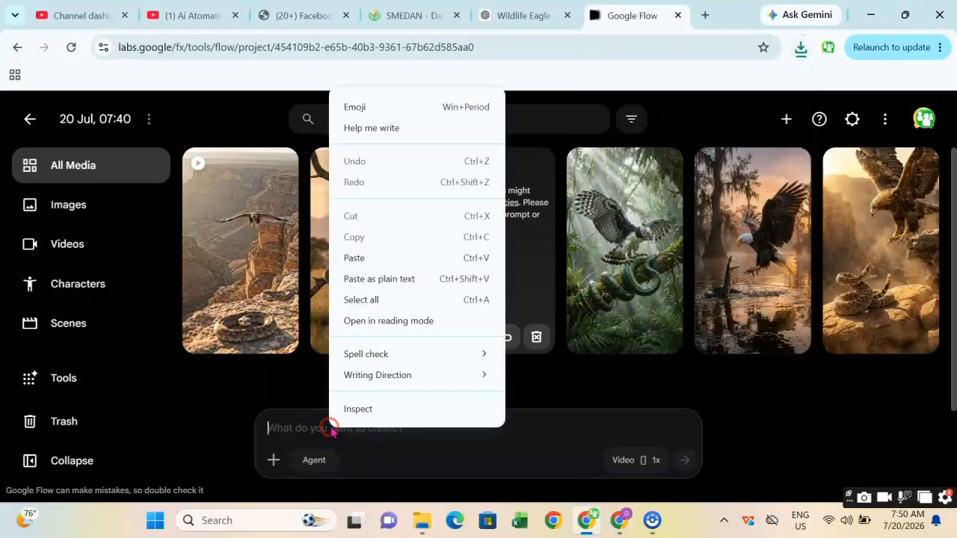
pyautogui.click(354, 258)
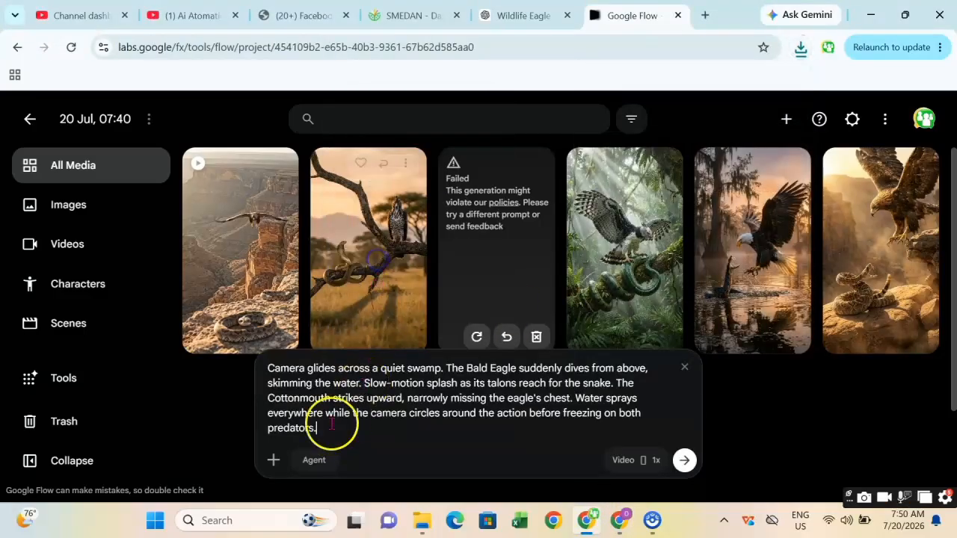
# Attach the Eagle attacking snake in swamp image as an ingredient and generate the video.
pyautogui.click(274, 461)
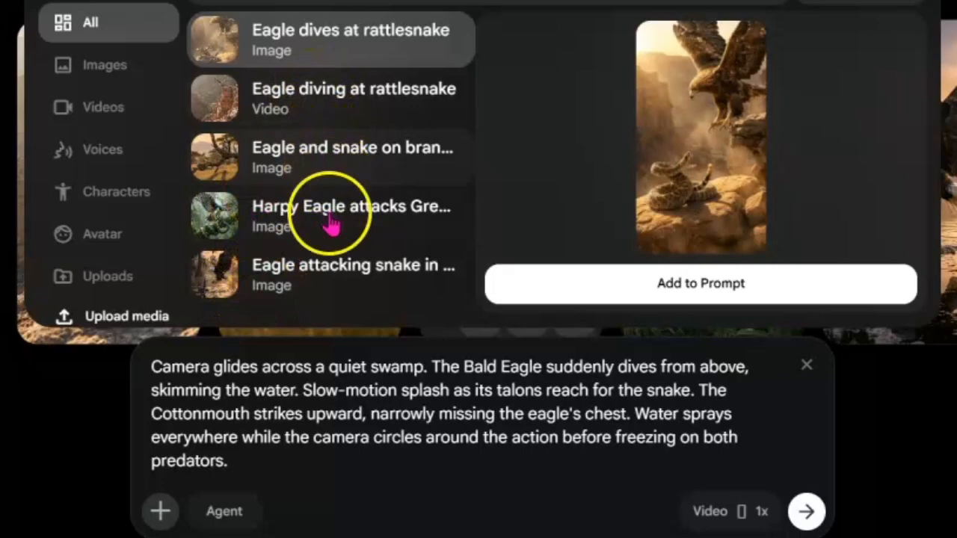
pyautogui.click(331, 282)
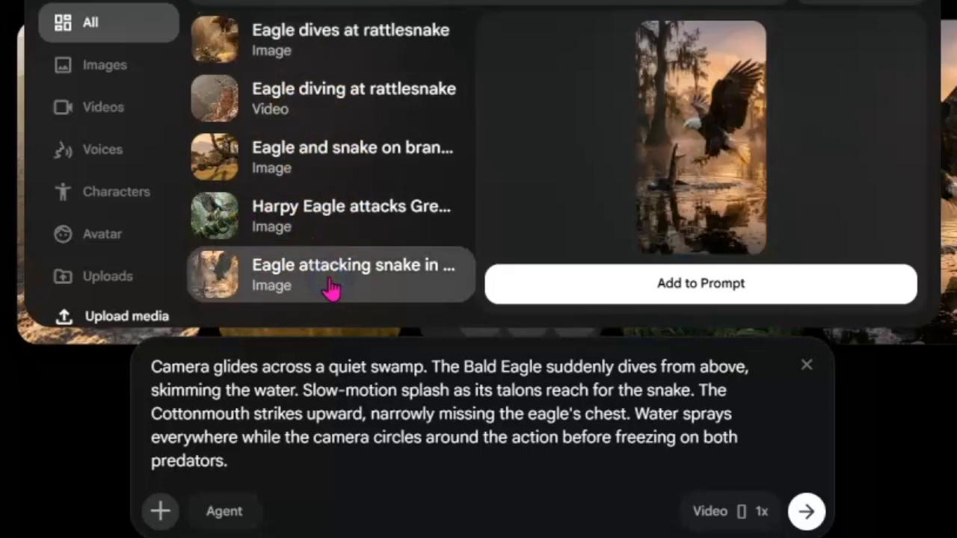
pyautogui.click(697, 286)
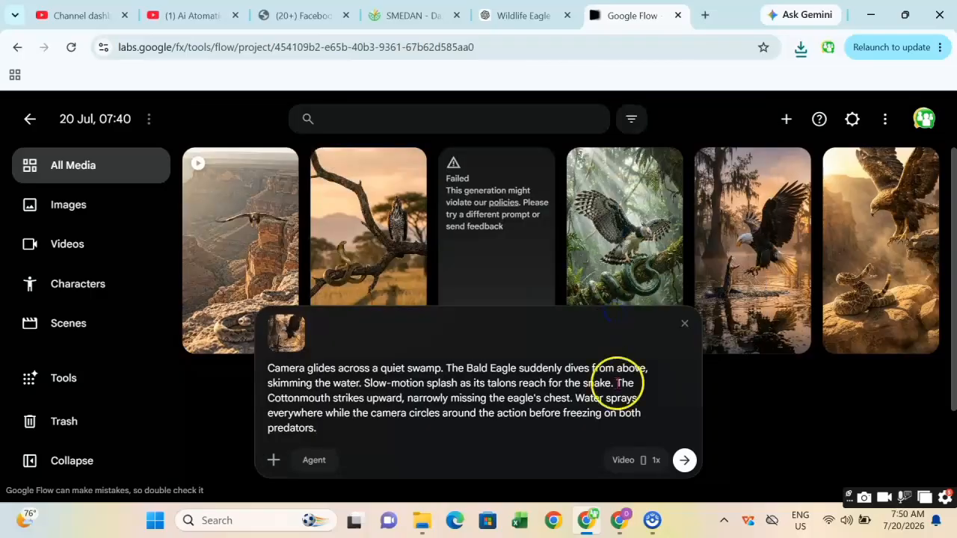
pyautogui.click(685, 461)
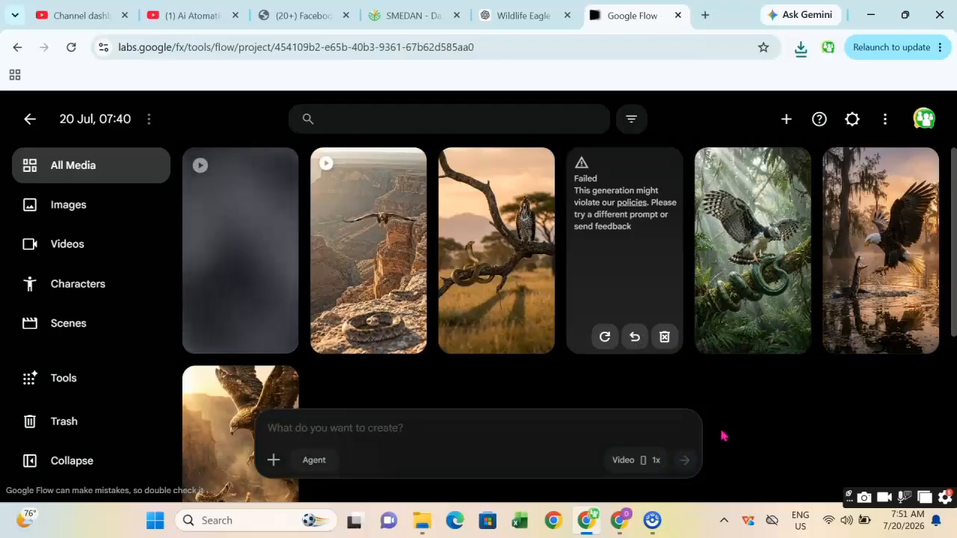
# Download the new Bald Eagle swamp dive video at 720p original size.
pyautogui.scroll(-2, 432, 340)
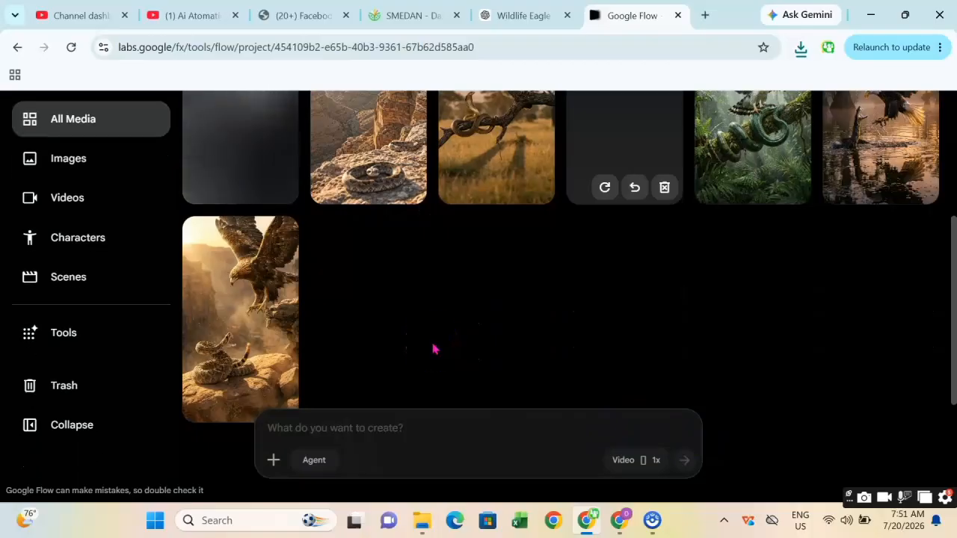
pyautogui.scroll(1, 433, 348)
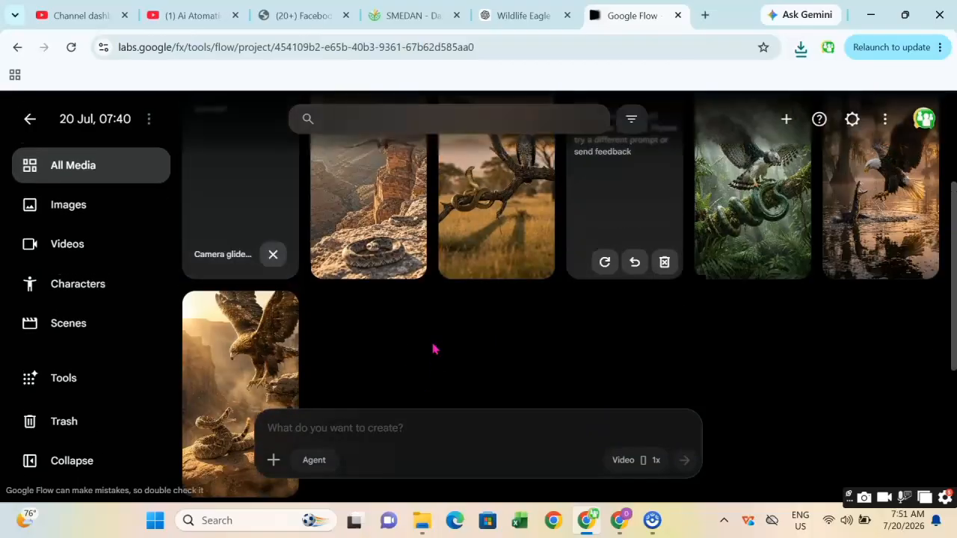
pyautogui.scroll(1, 434, 349)
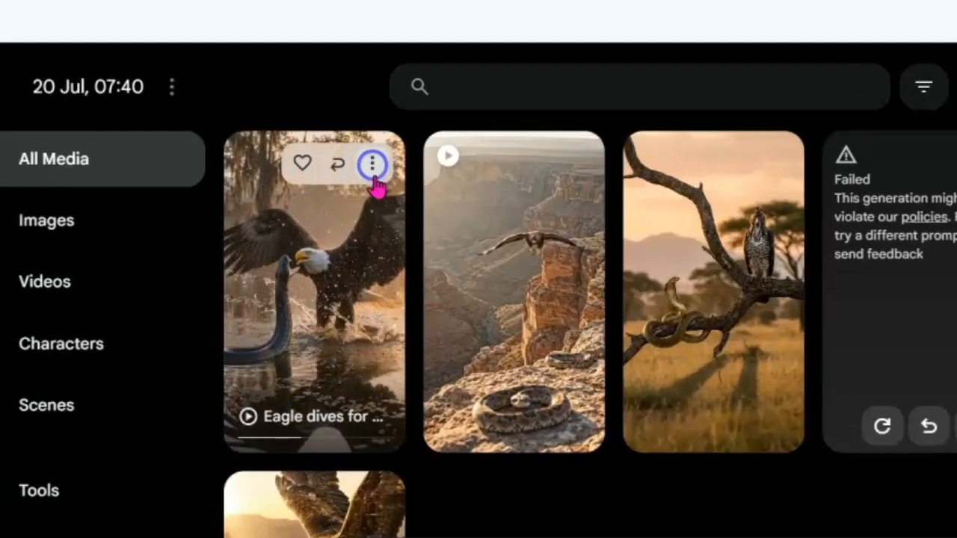
pyautogui.click(276, 167)
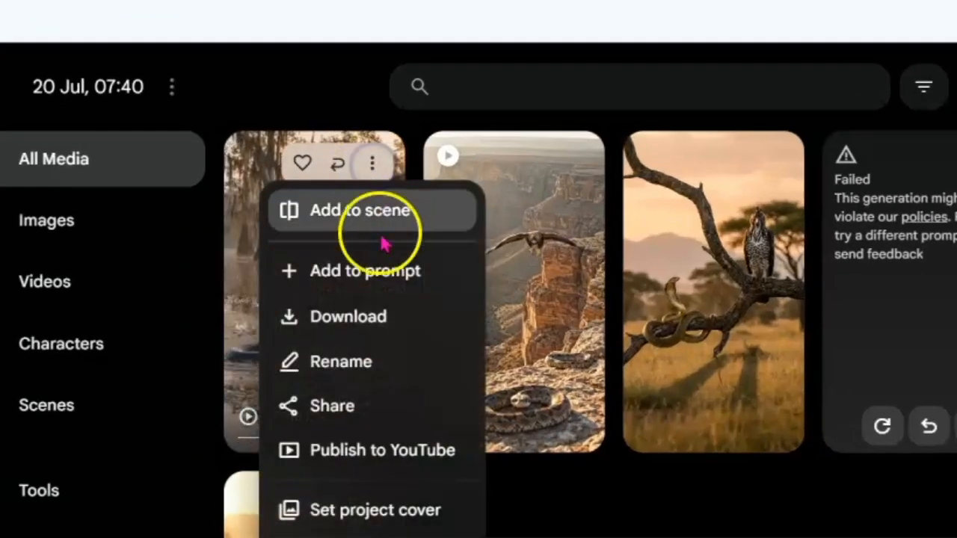
pyautogui.moveTo(404, 336)
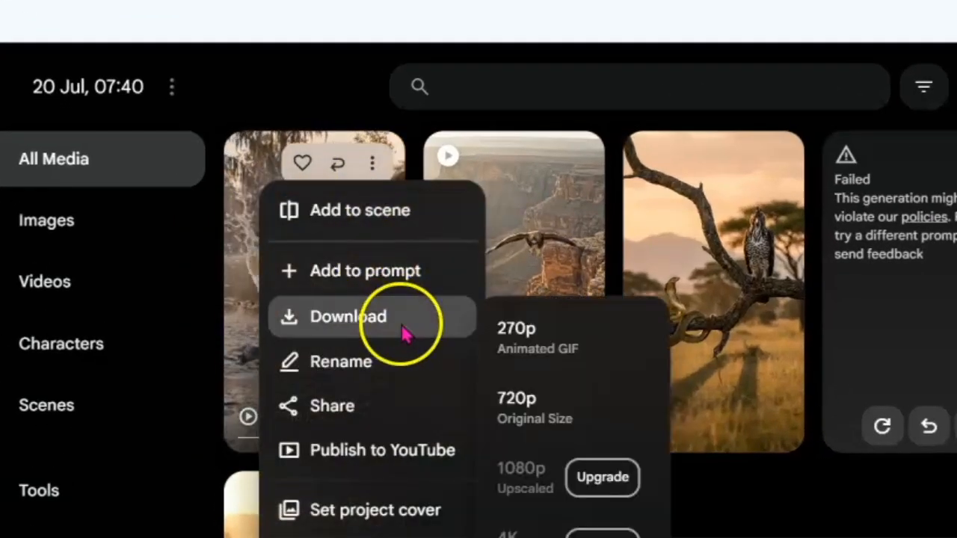
pyautogui.click(554, 416)
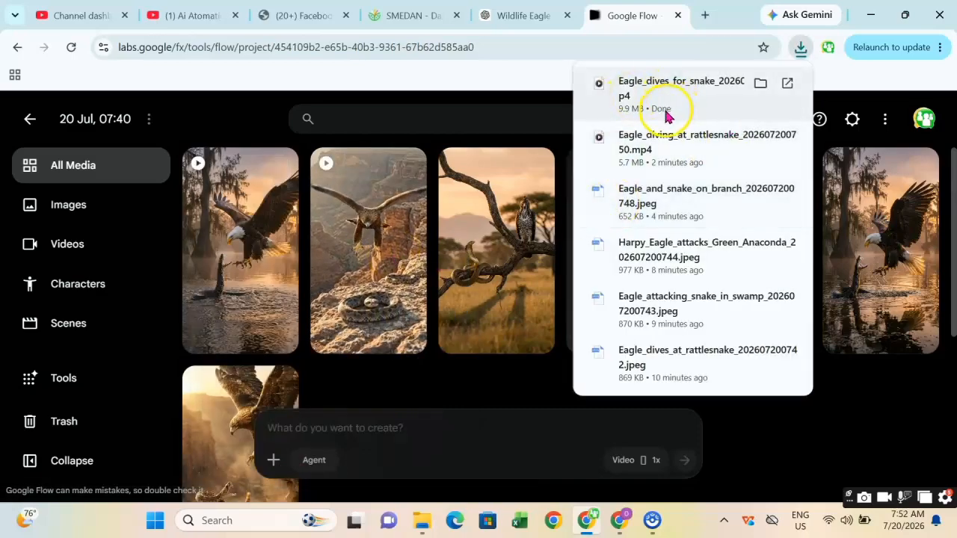
# Copy the Scene 3 Harpy Eagle vs Green Anaconda animation prompt from ChatGPT.
pyautogui.click(481, 86)
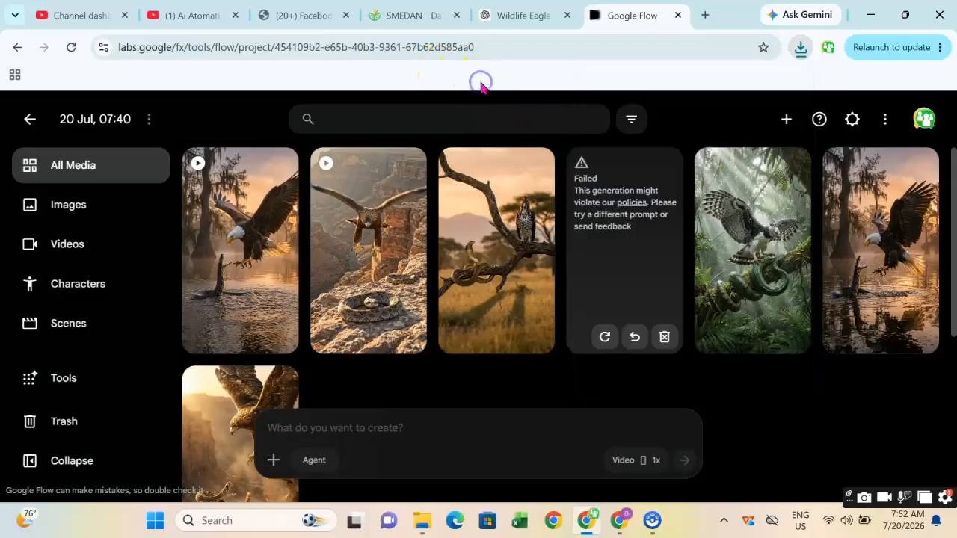
pyautogui.click(551, 470)
pyautogui.click(619, 524)
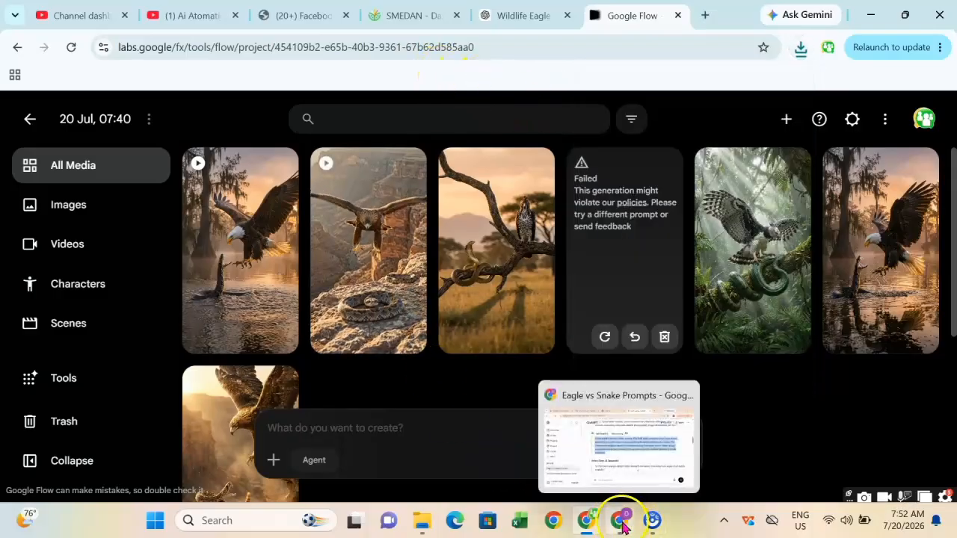
pyautogui.click(521, 413)
pyautogui.scroll(-1, 528, 320)
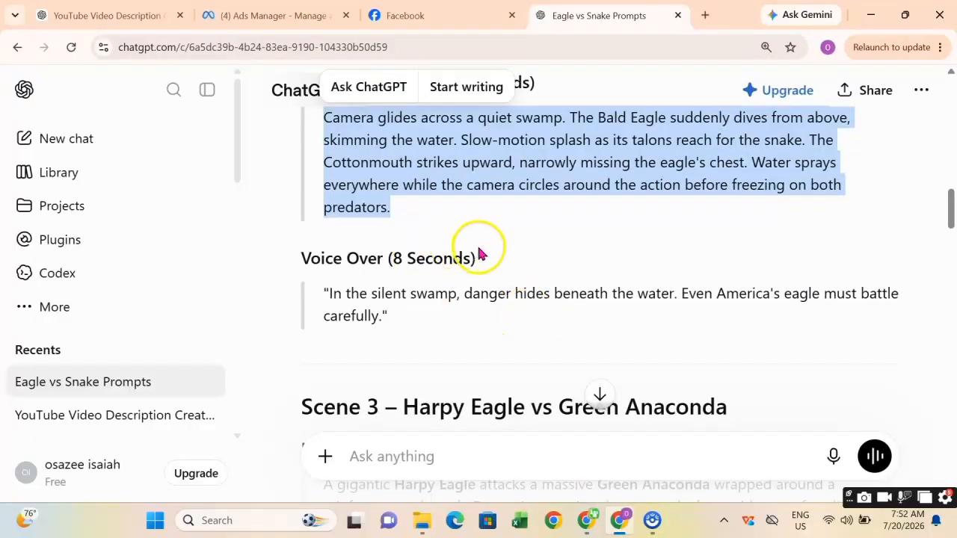
pyautogui.scroll(-6, 479, 254)
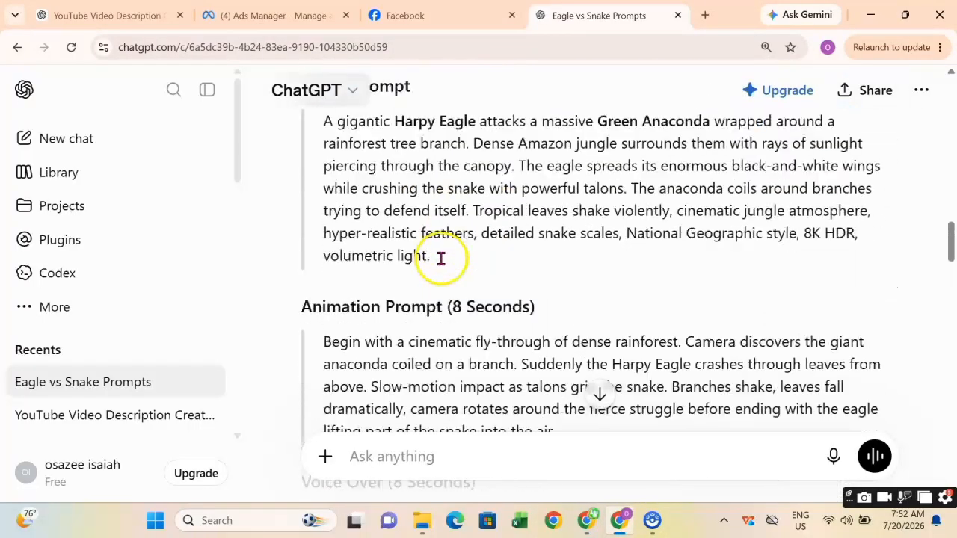
pyautogui.scroll(-1, 449, 276)
pyautogui.moveTo(573, 370); pyautogui.dragTo(327, 261)
pyautogui.rightClick(329, 261)
pyautogui.click(381, 282)
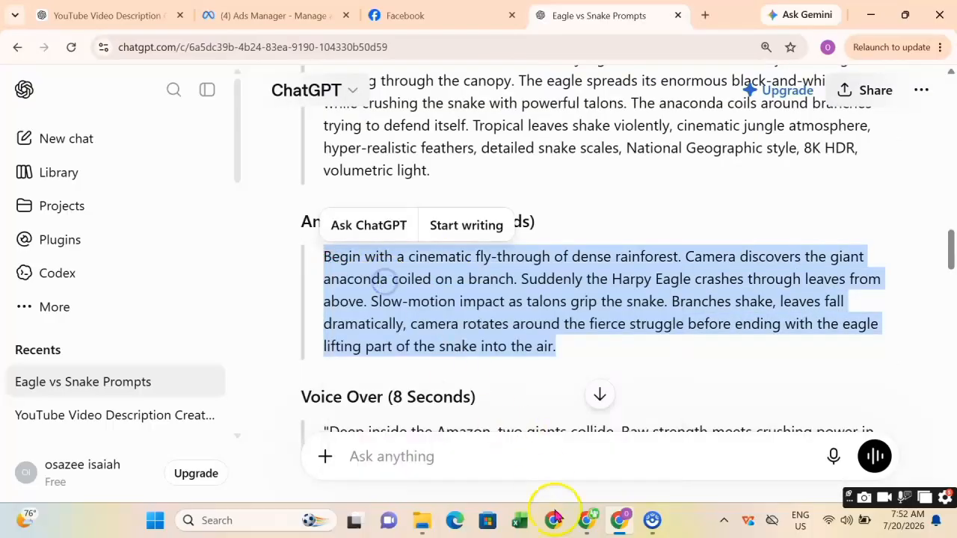
# Paste the Scene 3 animation prompt into Flow's prompt box.
pyautogui.moveTo(590, 521)
pyautogui.click(581, 488)
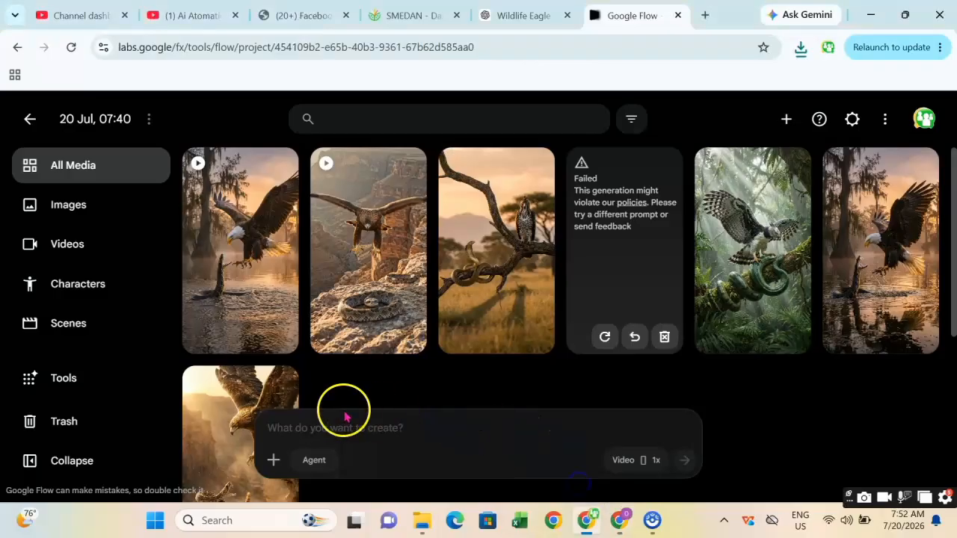
pyautogui.rightClick(340, 427)
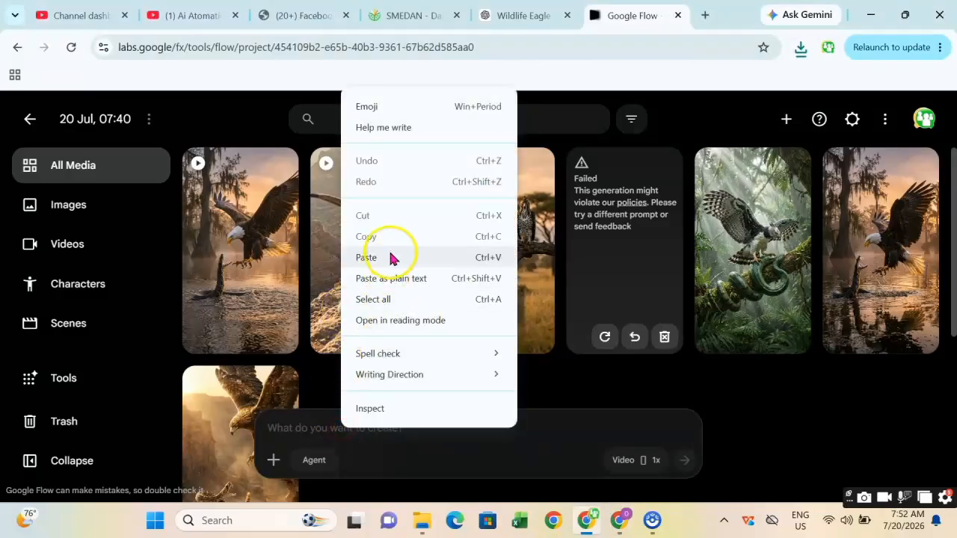
pyautogui.click(395, 256)
# Attach the Harpy Eagle attacks Green Anaconda image as an ingredient and generate the video.
pyautogui.click(277, 461)
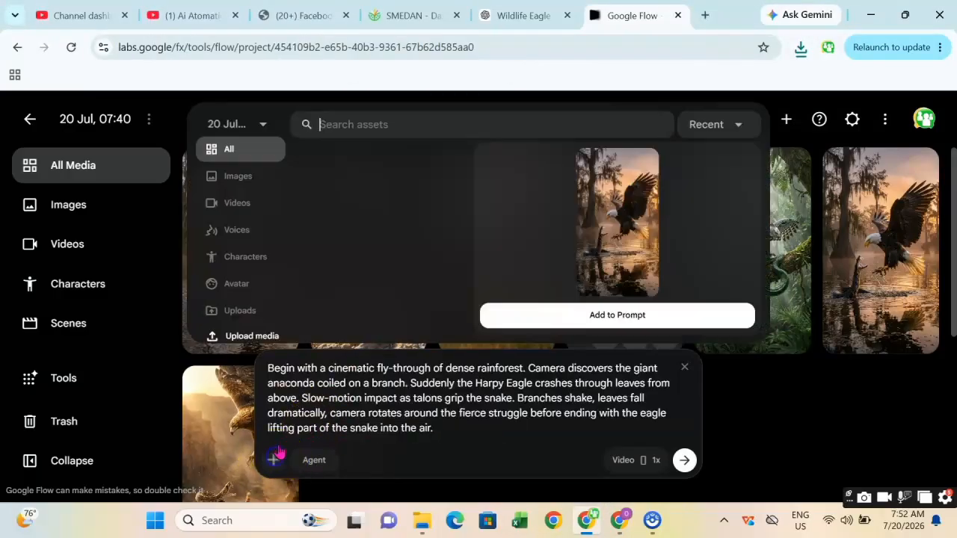
pyautogui.click(369, 278)
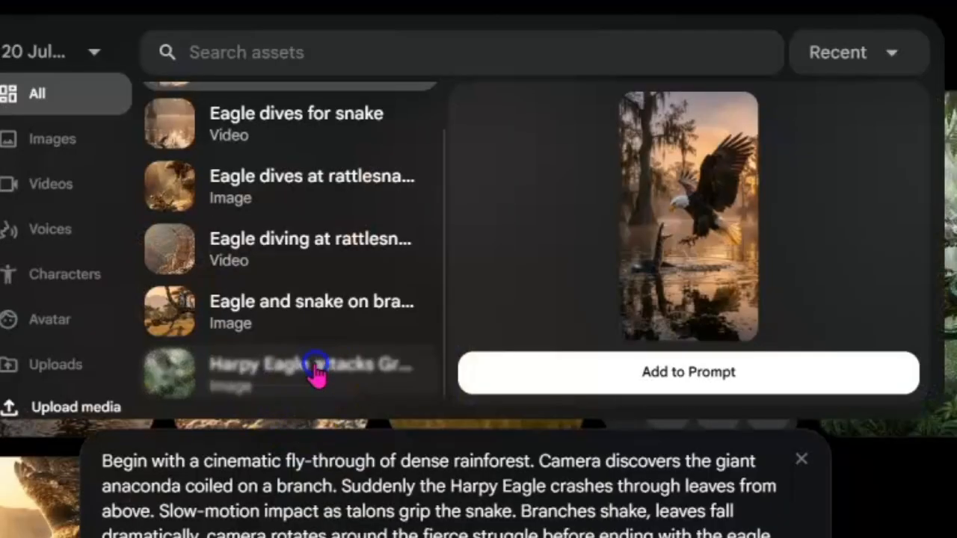
pyautogui.click(421, 384)
pyautogui.click(658, 396)
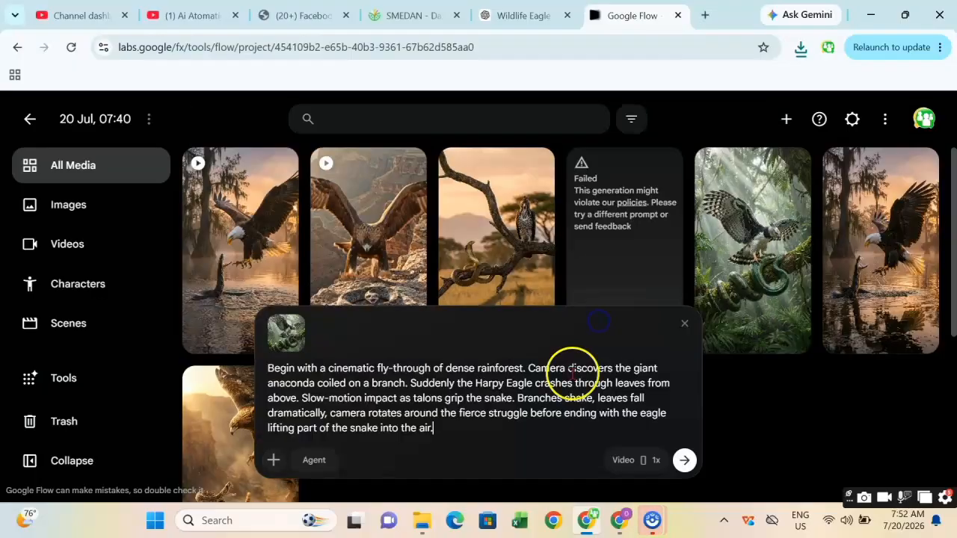
pyautogui.click(686, 460)
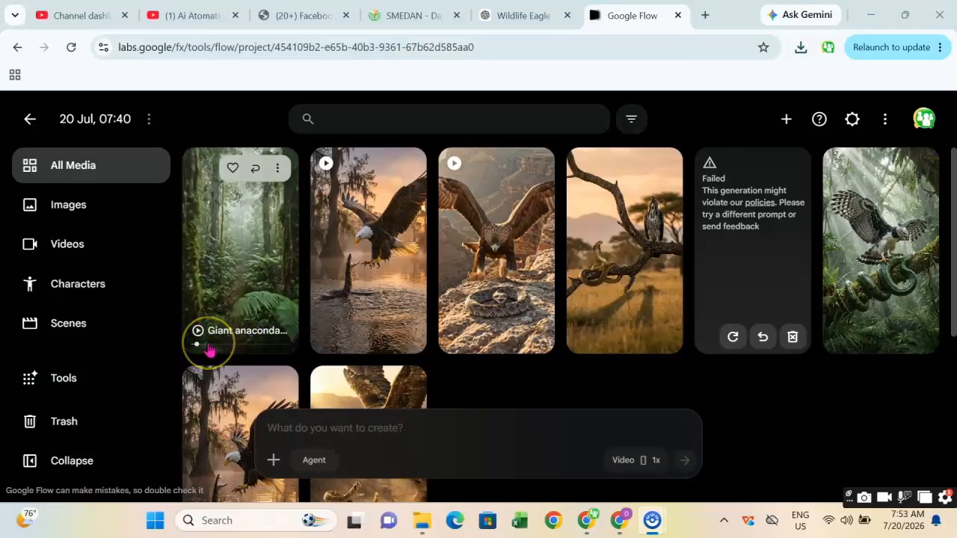
# Download the generated Giant anaconda and eagle struggle video at 720p original size.
pyautogui.click(277, 168)
pyautogui.moveTo(146, 254)
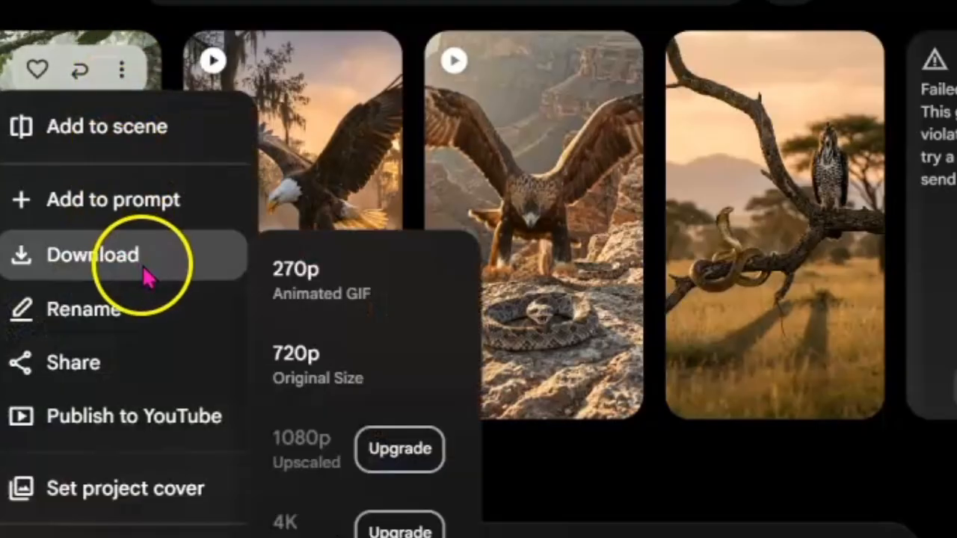
pyautogui.click(334, 368)
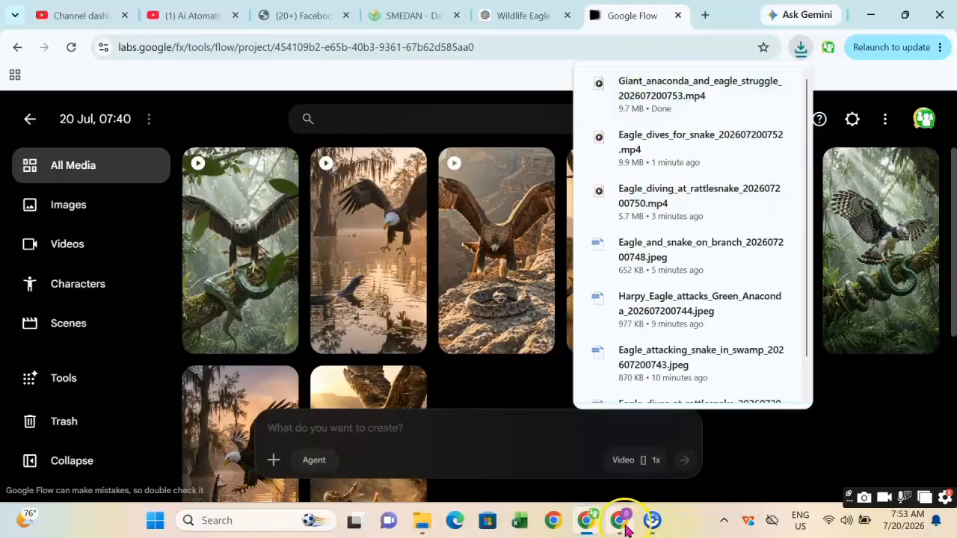
# Copy the Scene 4 African Crowned Eagle vs Black Mamba animation prompt from ChatGPT.
pyautogui.click(620, 519)
pyautogui.scroll(-3, 479, 300)
pyautogui.scroll(-15, 482, 314)
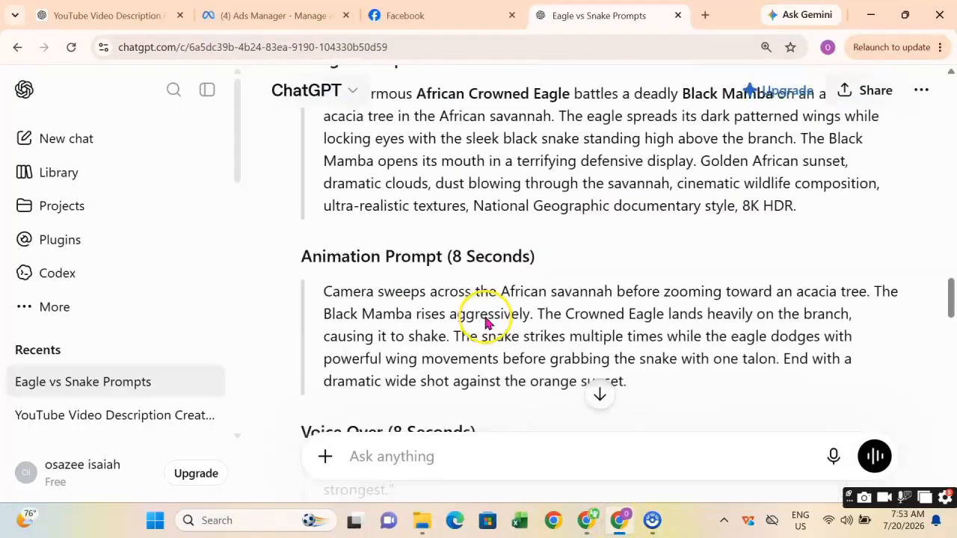
pyautogui.scroll(-10, 486, 329)
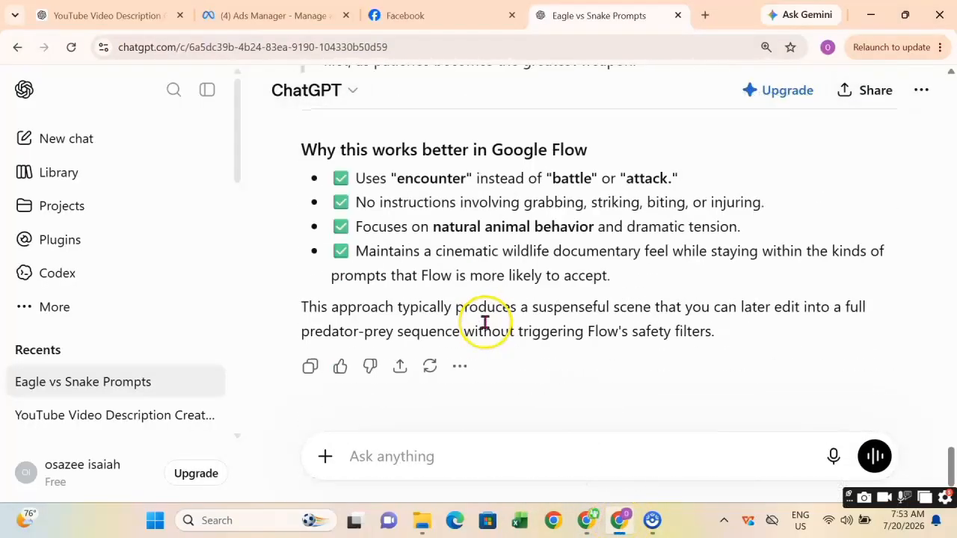
pyautogui.scroll(10, 485, 320)
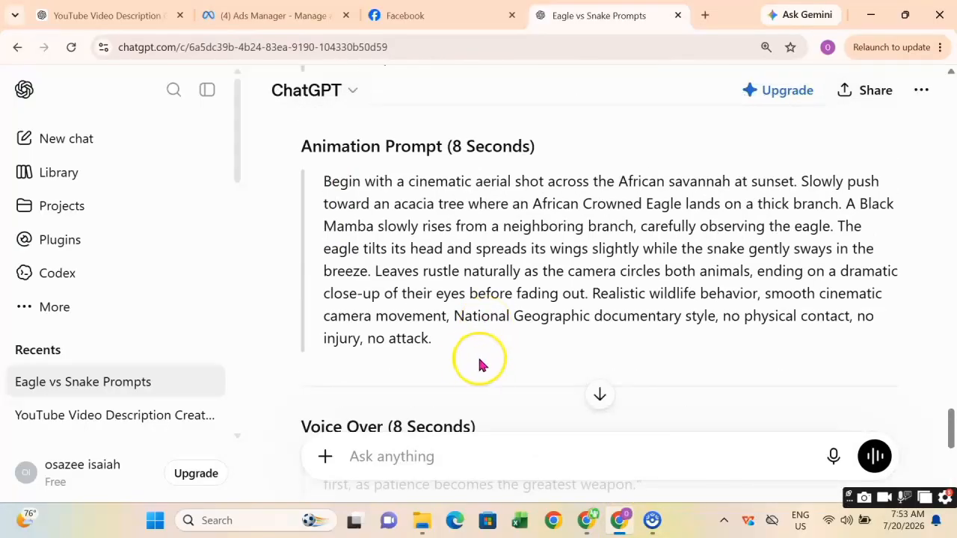
pyautogui.moveTo(464, 356); pyautogui.dragTo(301, 171)
pyautogui.rightClick(345, 217)
pyautogui.click(387, 239)
pyautogui.scroll(-2, 426, 262)
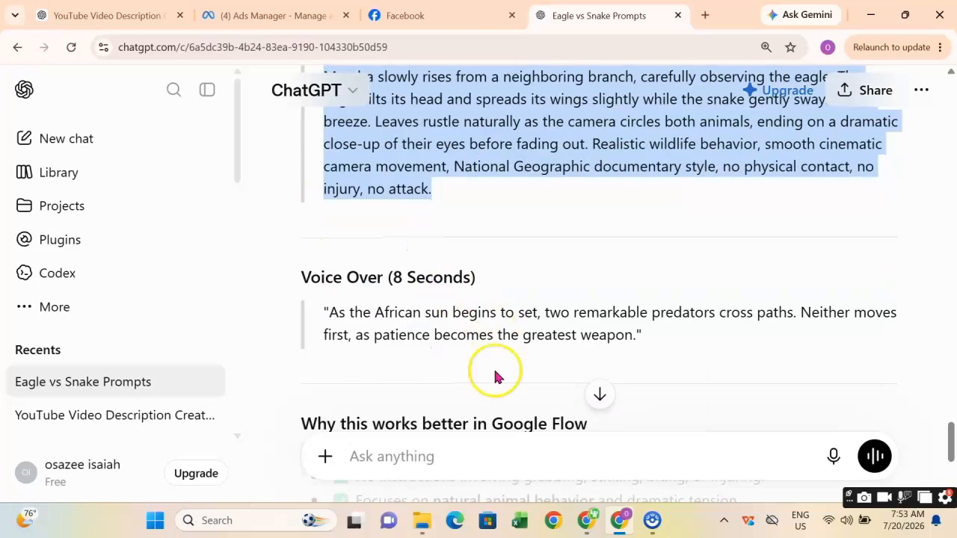
# Paste the Scene 4 animation prompt into Flow's prompt box.
pyautogui.moveTo(588, 527)
pyautogui.click(586, 445)
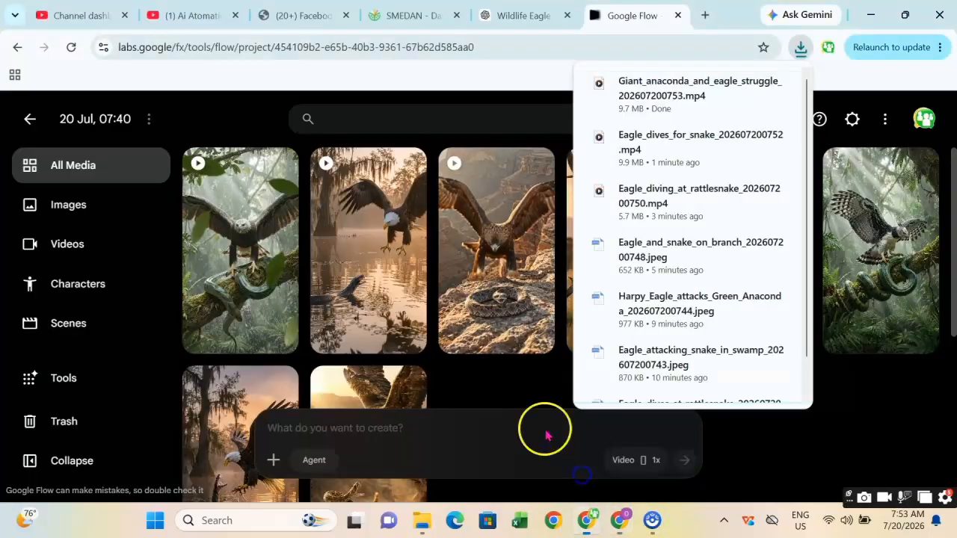
pyautogui.click(350, 431)
pyautogui.rightClick(305, 429)
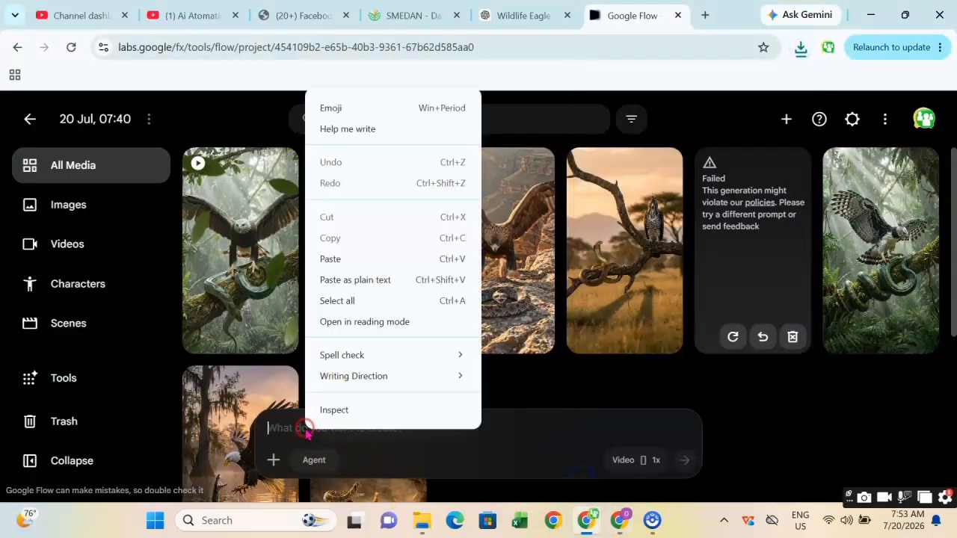
pyautogui.click(372, 262)
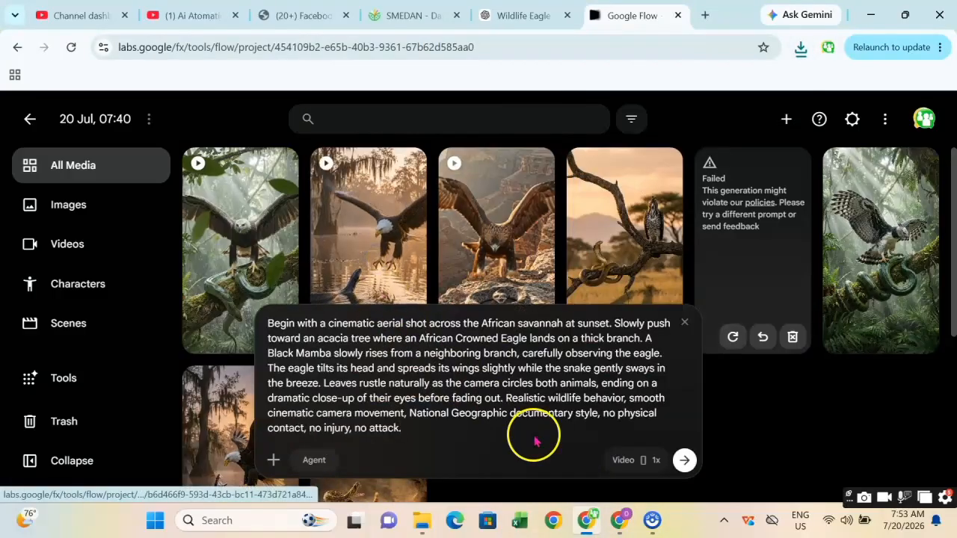
# Attach the Eagle and snake on branch image as an ingredient and generate the video.
pyautogui.click(272, 461)
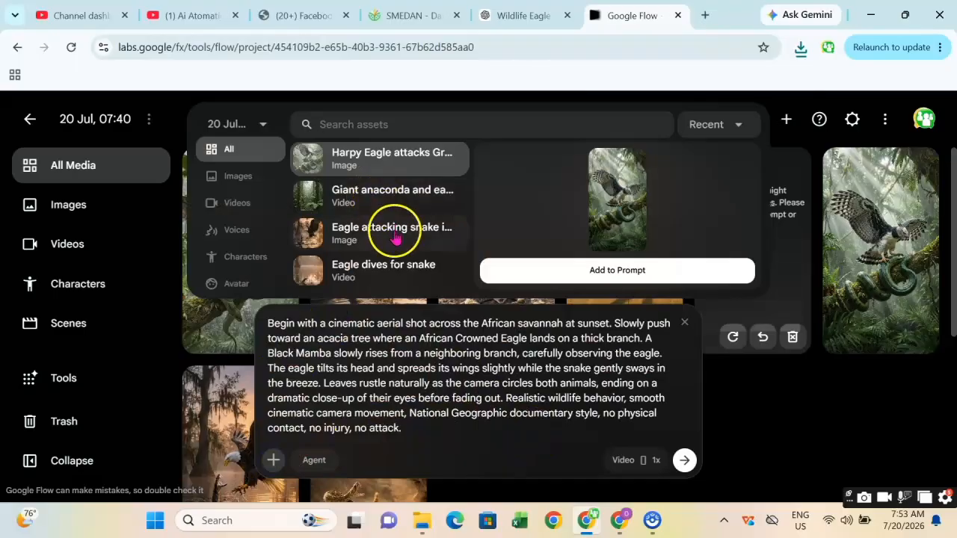
pyautogui.scroll(-3, 389, 236)
pyautogui.click(356, 277)
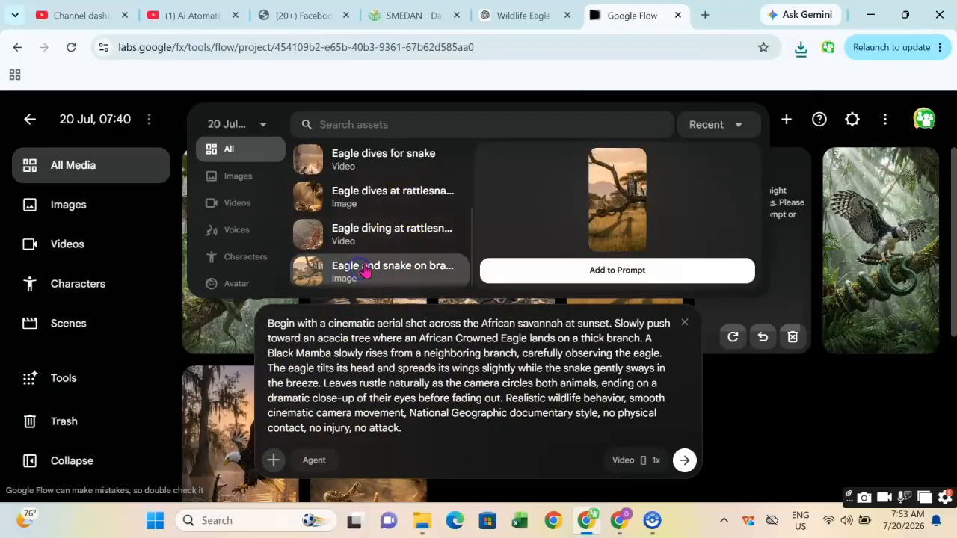
pyautogui.click(626, 272)
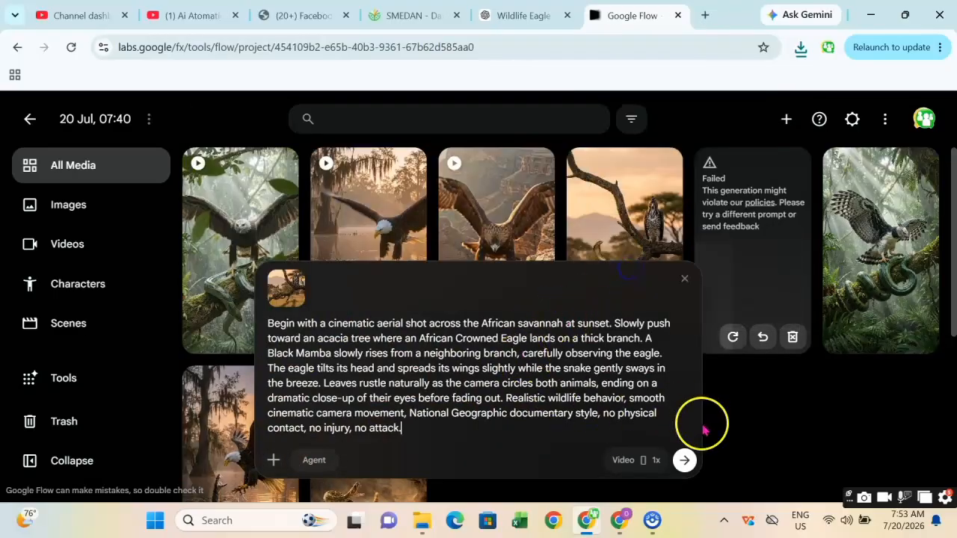
pyautogui.click(685, 459)
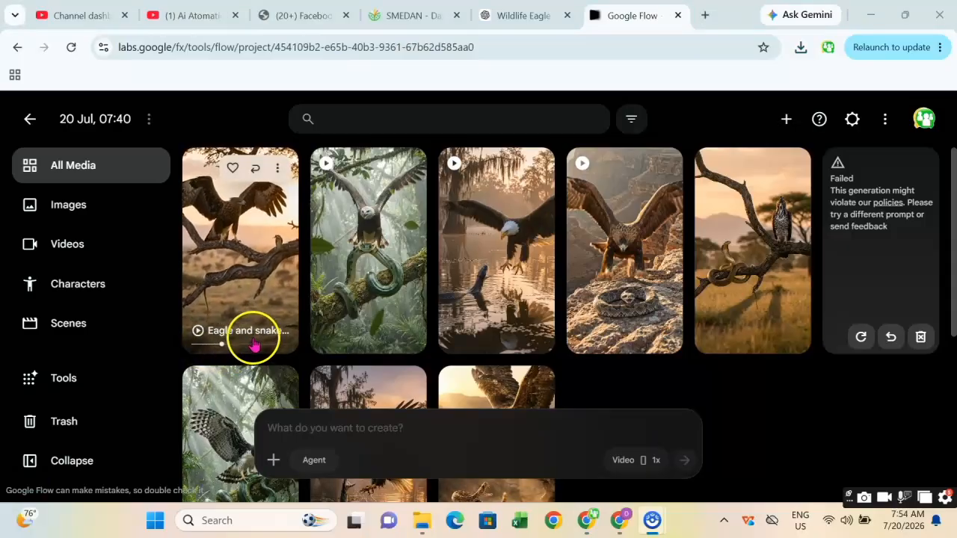
# Download the generated Eagle and snake on branch video at 720p original size.
pyautogui.click(280, 174)
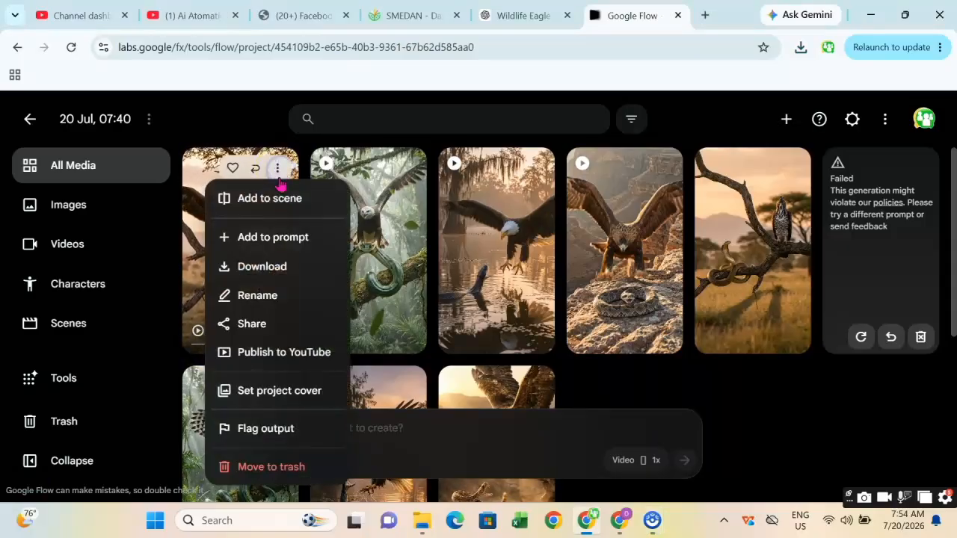
pyautogui.moveTo(242, 267)
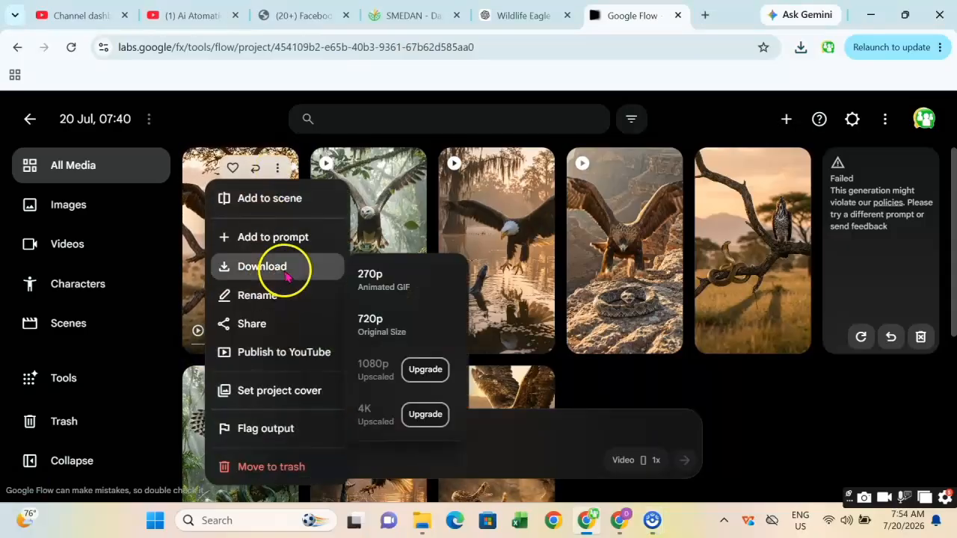
pyautogui.click(391, 329)
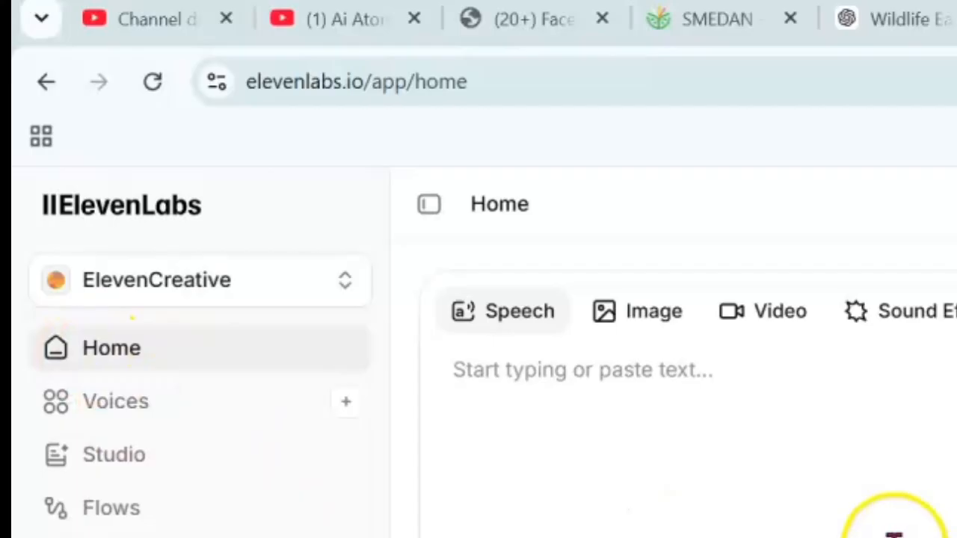
pyautogui.scroll(-5, 893, 532)
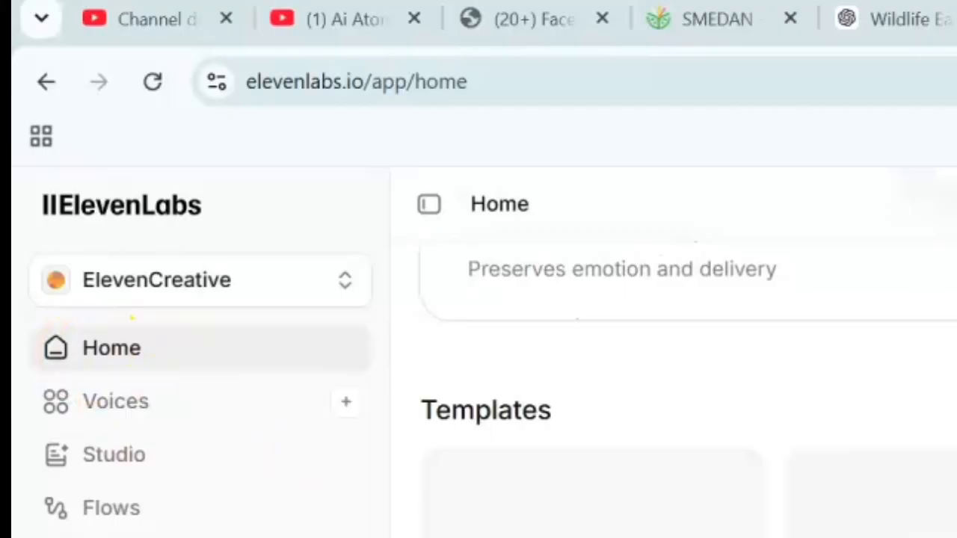
pyautogui.scroll(5, 688, 389)
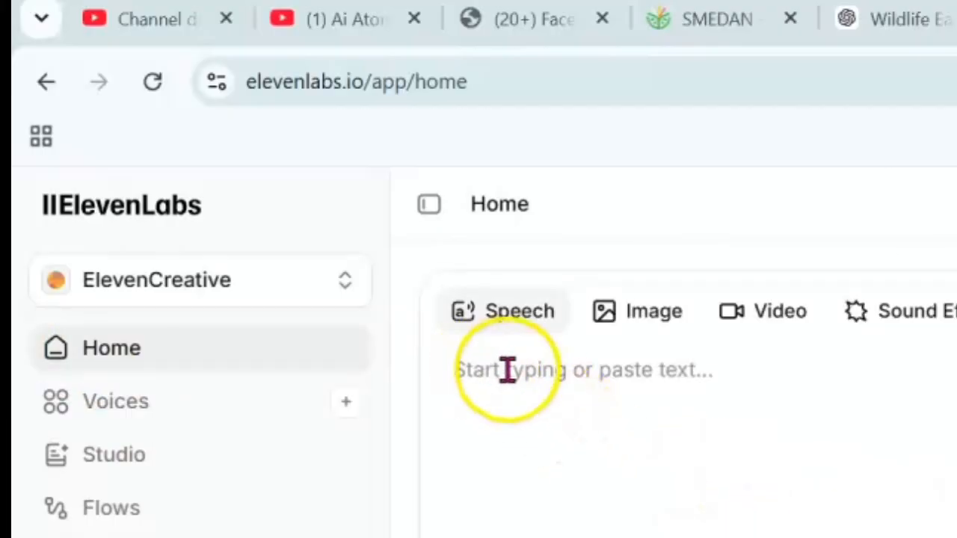
# Return to the ChatGPT conversation and select the Golden Eagle desert voice-over line.
pyautogui.click(504, 369)
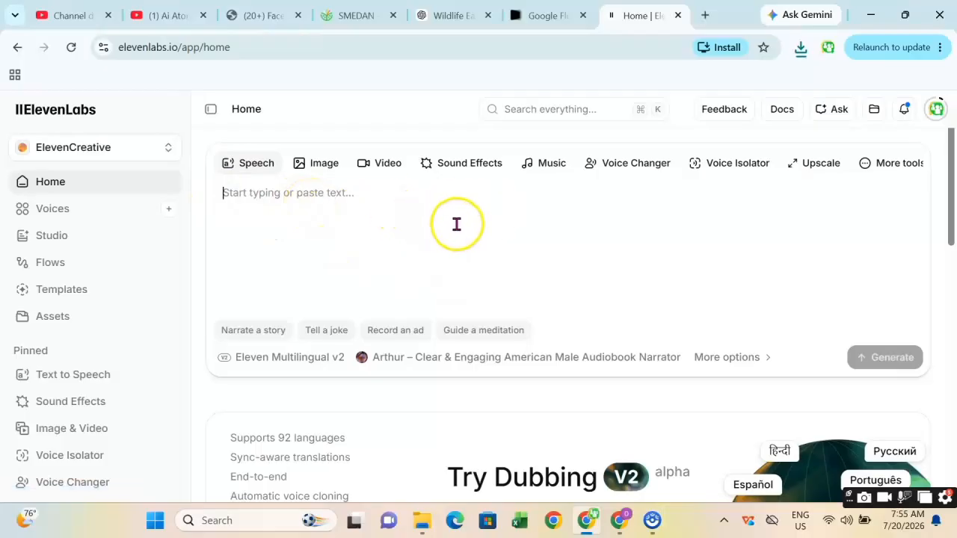
pyautogui.moveTo(623, 521)
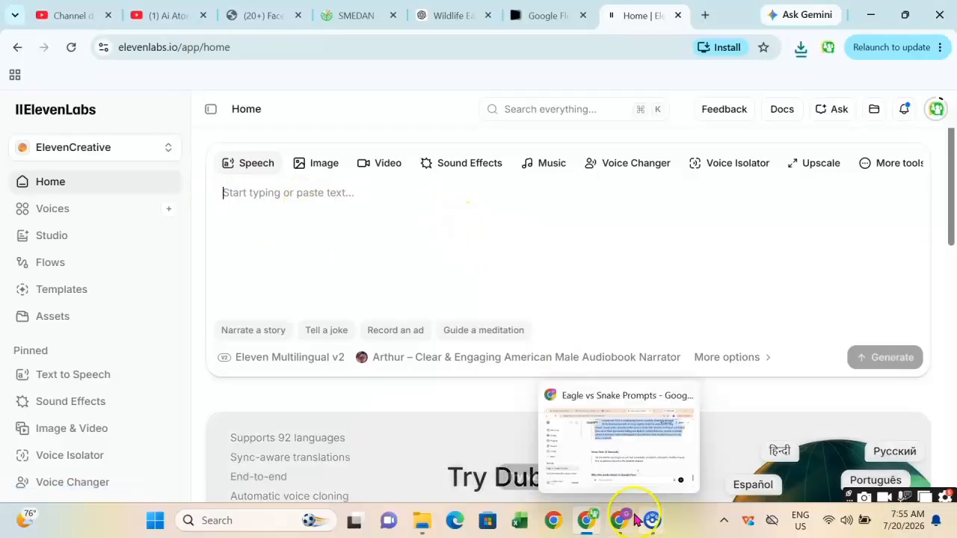
pyautogui.click(599, 427)
pyautogui.scroll(15, 521, 321)
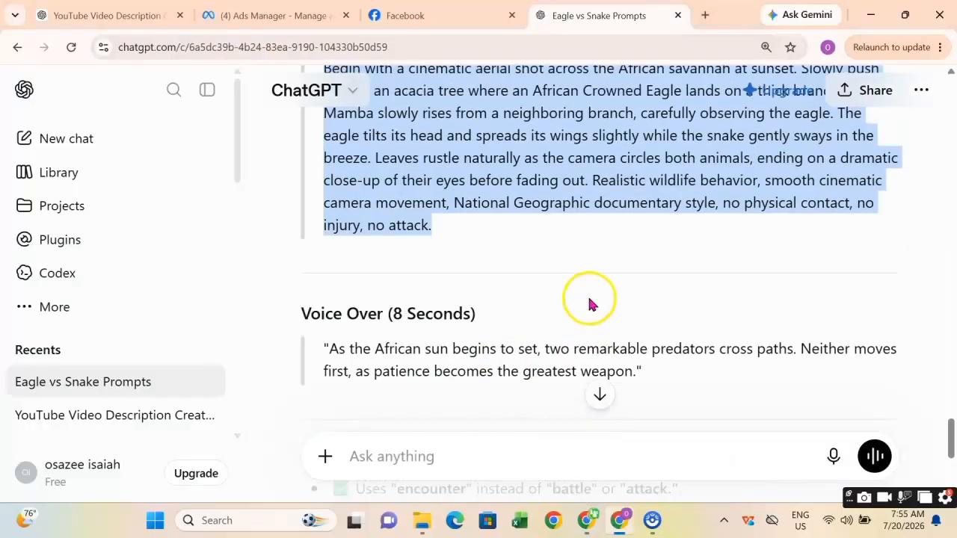
pyautogui.scroll(5, 565, 293)
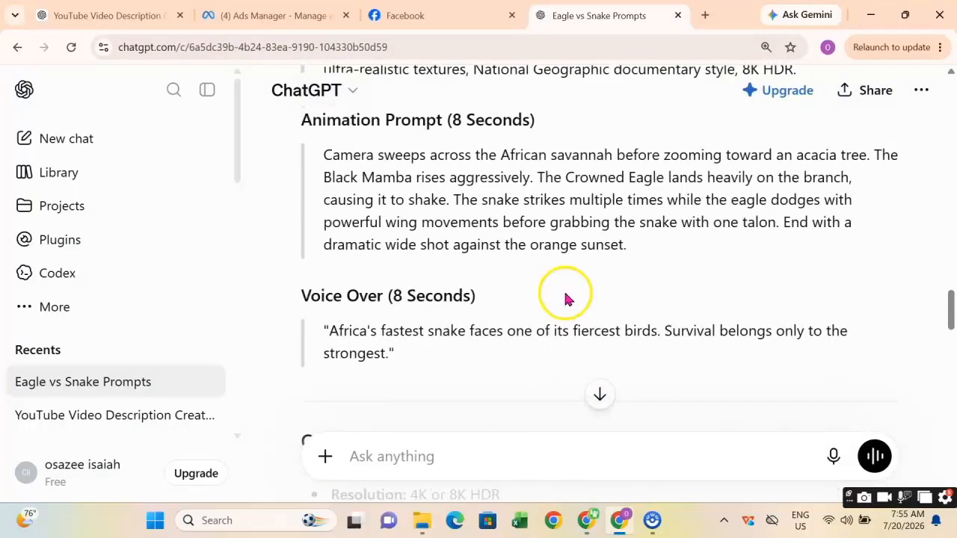
pyautogui.scroll(-2, 564, 293)
pyautogui.scroll(4, 565, 293)
pyautogui.scroll(10, 565, 293)
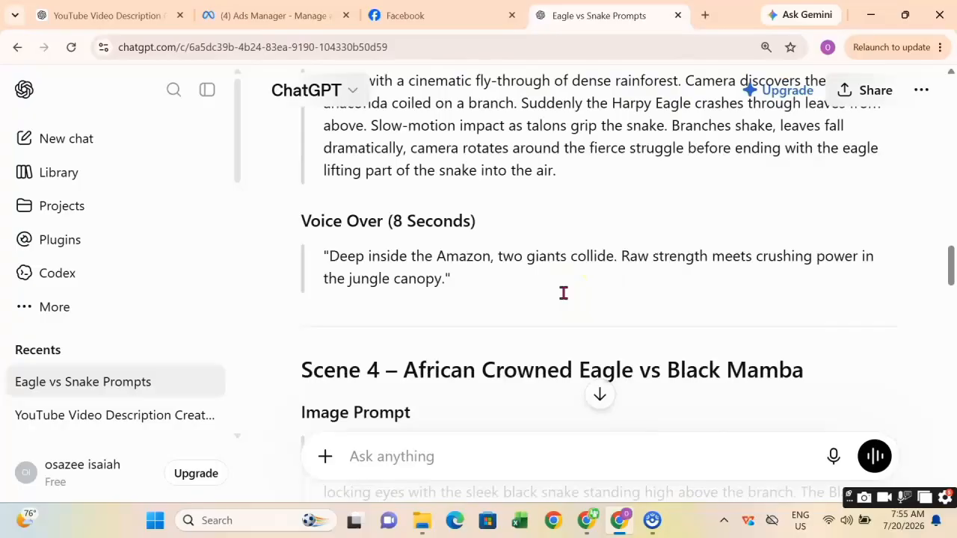
pyautogui.scroll(10, 565, 293)
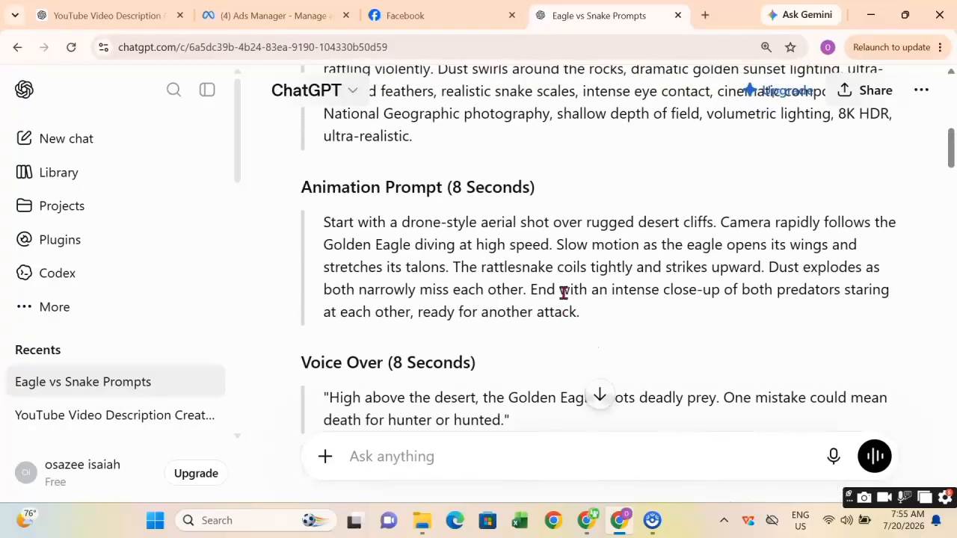
pyautogui.scroll(-6, 563, 293)
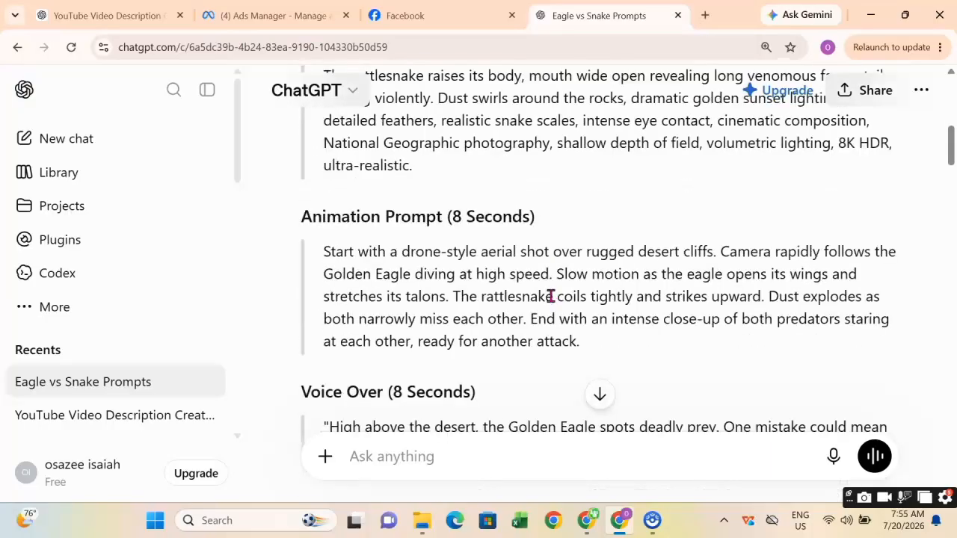
pyautogui.scroll(3, 474, 249)
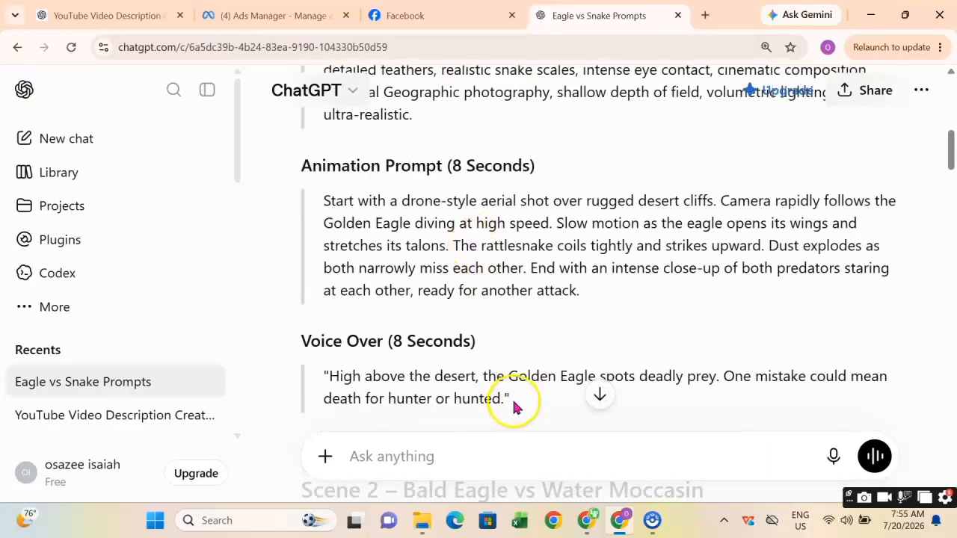
pyautogui.moveTo(509, 399); pyautogui.dragTo(331, 376)
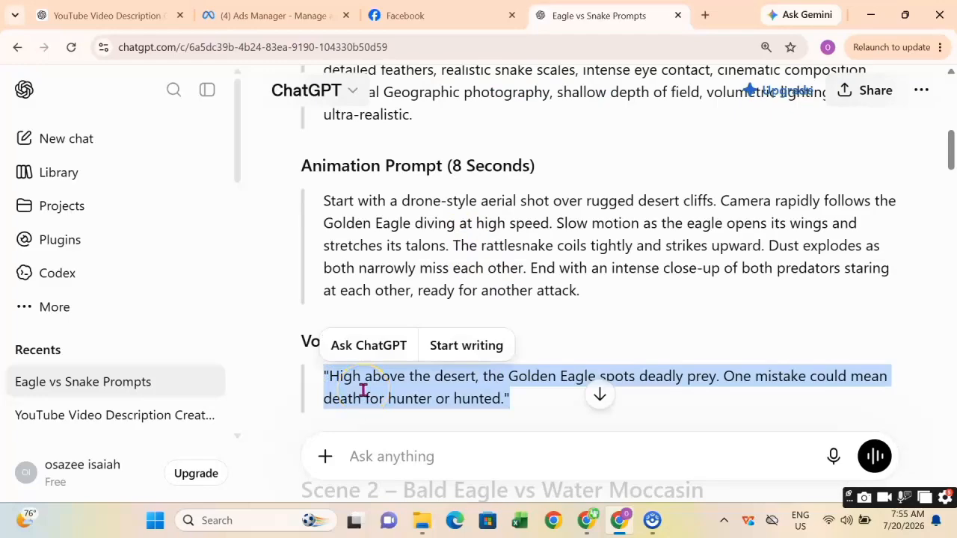
# Scroll through the other scenes' voice-over lines in the conversation.
pyautogui.scroll(-2, 432, 379)
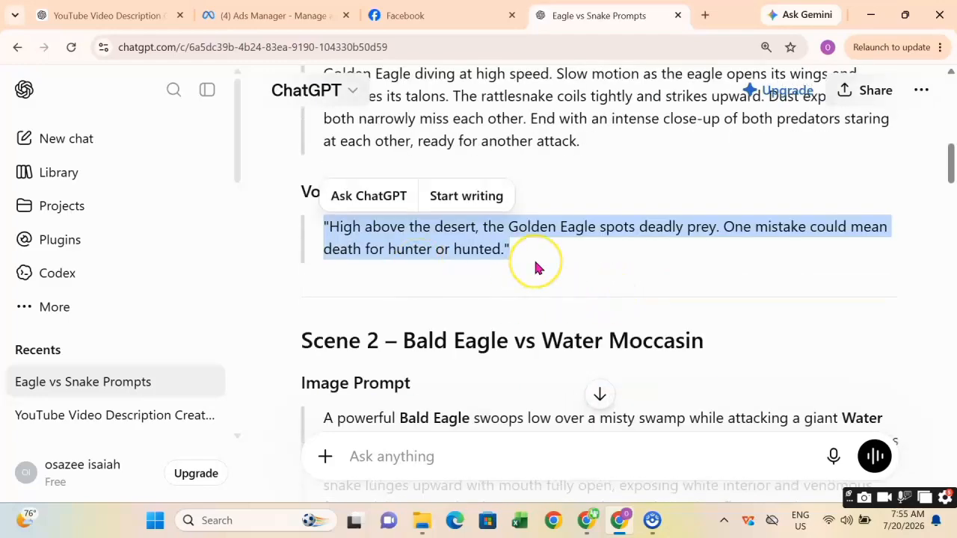
pyautogui.scroll(-2, 536, 269)
pyautogui.scroll(2, 536, 265)
pyautogui.scroll(-9, 528, 258)
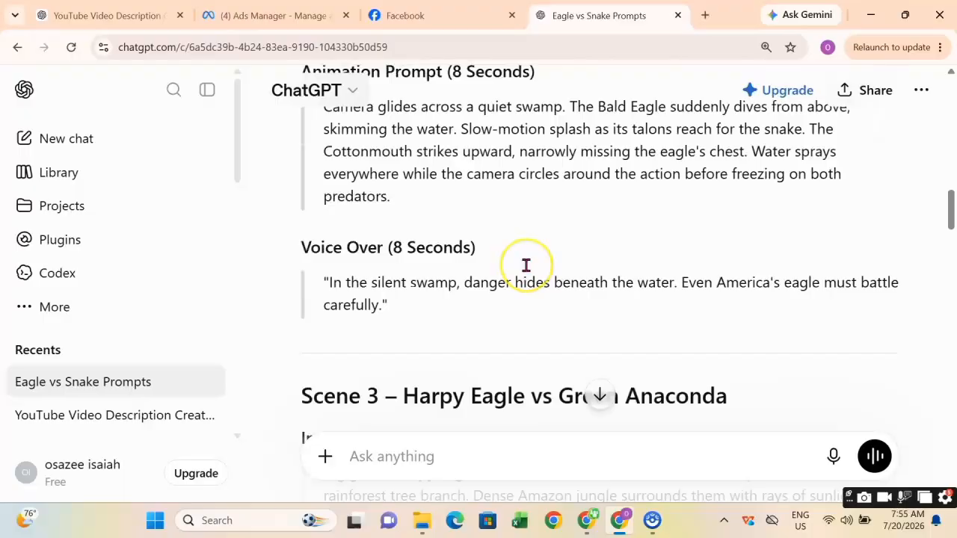
pyautogui.scroll(-6, 527, 268)
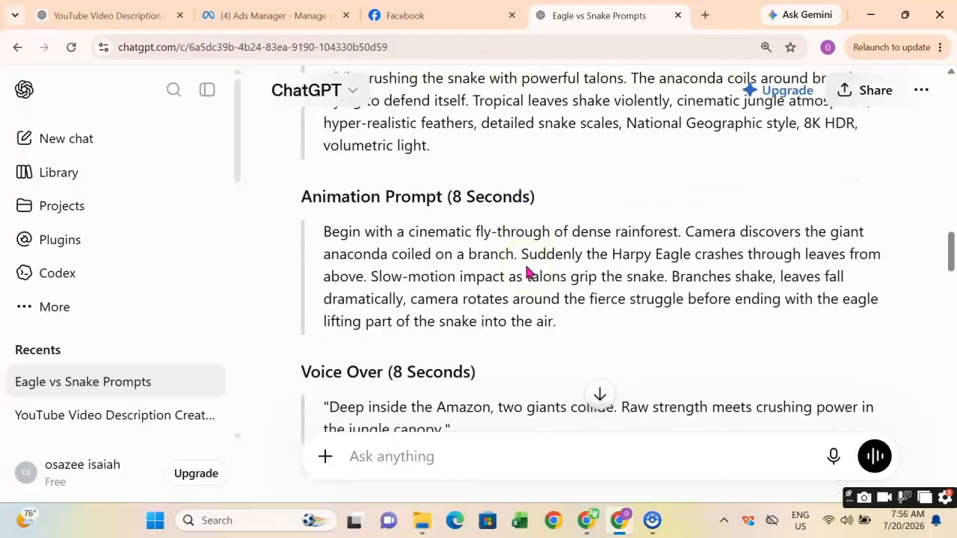
pyautogui.scroll(9, 527, 271)
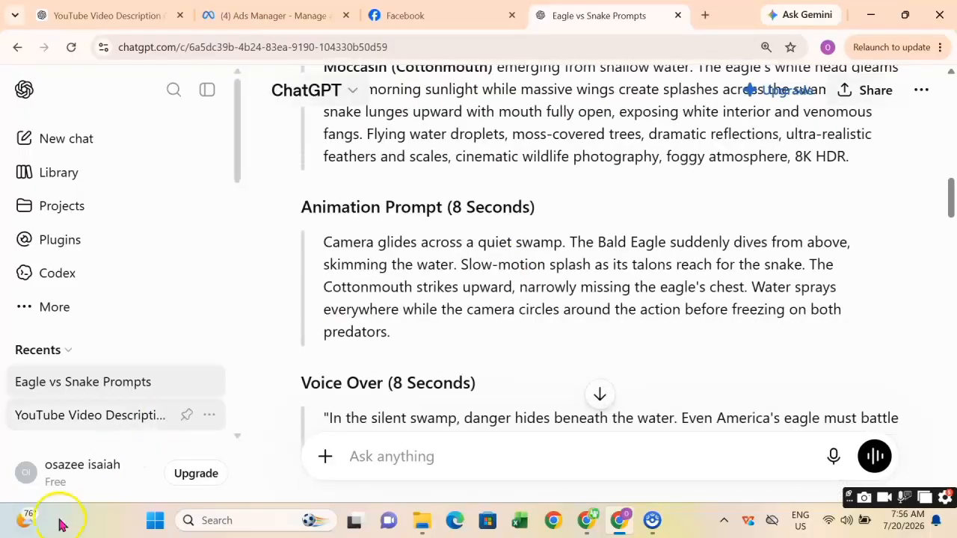
pyautogui.scroll(5, 726, 246)
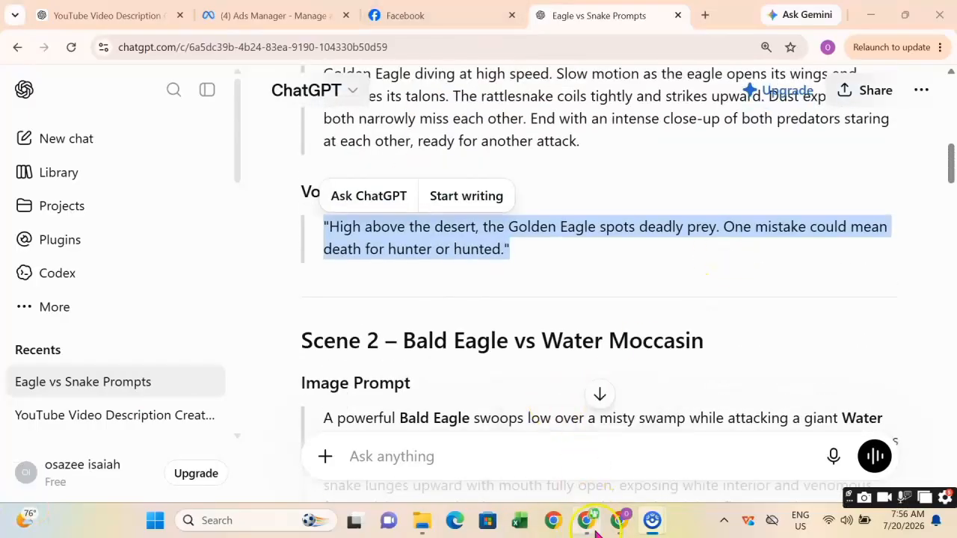
# Paste the clipboard contents into the ElevenLabs speech text box.
pyautogui.moveTo(611, 530)
pyautogui.click(619, 446)
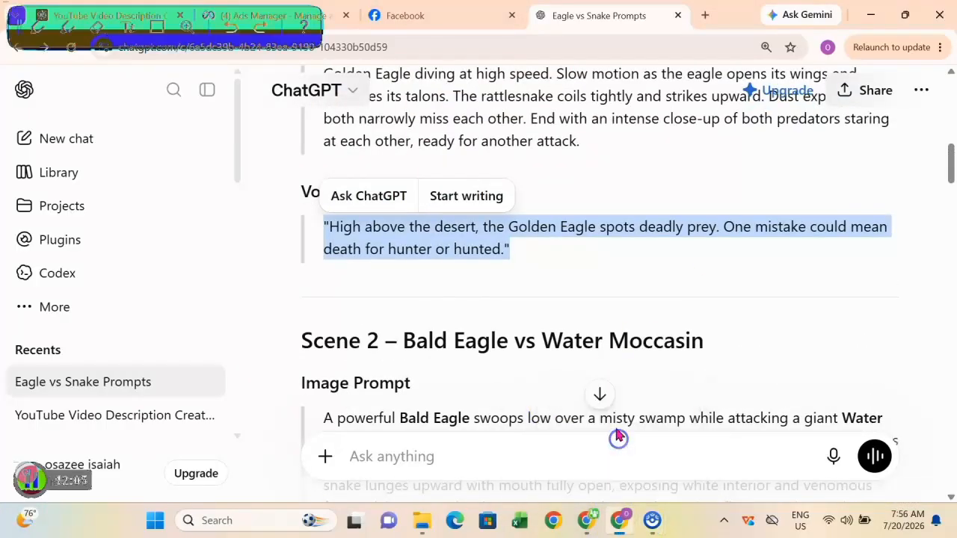
pyautogui.moveTo(586, 520)
pyautogui.click(579, 470)
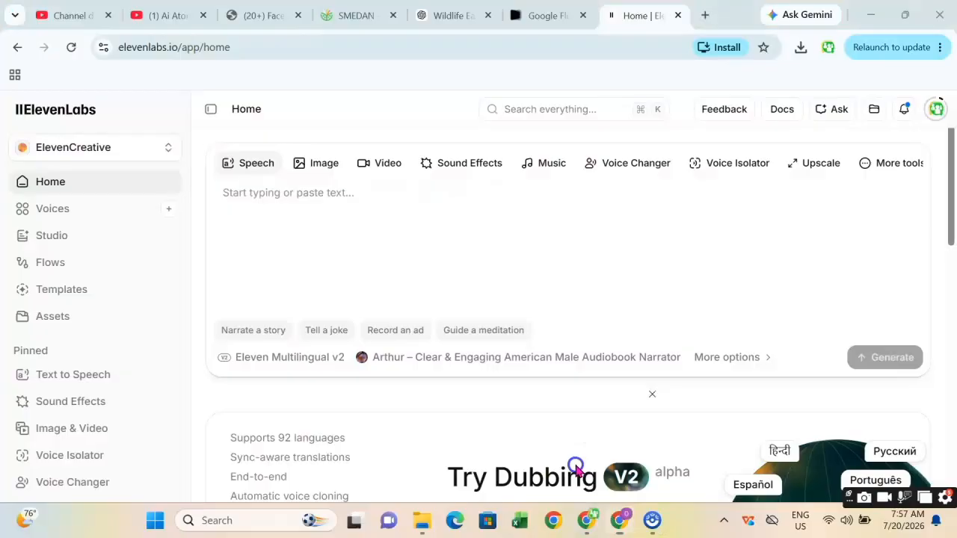
pyautogui.rightClick(278, 196)
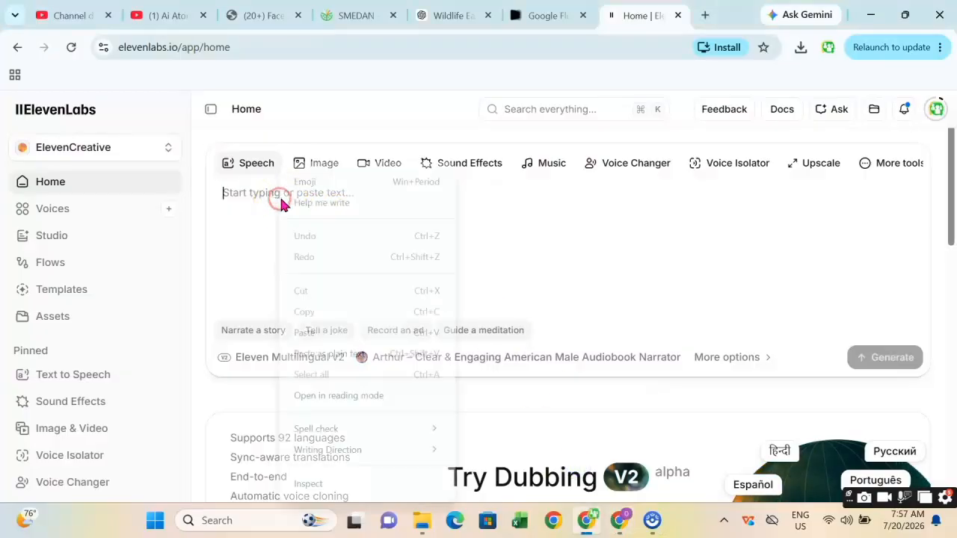
pyautogui.click(354, 333)
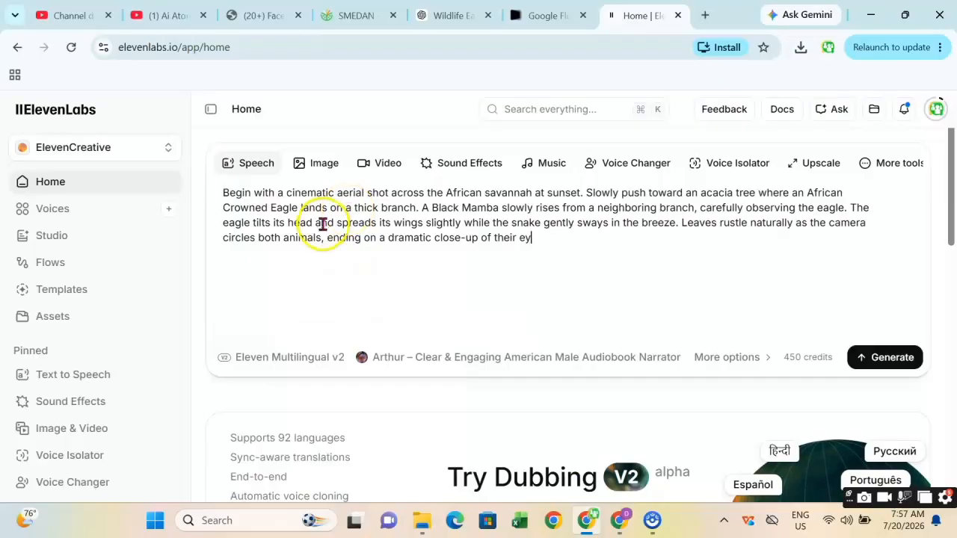
# Copy the selected Golden Eagle voice-over line in ChatGPT.
pyautogui.moveTo(620, 519)
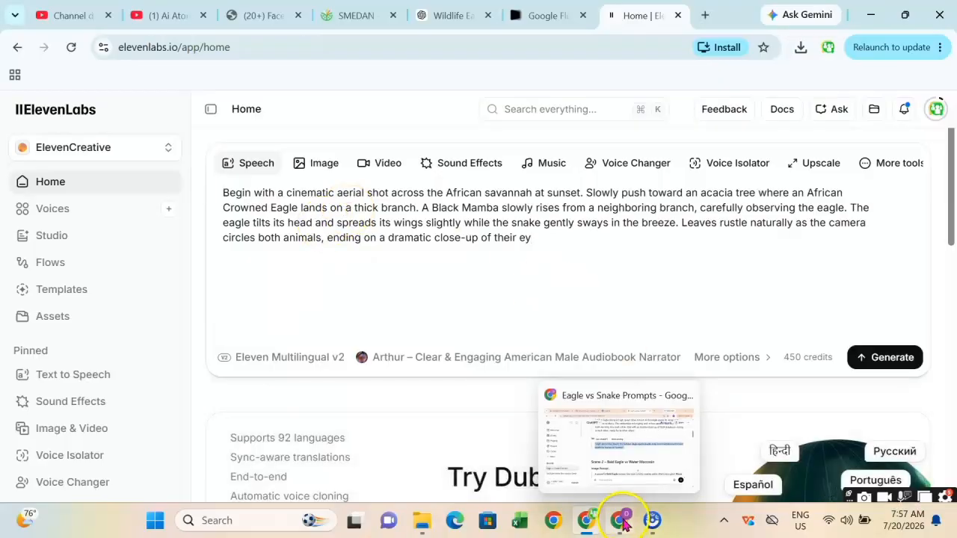
pyautogui.click(605, 433)
pyautogui.rightClick(449, 239)
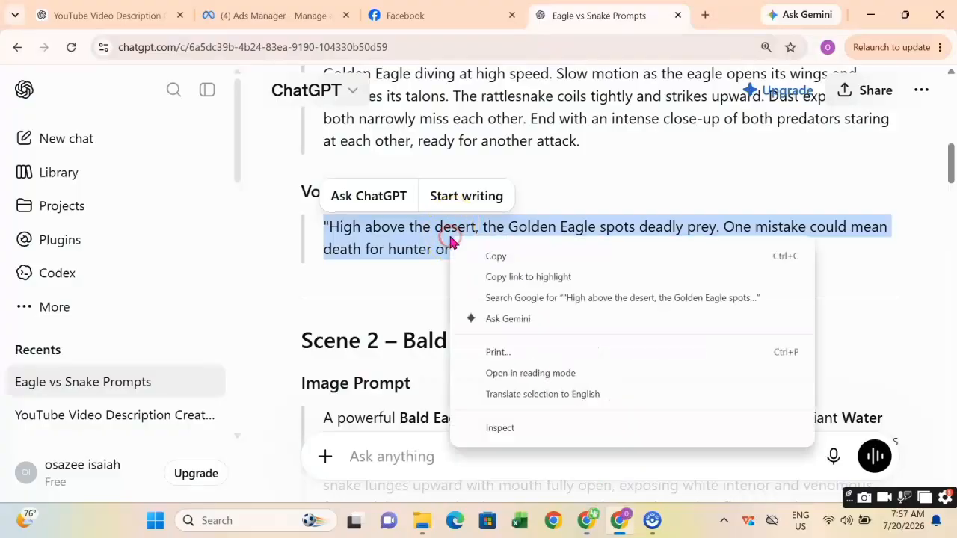
pyautogui.click(523, 259)
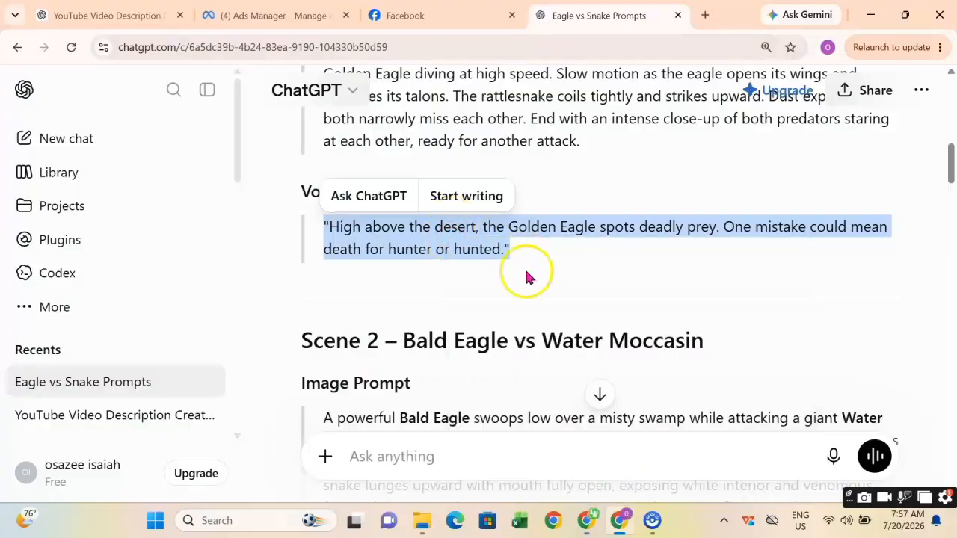
# Replace the speech box text with the pasted Golden Eagle voice-over line.
pyautogui.moveTo(588, 519)
pyautogui.click(540, 411)
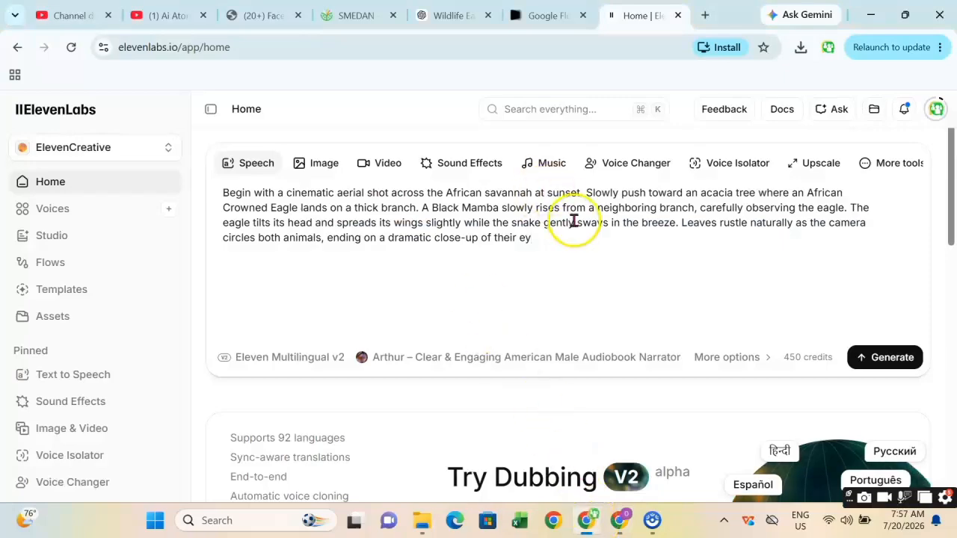
pyautogui.moveTo(535, 240); pyautogui.dragTo(221, 189)
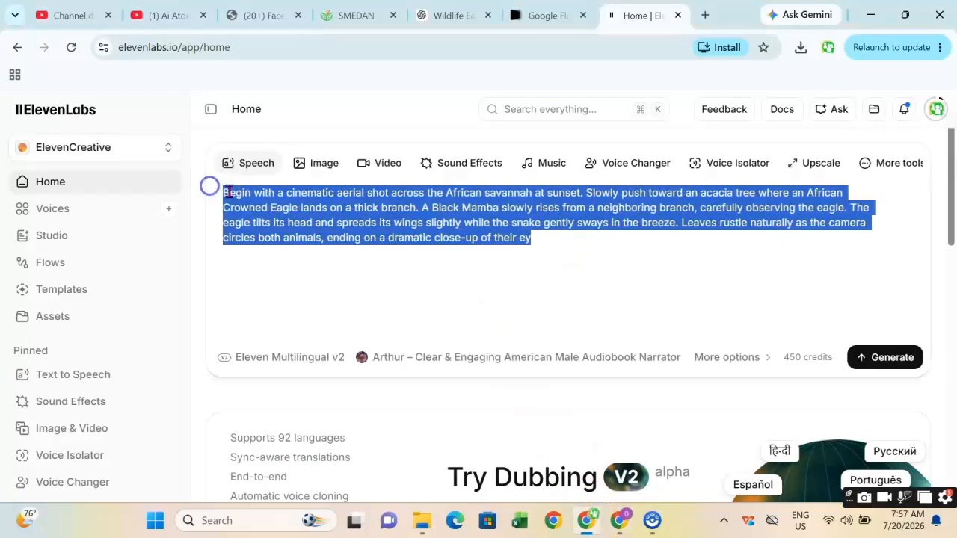
pyautogui.rightClick(243, 196)
pyautogui.click(314, 202)
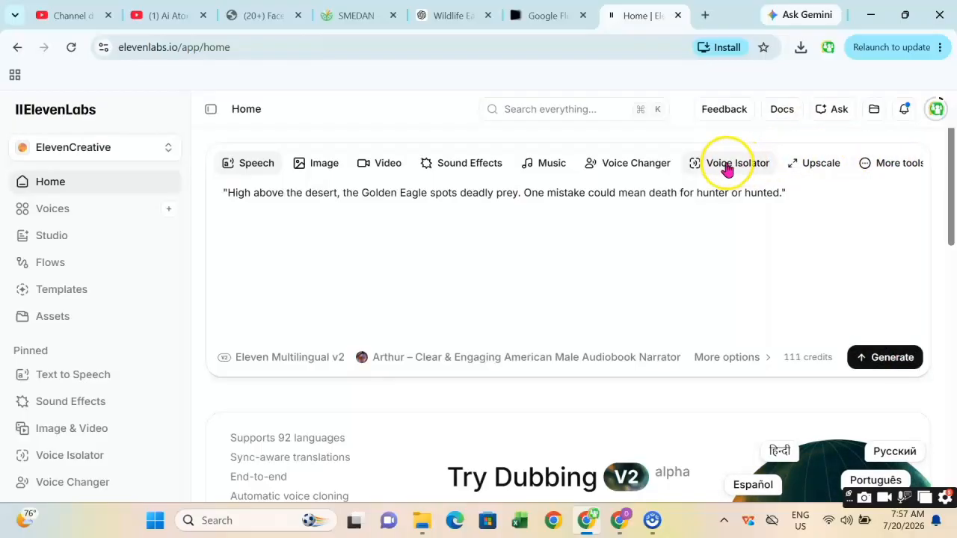
# Generate the voice-over as speech with the Arthur audiobook narrator voice and download the audio.
pyautogui.click(645, 167)
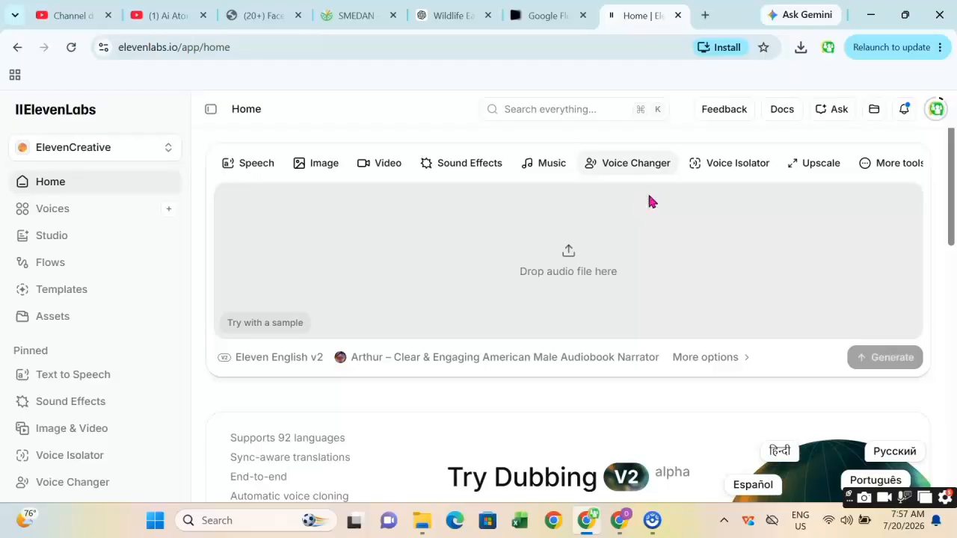
pyautogui.click(248, 166)
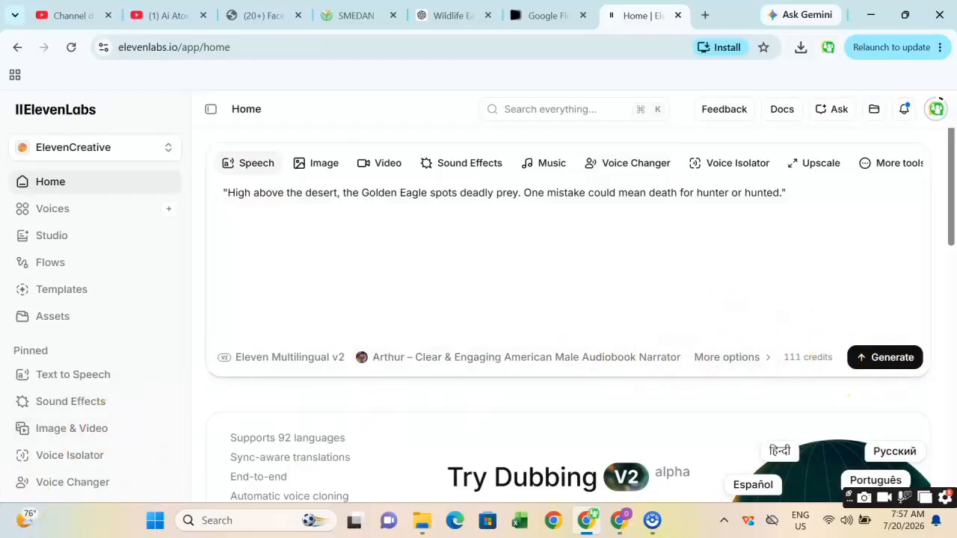
pyautogui.click(521, 359)
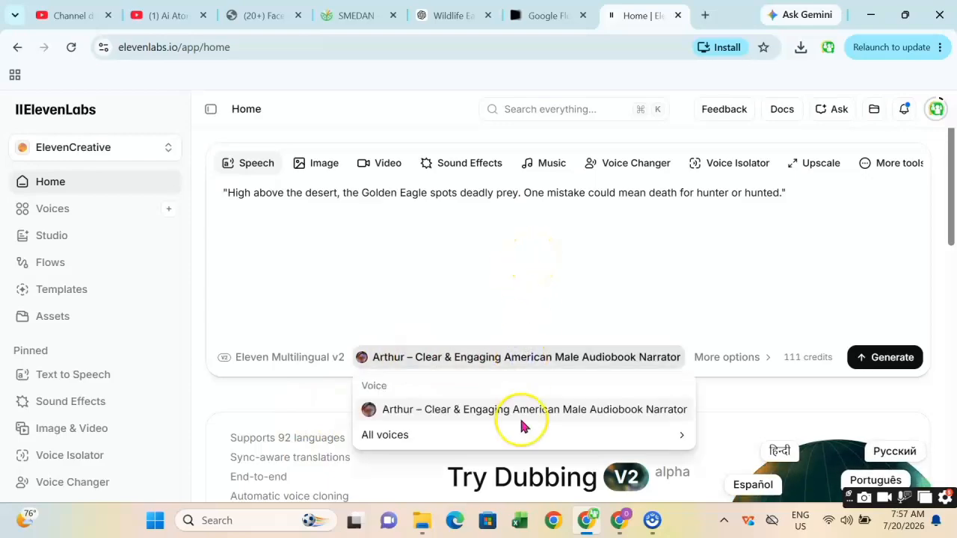
pyautogui.click(480, 436)
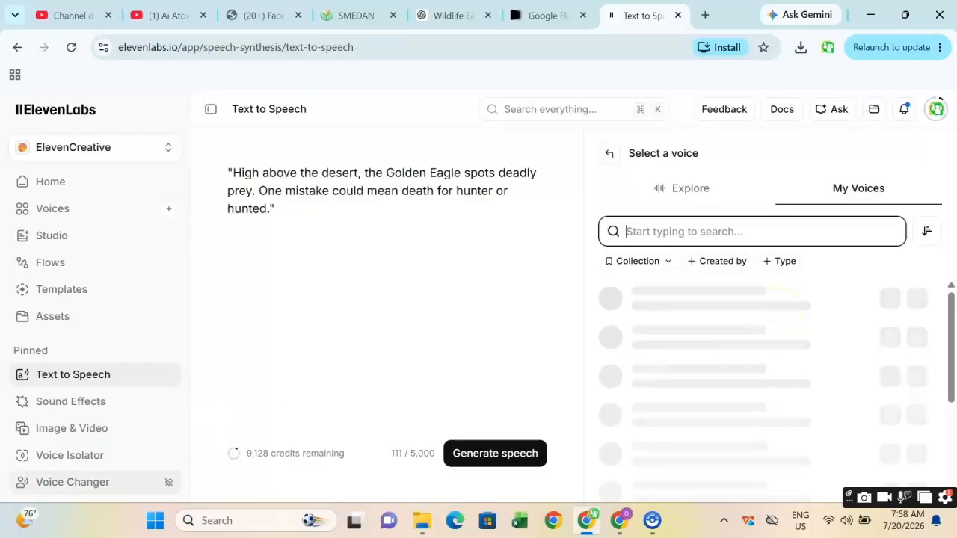
pyautogui.click(200, 454)
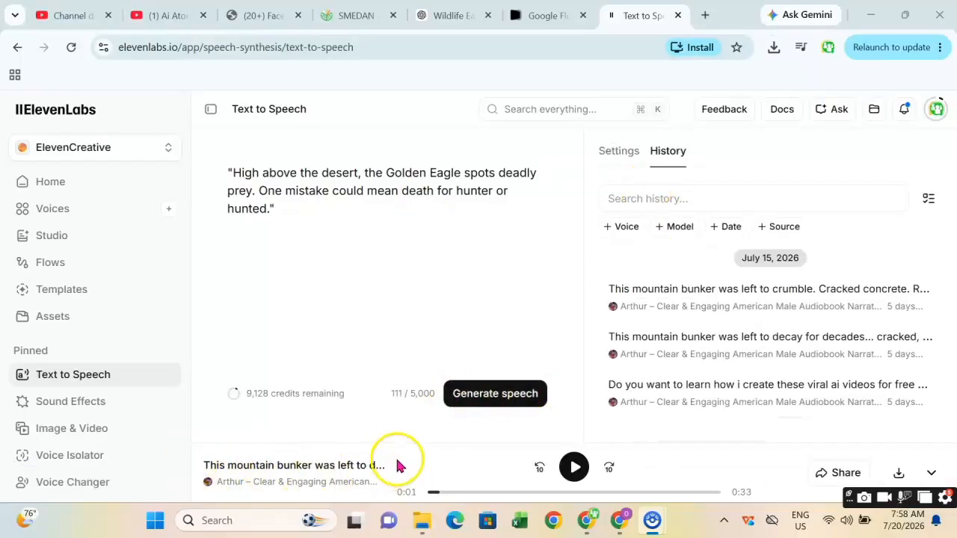
pyautogui.click(483, 394)
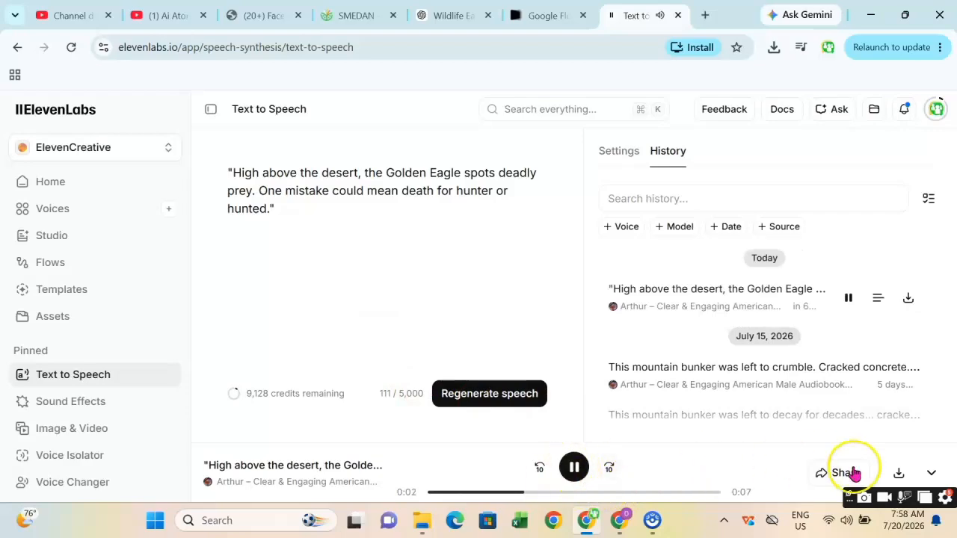
pyautogui.click(899, 474)
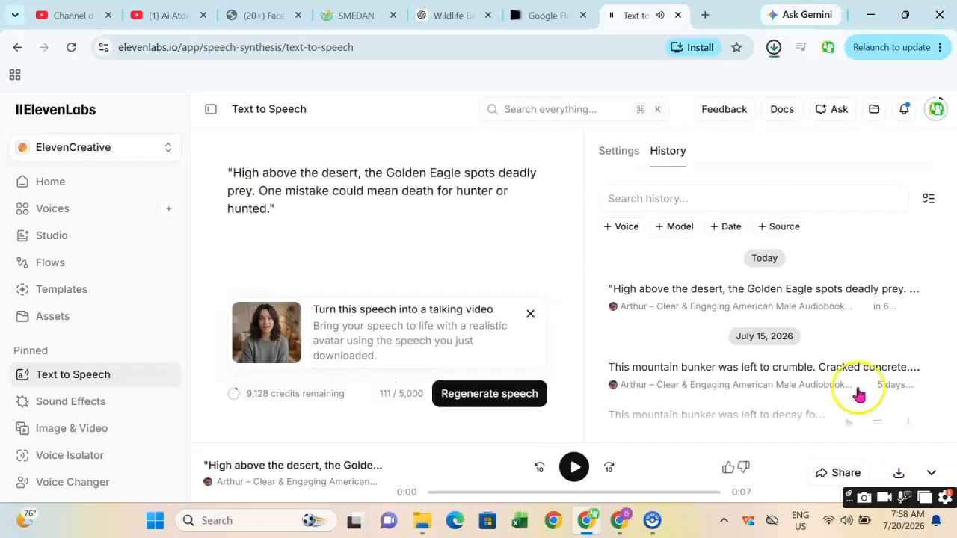
# Copy the Bald Eagle swamp voice-over line from ChatGPT.
pyautogui.click(631, 519)
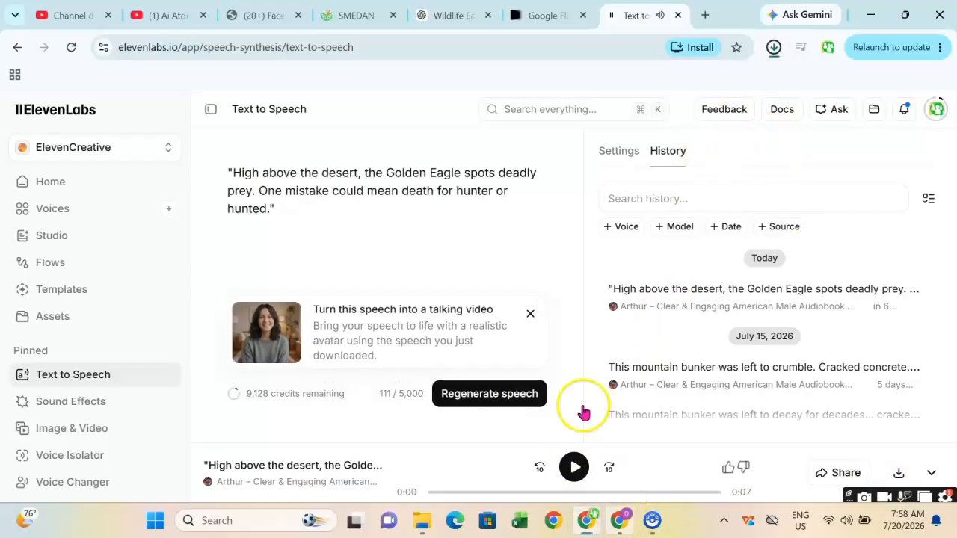
pyautogui.scroll(-4, 512, 336)
pyautogui.scroll(-3, 505, 323)
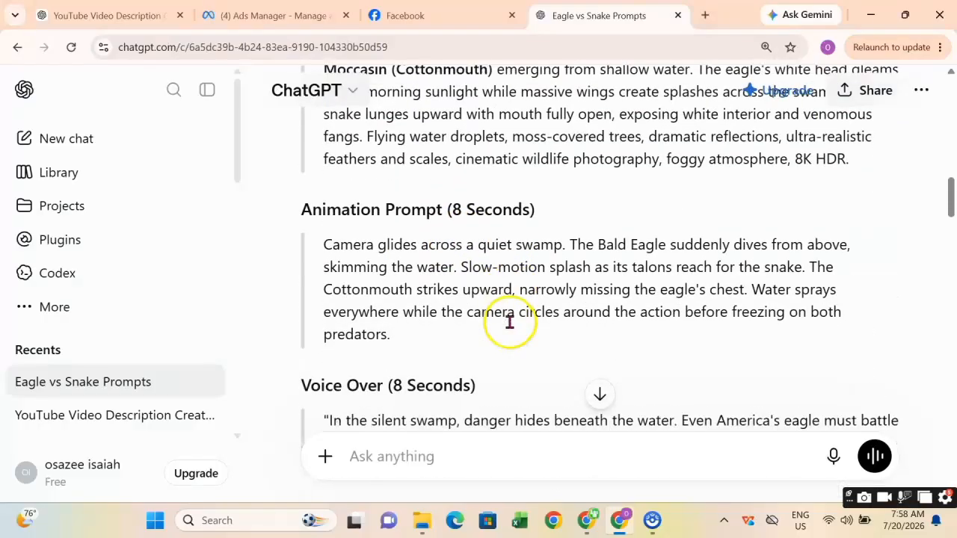
pyautogui.moveTo(379, 292); pyautogui.dragTo(310, 271)
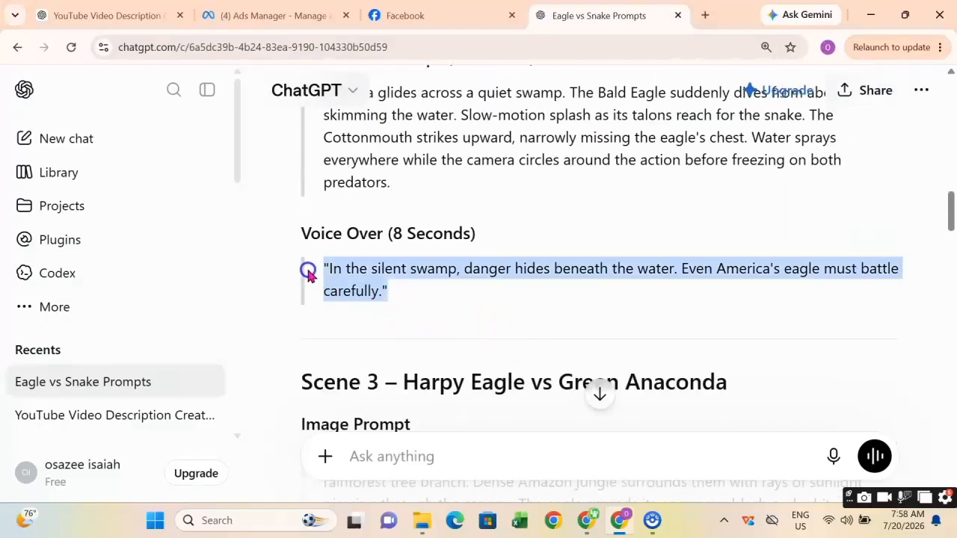
pyautogui.rightClick(367, 286)
pyautogui.click(406, 299)
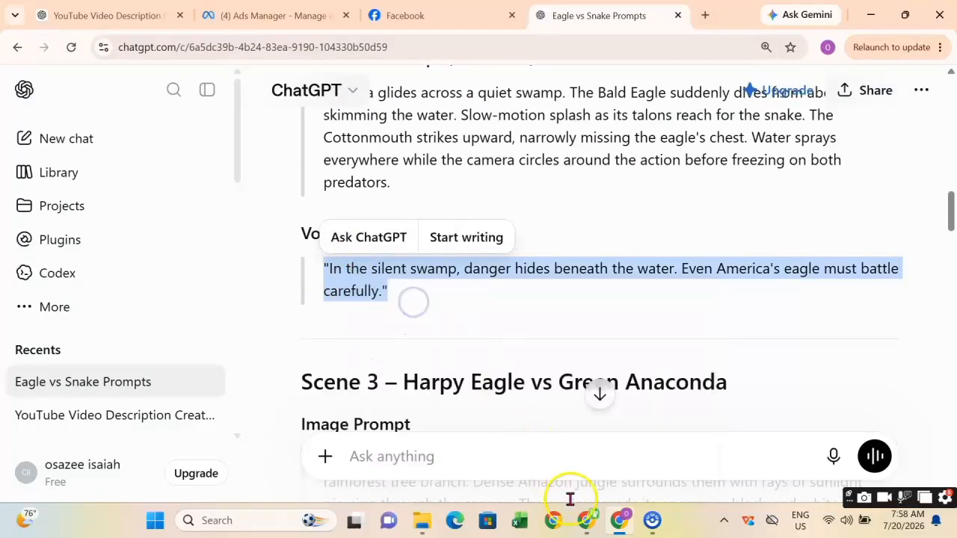
# Replace the speech text with the pasted Bald Eagle swamp voice-over line and generate the speech.
pyautogui.click(586, 519)
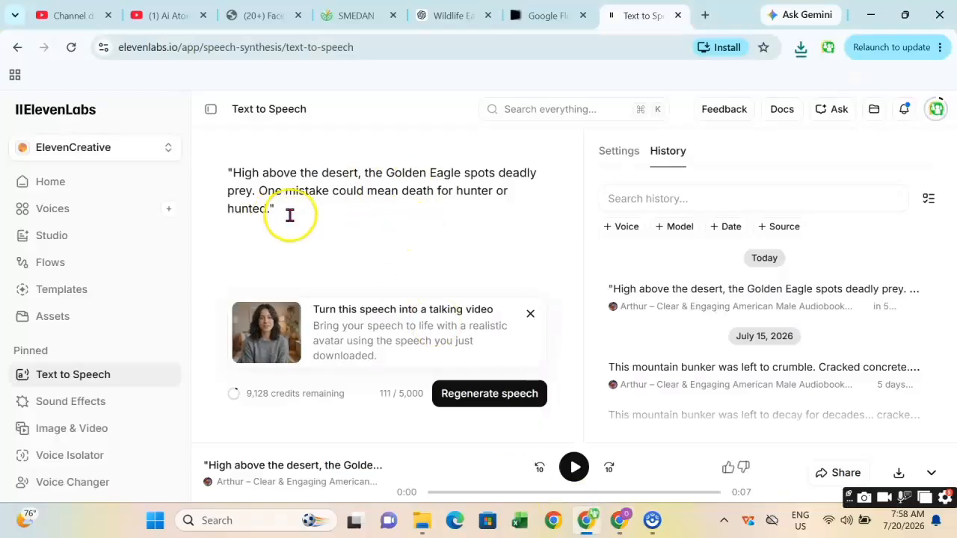
pyautogui.hotkey('ctrl', 'a')
pyautogui.rightClick(252, 182)
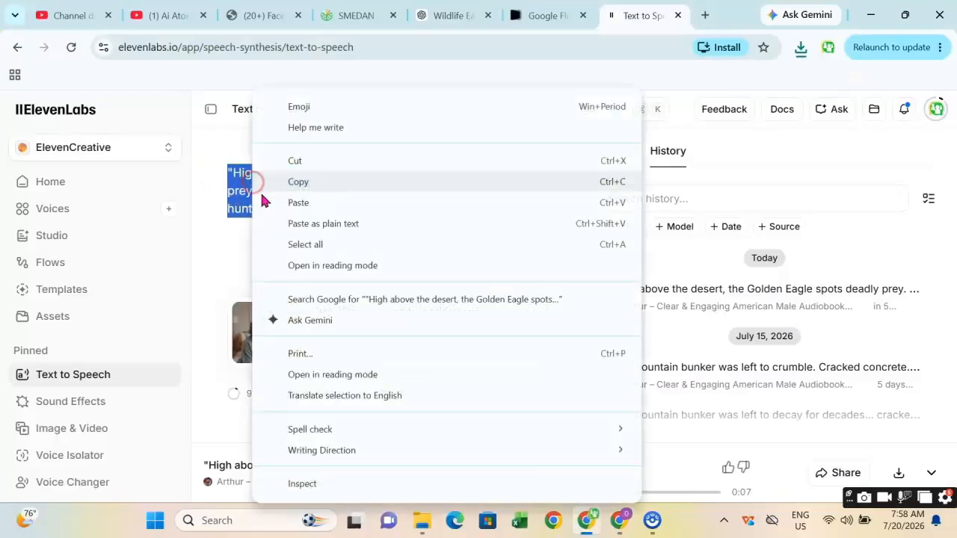
pyautogui.click(317, 203)
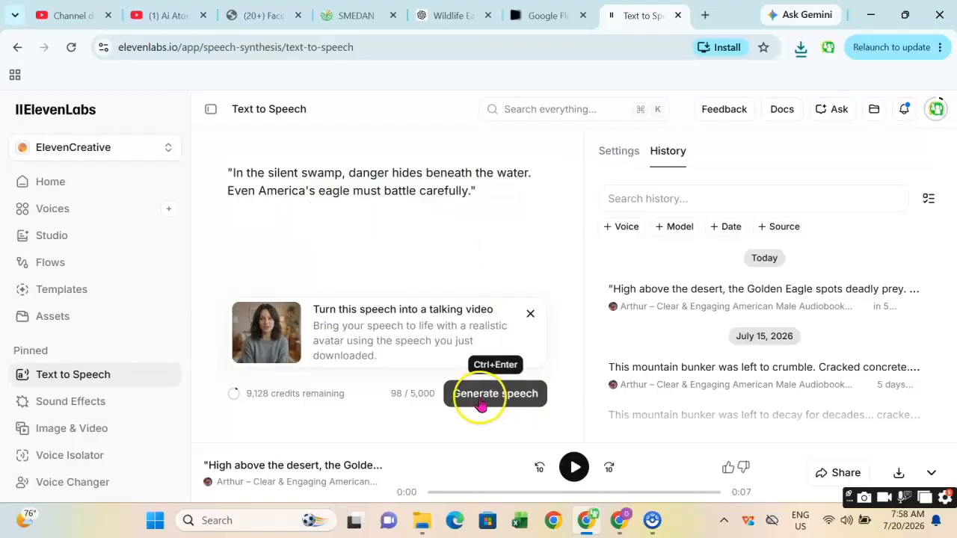
pyautogui.click(516, 400)
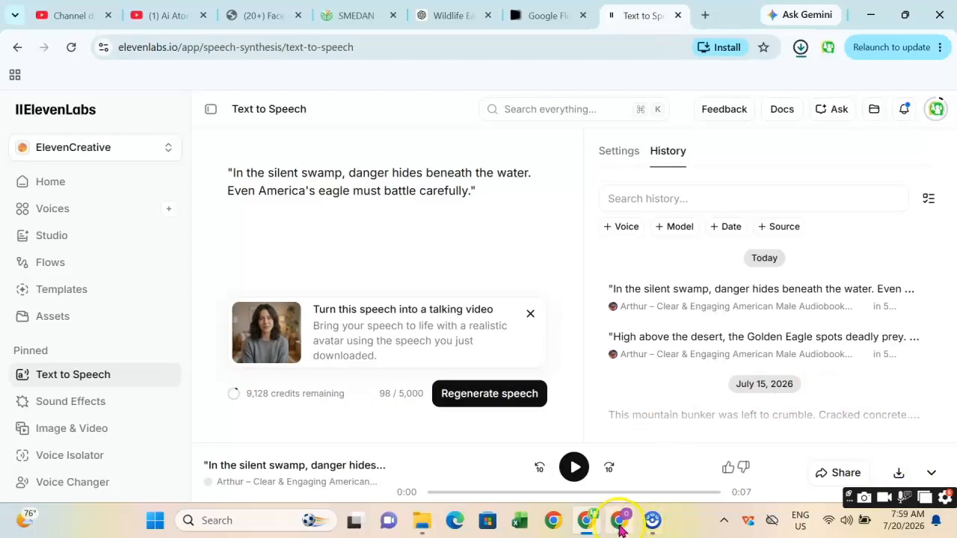
# Copy the Harpy Eagle Amazon voice-over line from ChatGPT.
pyautogui.moveTo(619, 528)
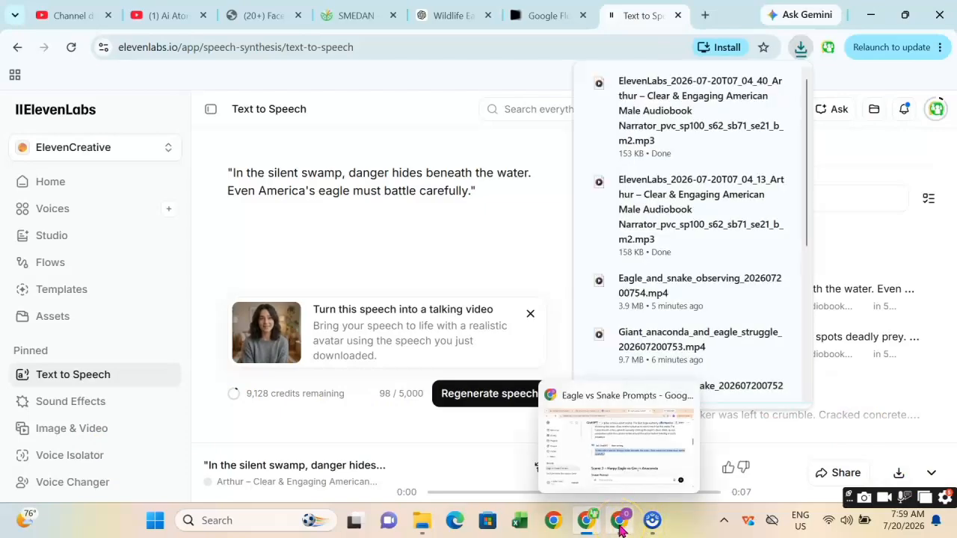
pyautogui.click(619, 523)
pyautogui.scroll(-2, 463, 344)
pyautogui.scroll(-6, 445, 365)
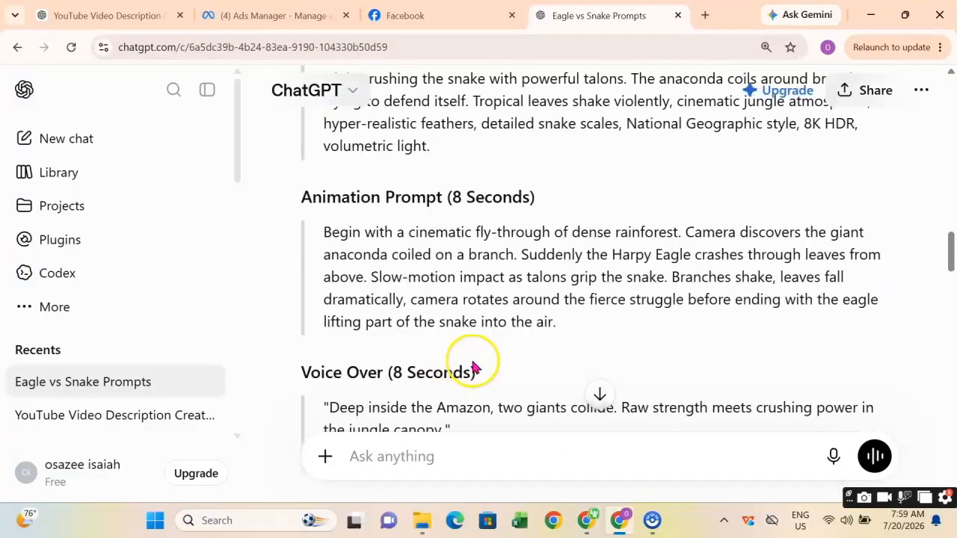
pyautogui.moveTo(468, 211); pyautogui.dragTo(321, 192)
pyautogui.rightClick(350, 195)
pyautogui.click(409, 219)
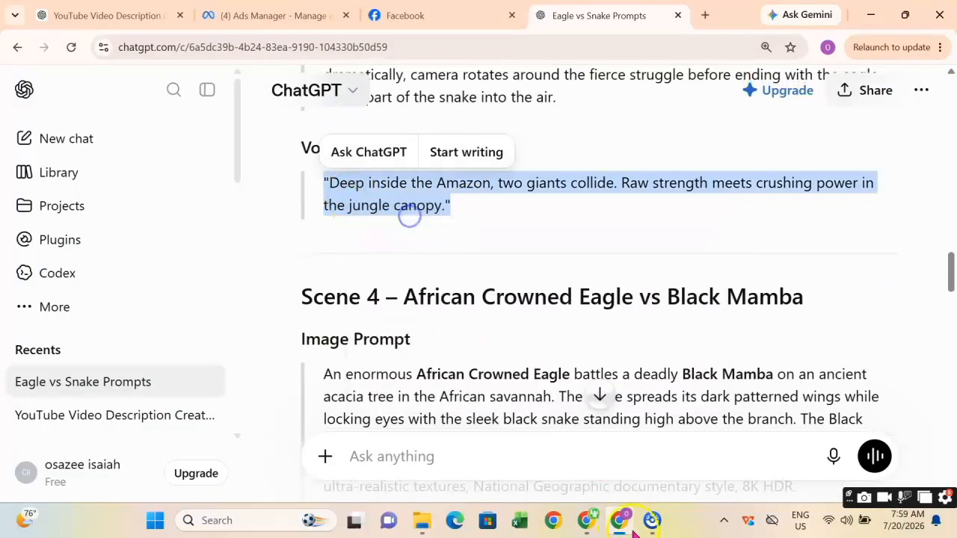
# Replace the speech text with the Amazon voice-over line, generate the speech and download the audio.
pyautogui.click(587, 523)
pyautogui.moveTo(496, 196); pyautogui.dragTo(208, 174)
pyautogui.rightClick(257, 182)
pyautogui.click(335, 214)
pyautogui.click(495, 393)
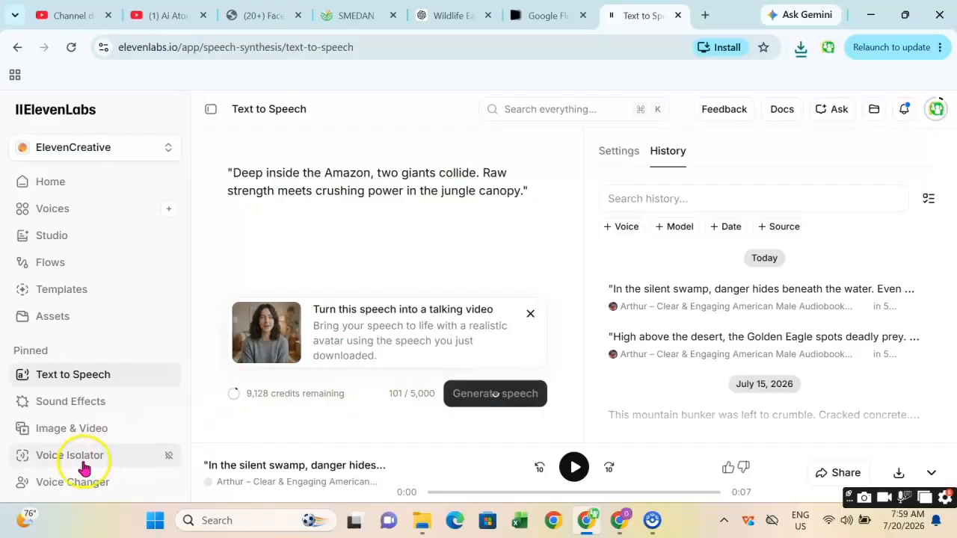
pyautogui.click(899, 475)
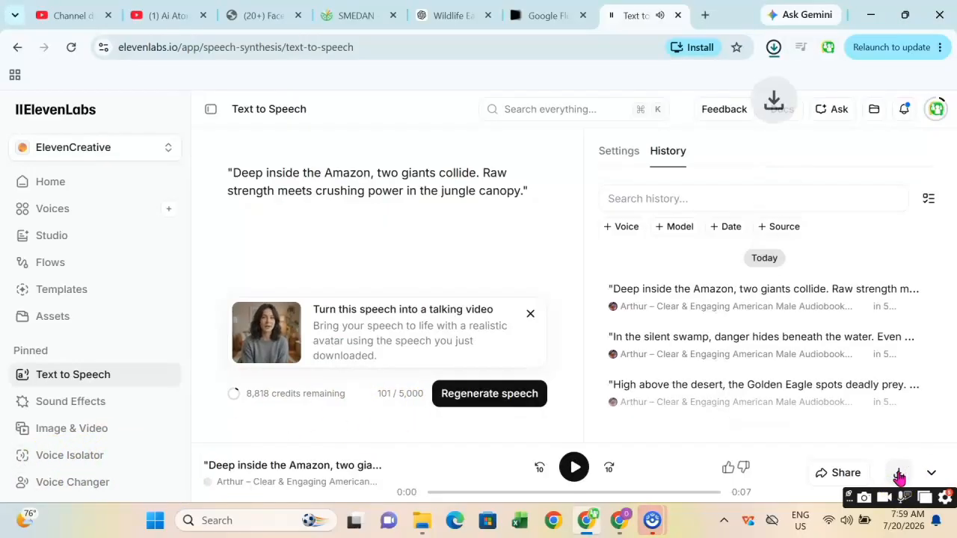
# Copy the African Crowned Eagle sunset voice-over line from ChatGPT.
pyautogui.click(618, 521)
pyautogui.scroll(-5, 486, 325)
pyautogui.scroll(2, 461, 321)
pyautogui.scroll(-8, 462, 323)
pyautogui.scroll(-10, 462, 325)
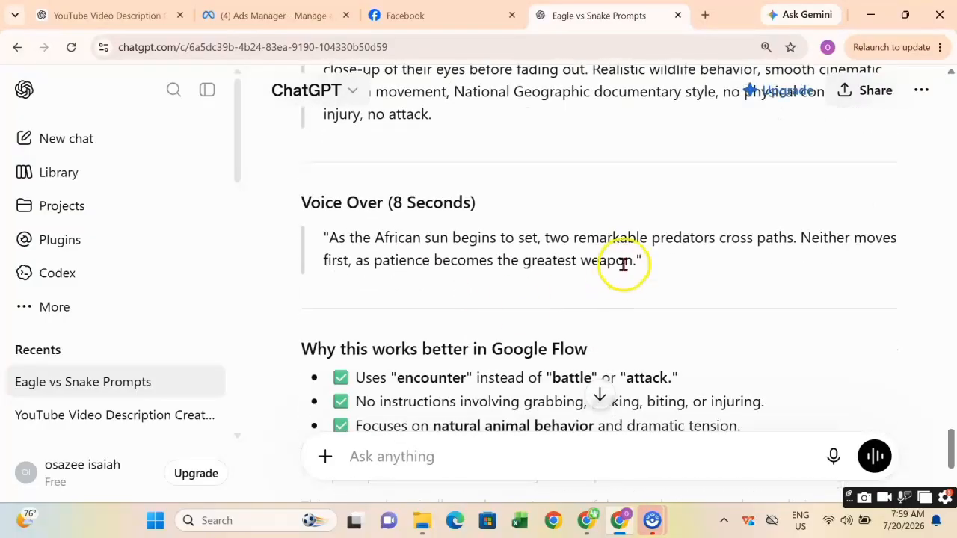
pyautogui.moveTo(661, 270); pyautogui.dragTo(320, 244)
pyautogui.rightClick(367, 252)
pyautogui.click(388, 265)
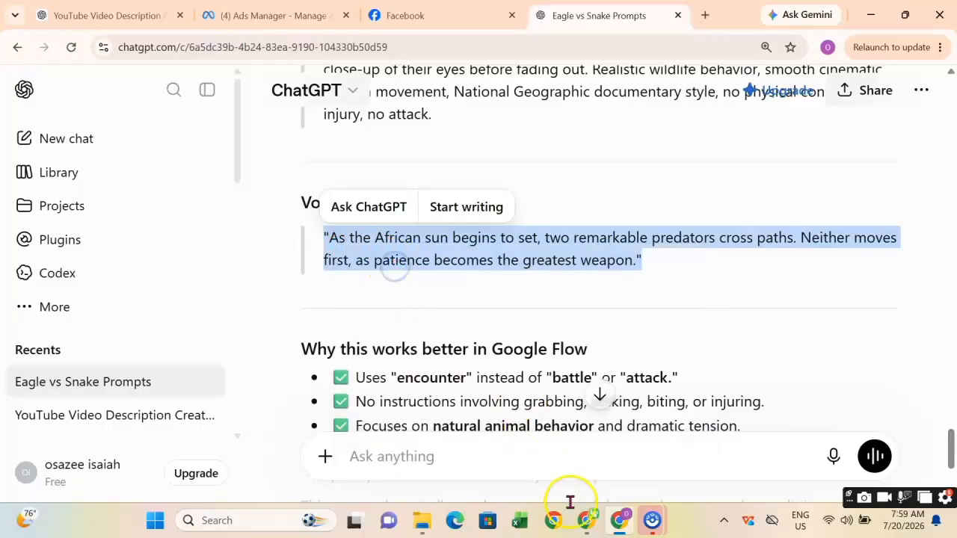
# Replace the speech text with the African sun voice-over line, generate the speech and download the audio.
pyautogui.click(586, 520)
pyautogui.moveTo(549, 192); pyautogui.dragTo(243, 173)
pyautogui.rightClick(244, 181)
pyautogui.click(320, 207)
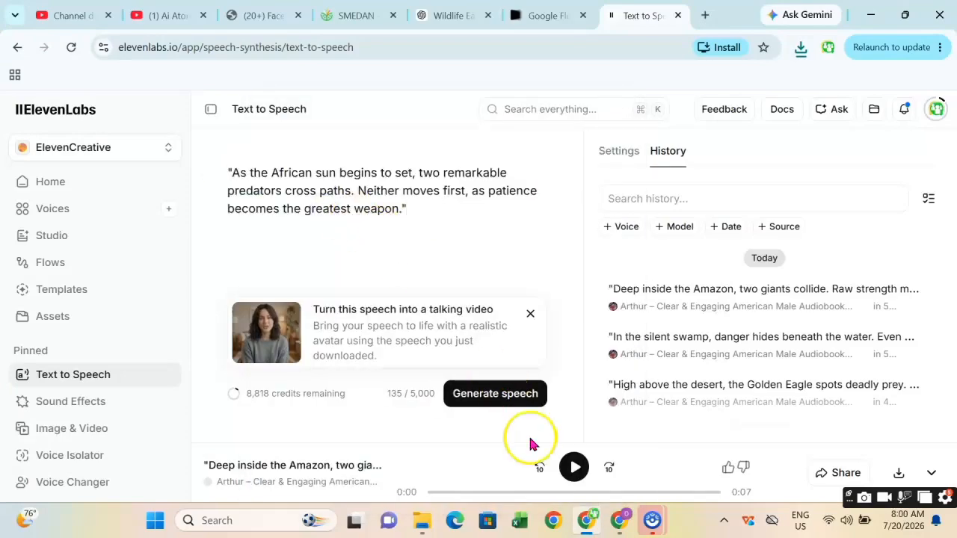
pyautogui.click(523, 404)
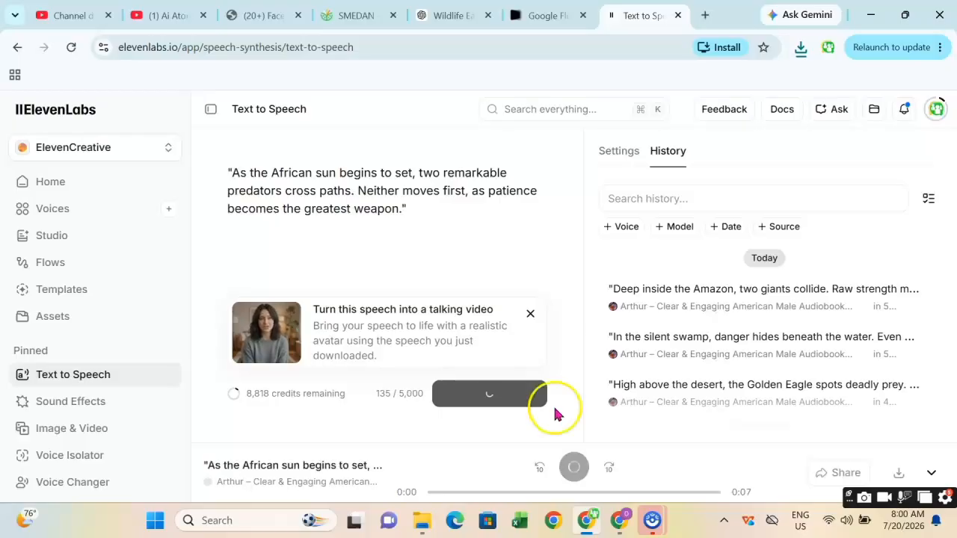
pyautogui.click(898, 473)
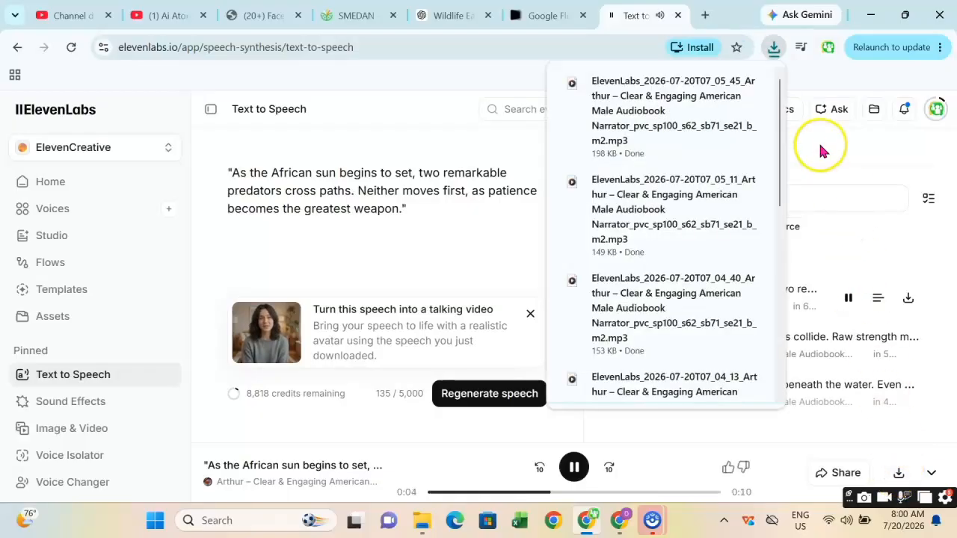
# Review the list of downloaded ElevenLabs audio files in the browser downloads.
pyautogui.scroll(-3, 636, 239)
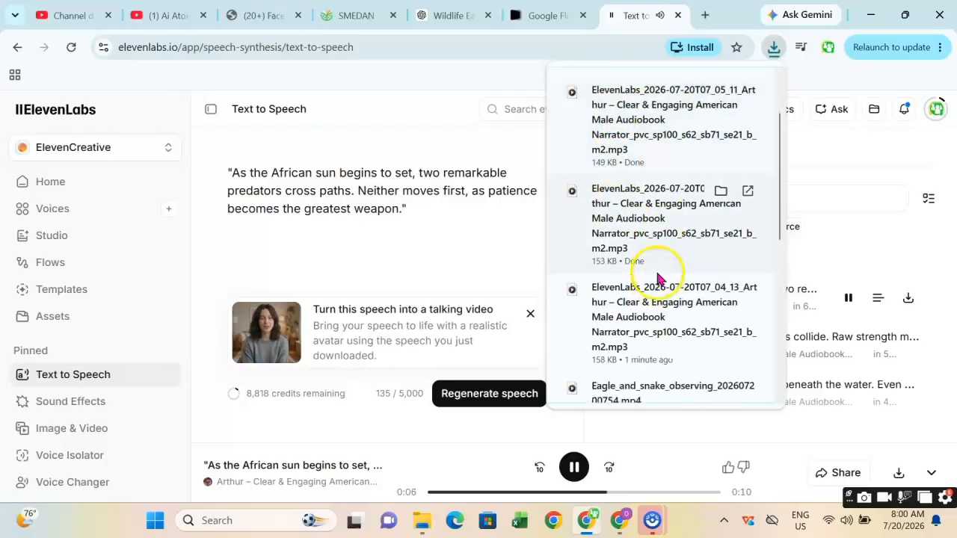
pyautogui.scroll(3, 667, 298)
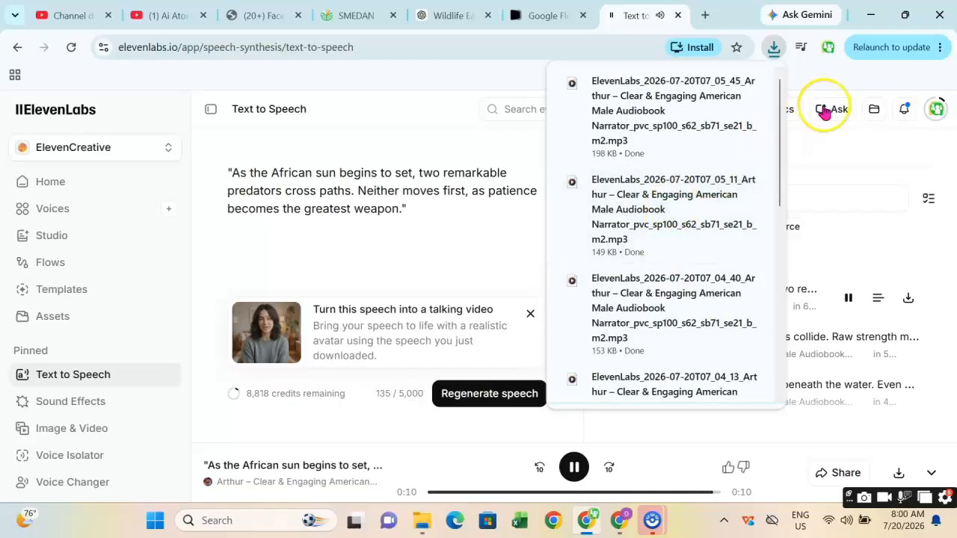
pyautogui.click(945, 155)
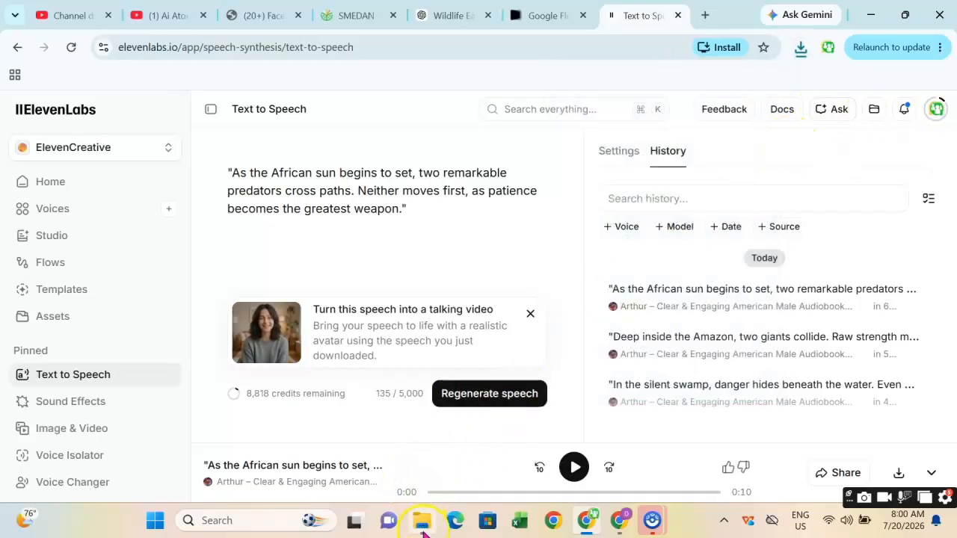
# Open File Explorer and go to the Downloads folder.
pyautogui.moveTo(422, 527)
pyautogui.click(419, 474)
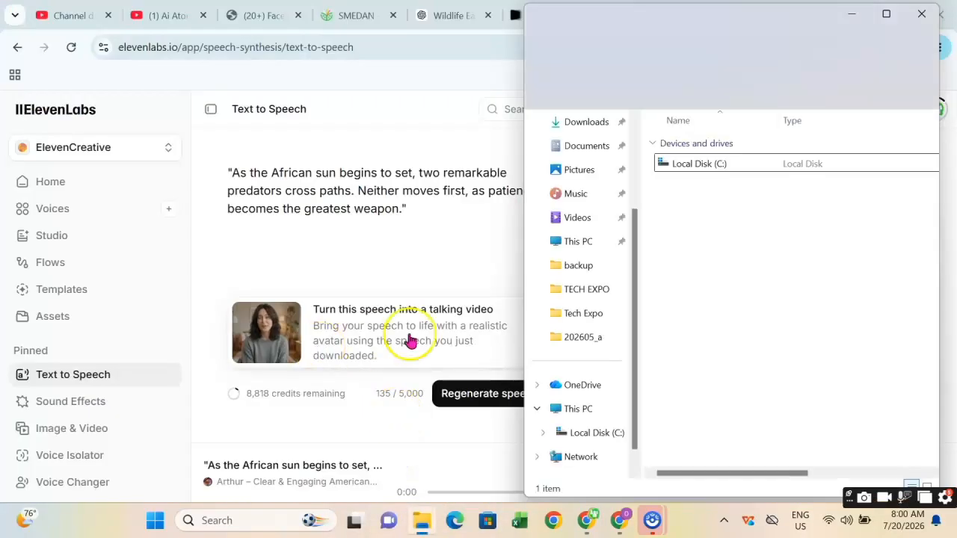
pyautogui.click(580, 147)
pyautogui.click(582, 126)
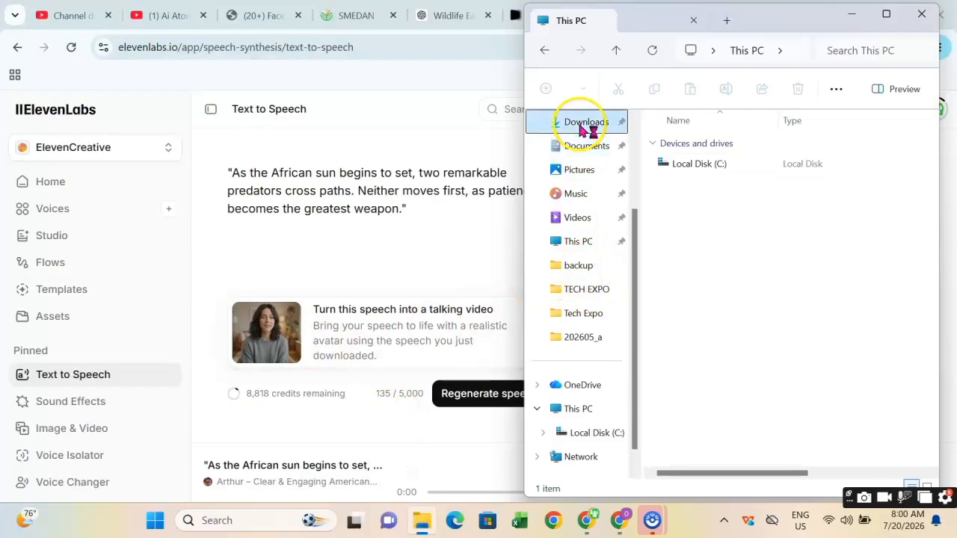